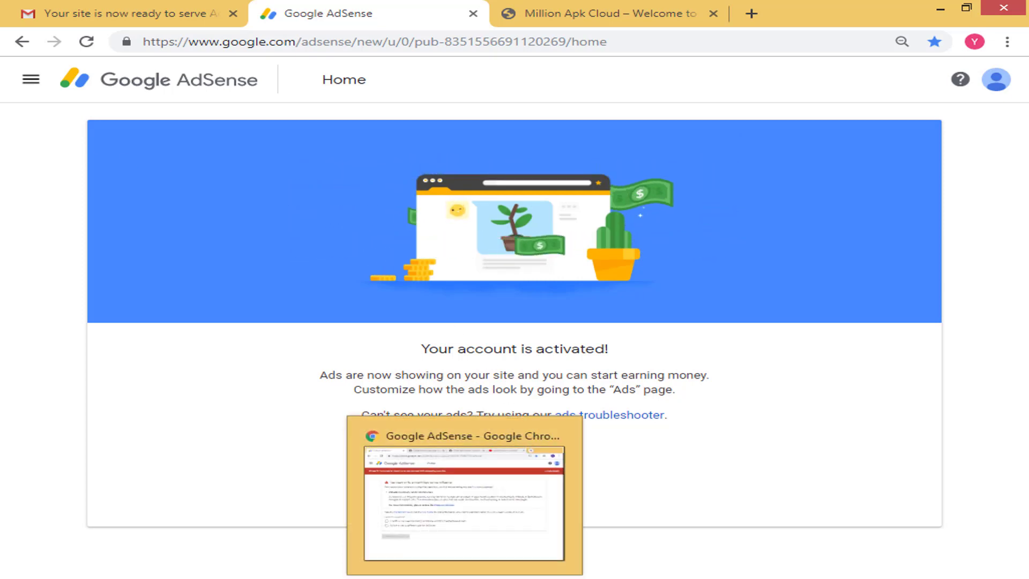
Subscribe to the Online Guru channel on YouTube and turn on notifications for every new video
left_click(437, 578)
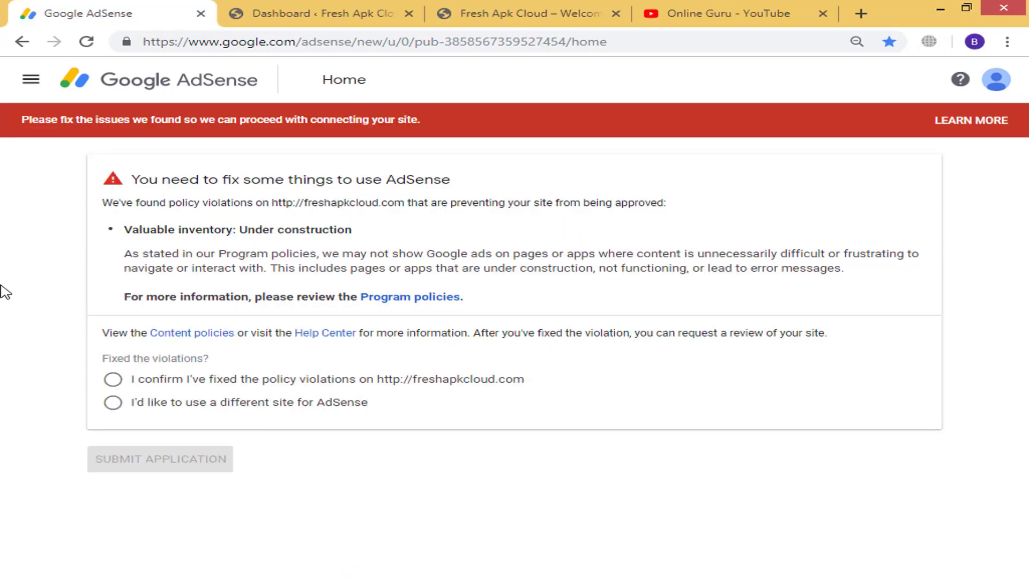
left_click(679, 11)
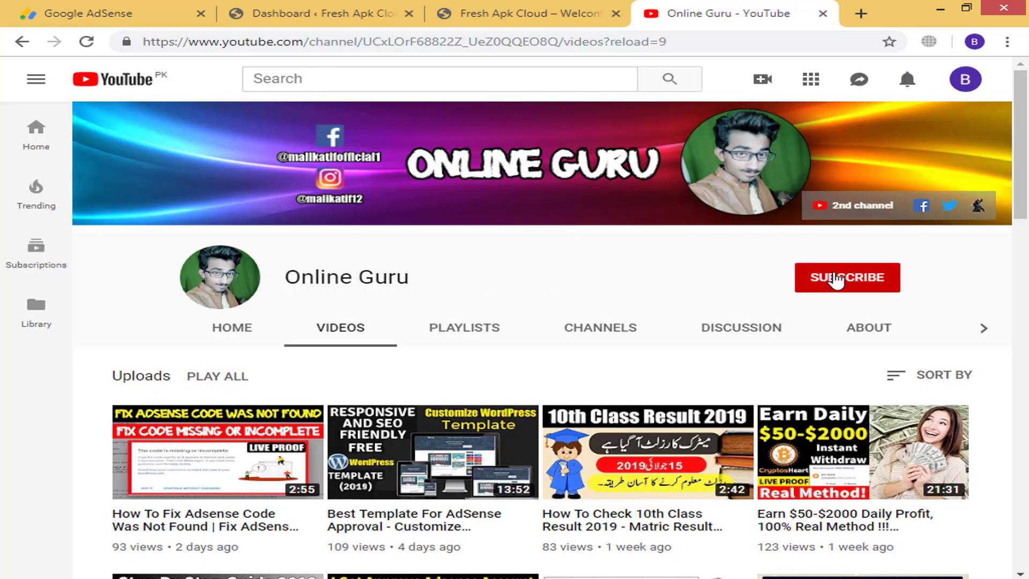
left_click(836, 279)
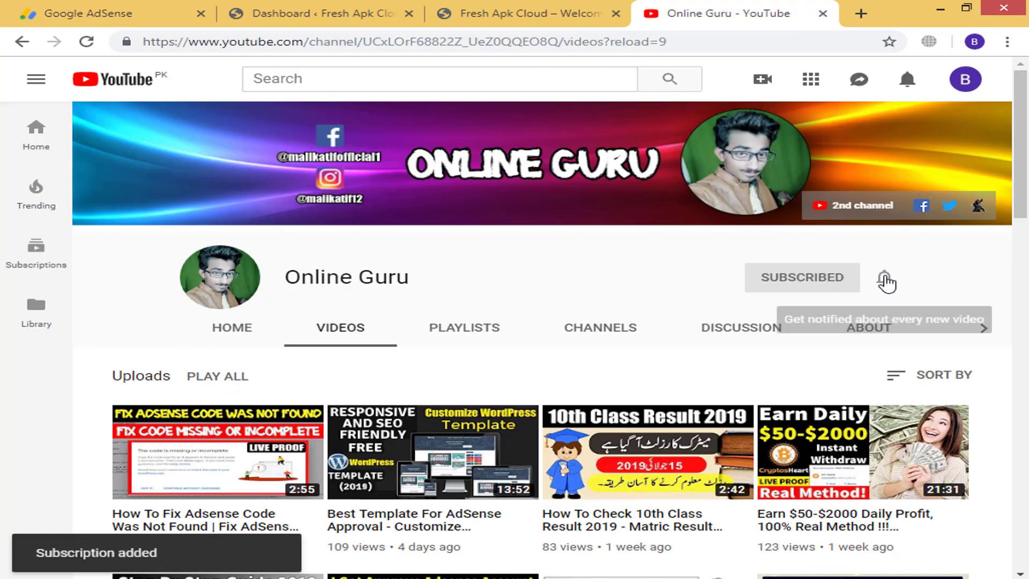
left_click(885, 280)
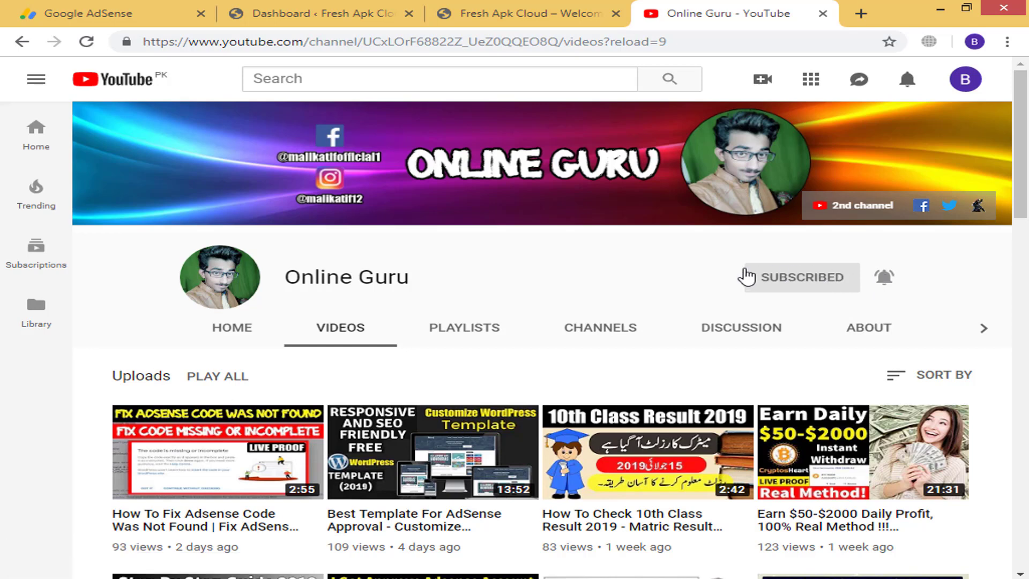
Review the AdSense policy violation notice and highlight the freshapkcloud.com domain in it
left_click(86, 8)
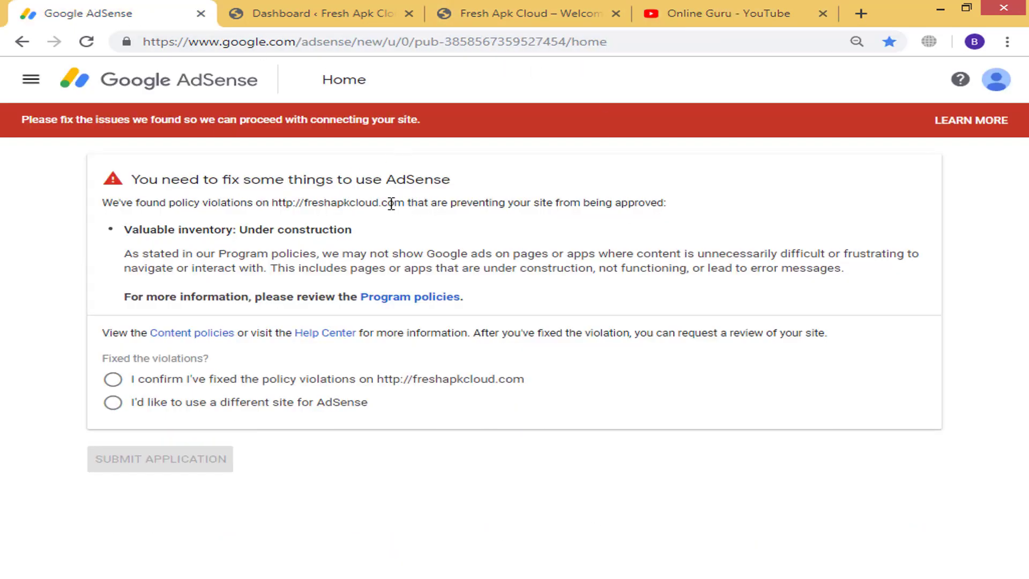
left_click_drag(318, 204, 395, 205)
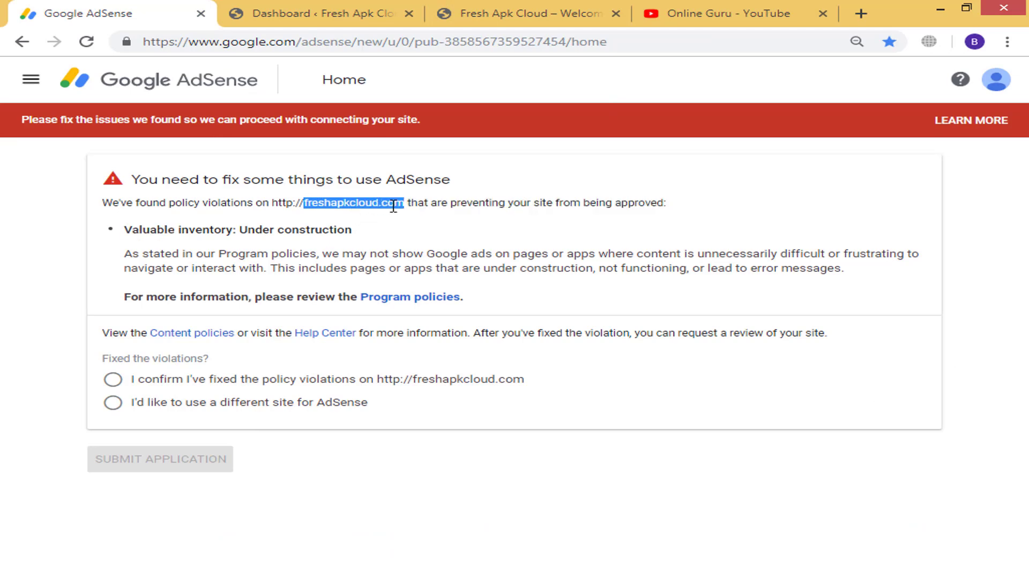
double_click(393, 206)
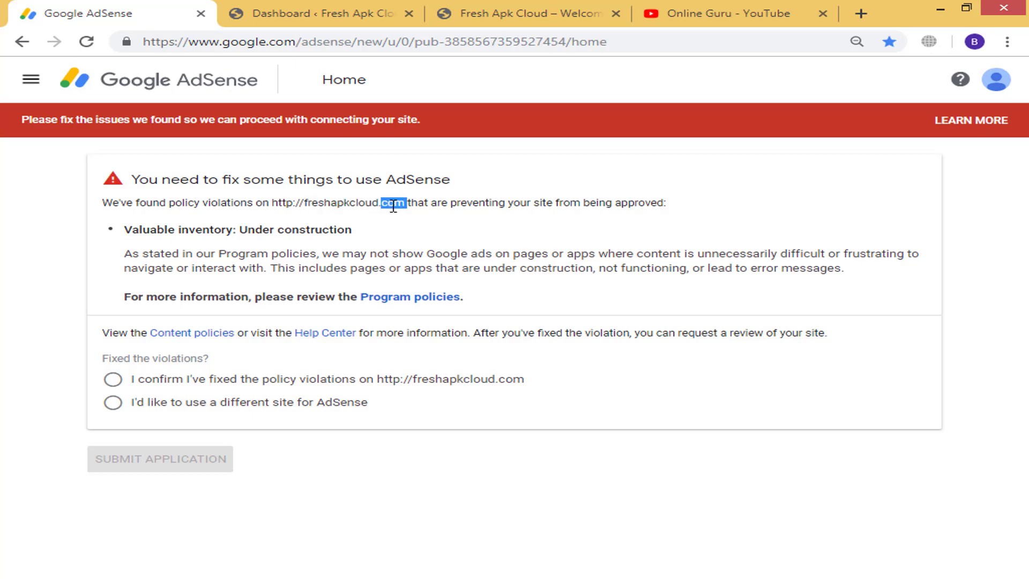
left_click(413, 203)
Look over the site's WordPress dashboard and the uploaded videos on the Online Guru channel
left_click(258, 8)
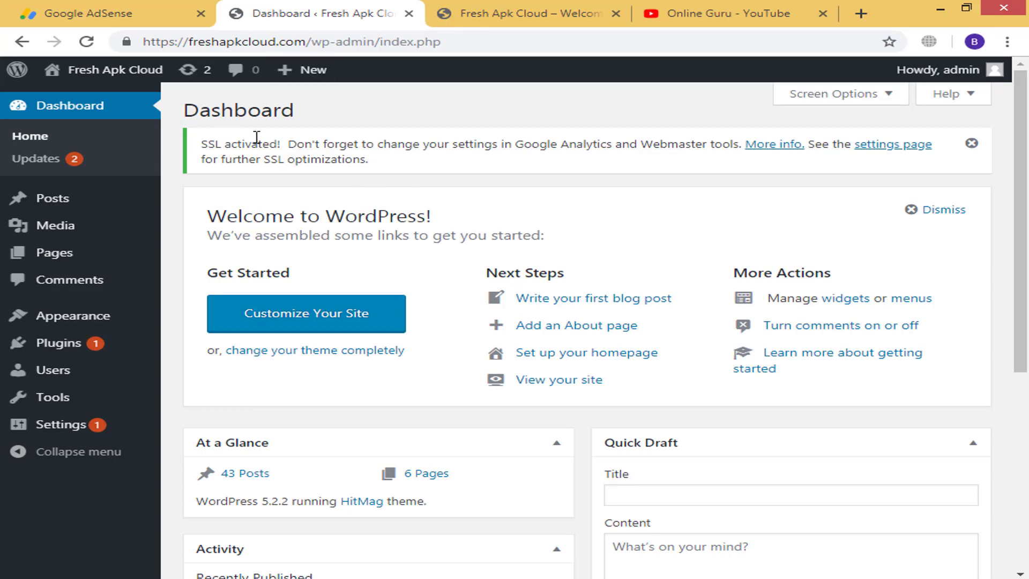
left_click(651, 11)
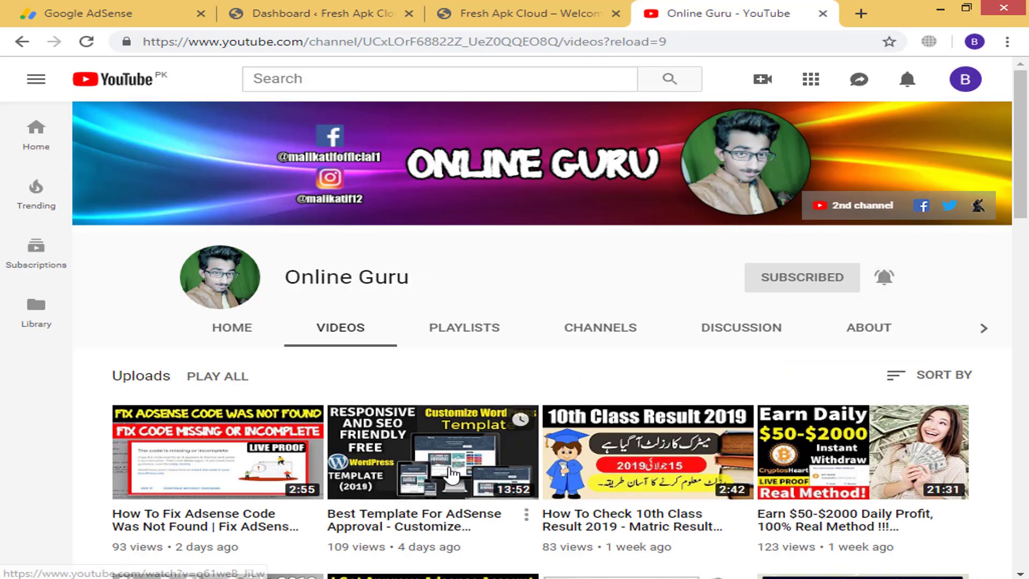
scroll(450, 477, "down", 1)
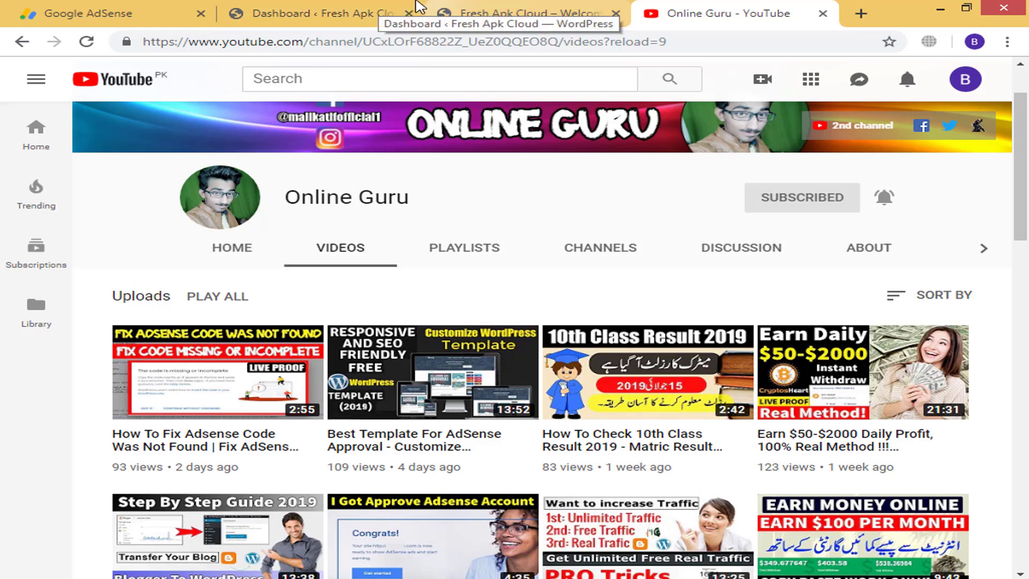
Examine the Fresh Apk Cloud home page, its menus and posts, alongside its WordPress dashboard
left_click(345, 14)
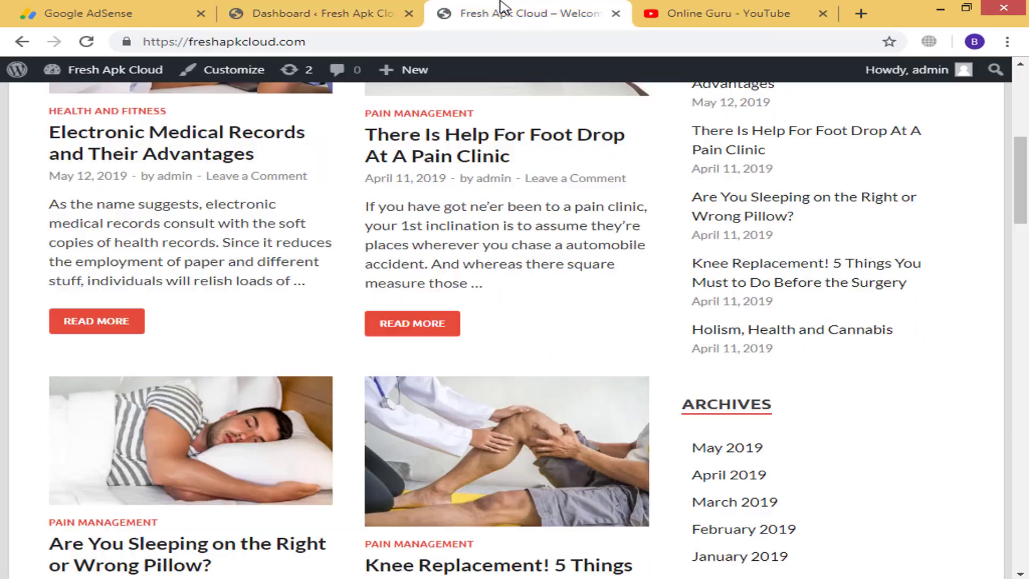
left_click(501, 11)
scroll(262, 230, "up", 7)
left_click(346, 10)
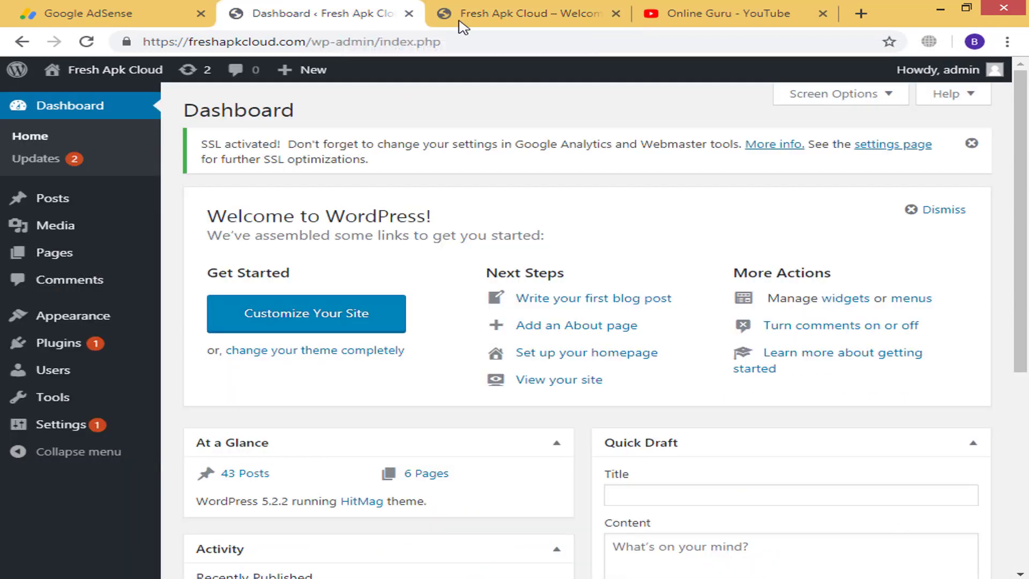
left_click(500, 9)
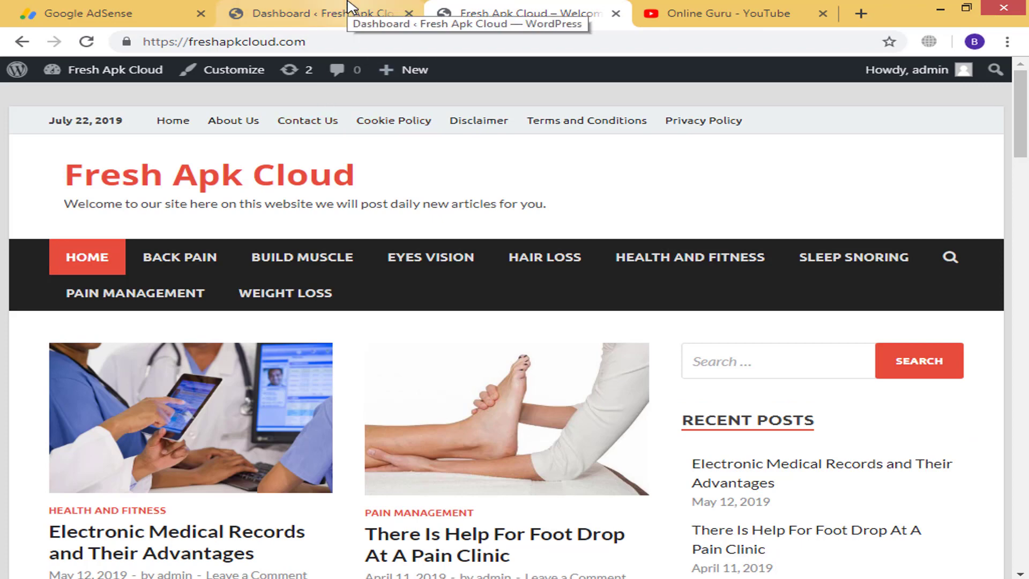
left_click(332, 9)
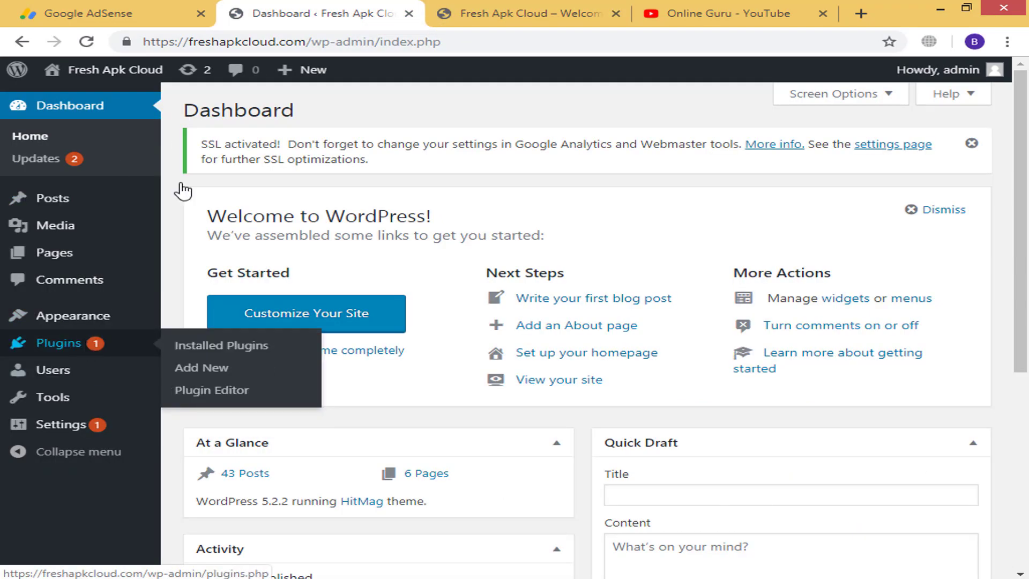
left_click(429, 12)
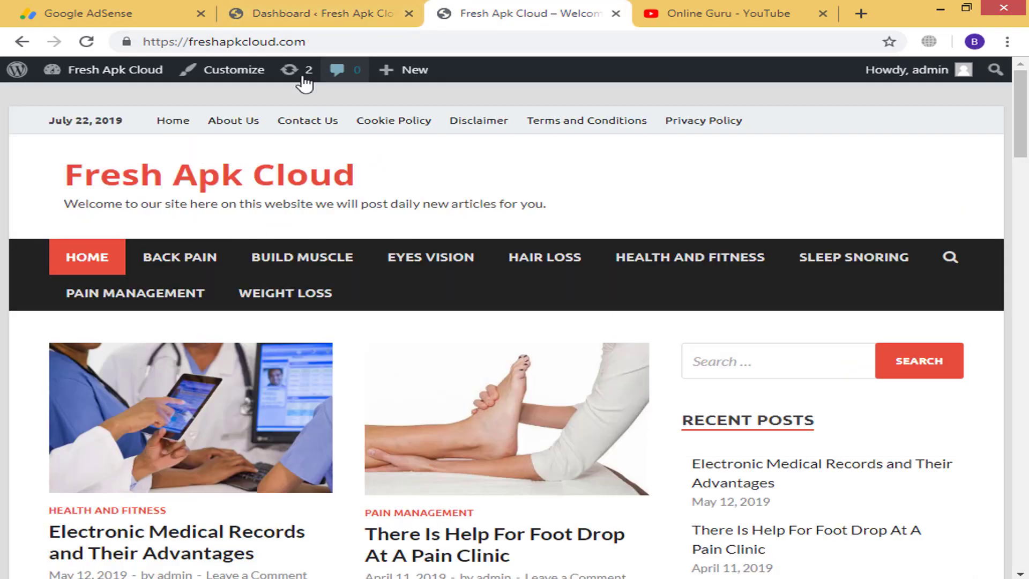
scroll(391, 195, "down", 7)
scroll(370, 228, "up", 7)
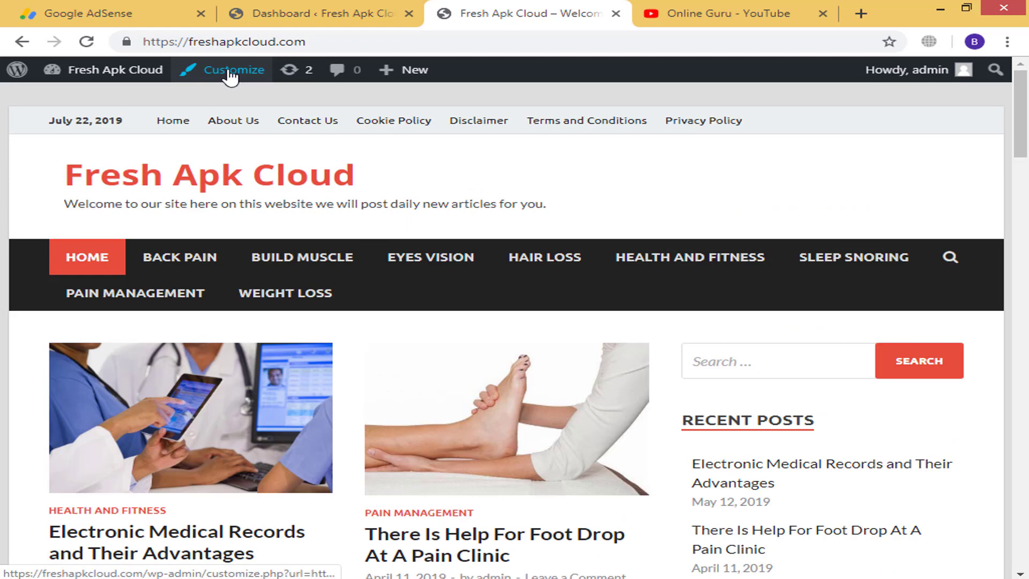
left_click(311, 14)
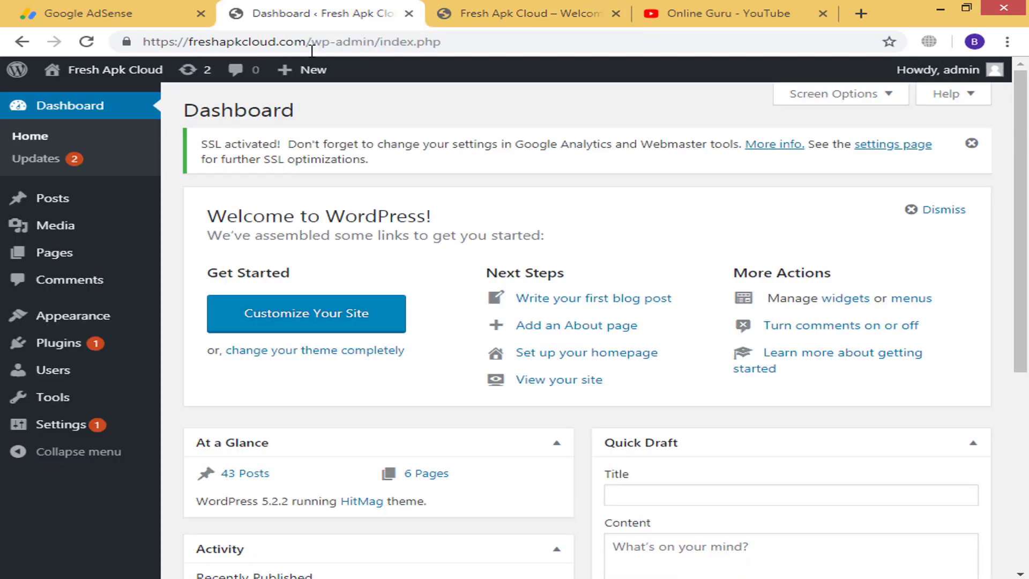
left_click(441, 8)
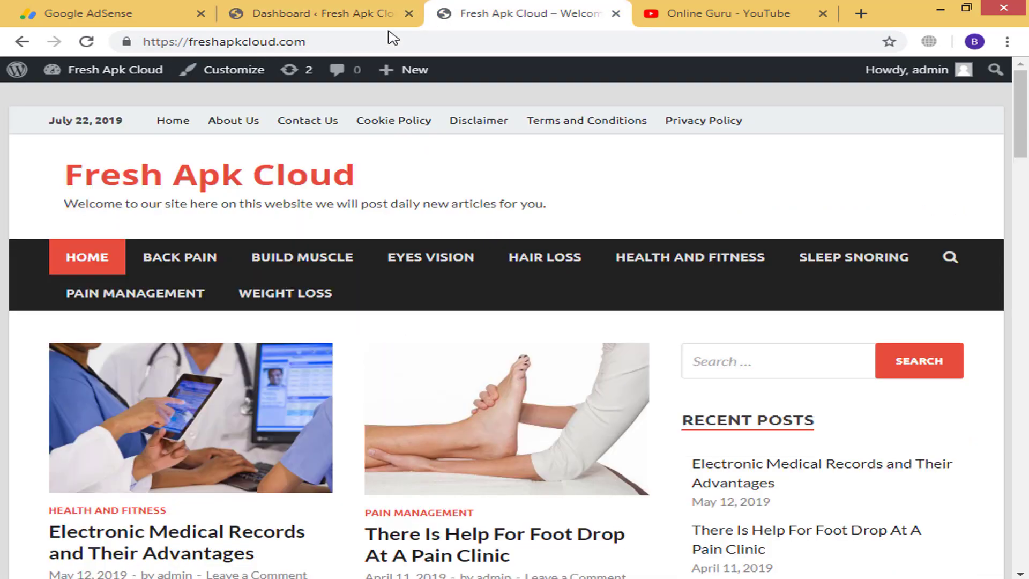
Open the Fresh Apk Cloud site in the WordPress theme customizer
left_click(237, 75)
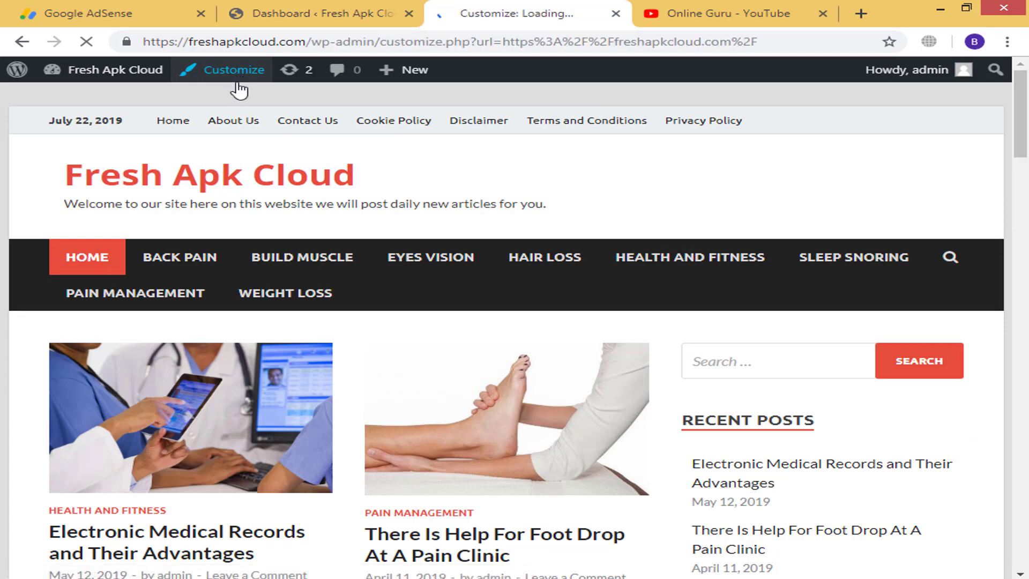
scroll(294, 166, "down", 9)
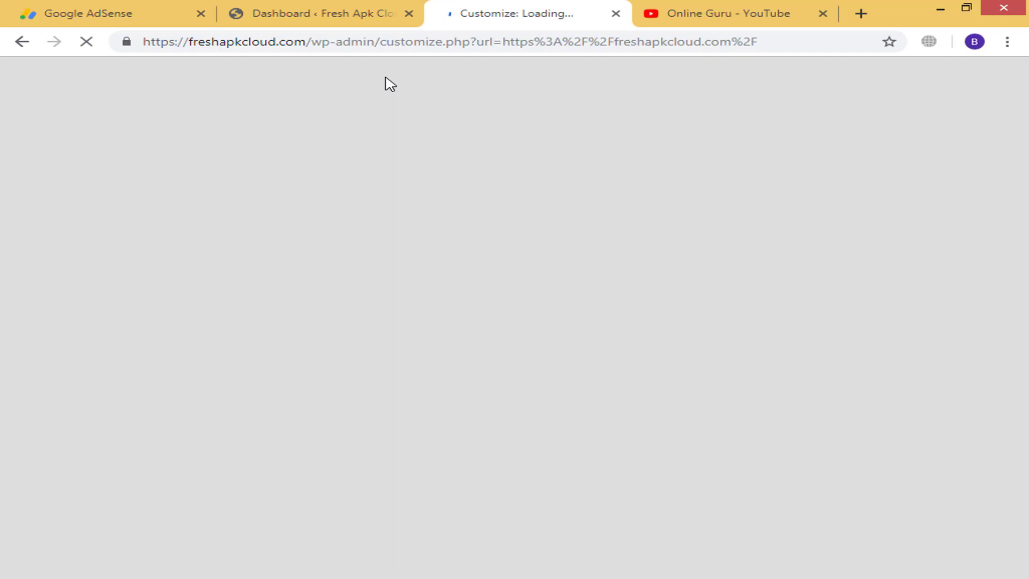
left_click(690, 6)
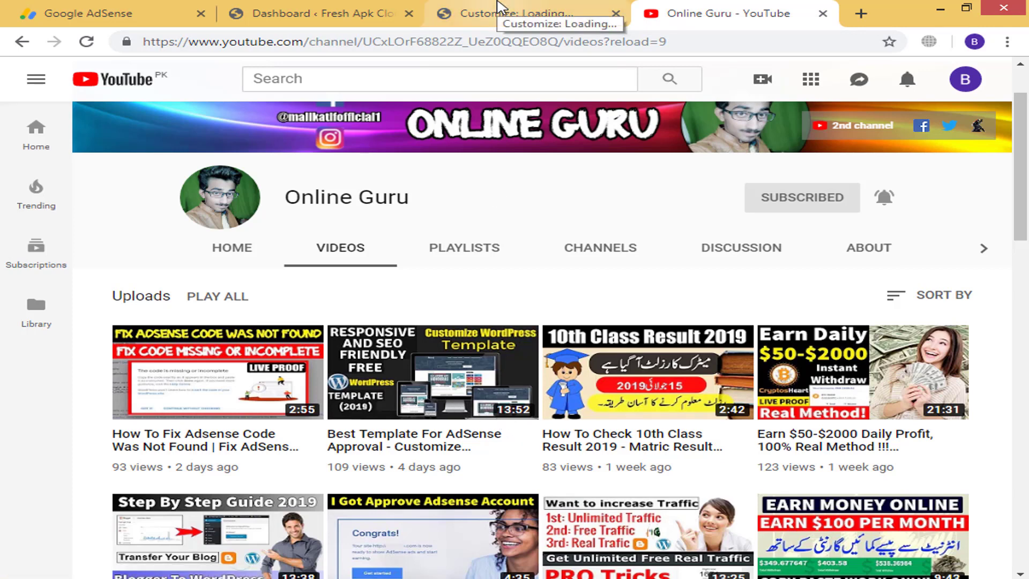
left_click(498, 7)
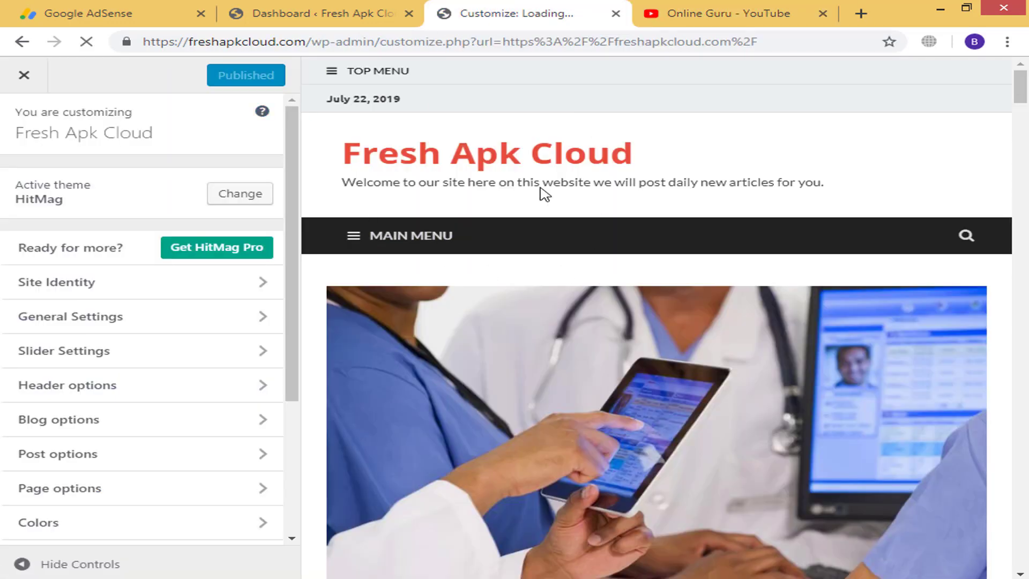
Examine the HitMag customizer options and the site preview from the header to the footer widgets
scroll(107, 138, "down", 5)
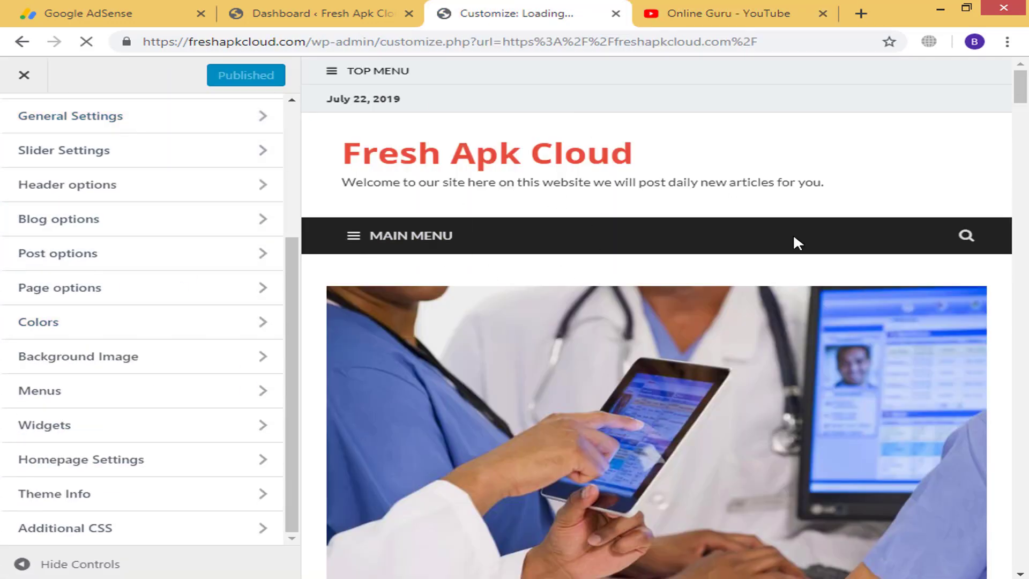
scroll(794, 242, "down", 10)
scroll(772, 247, "down", 15)
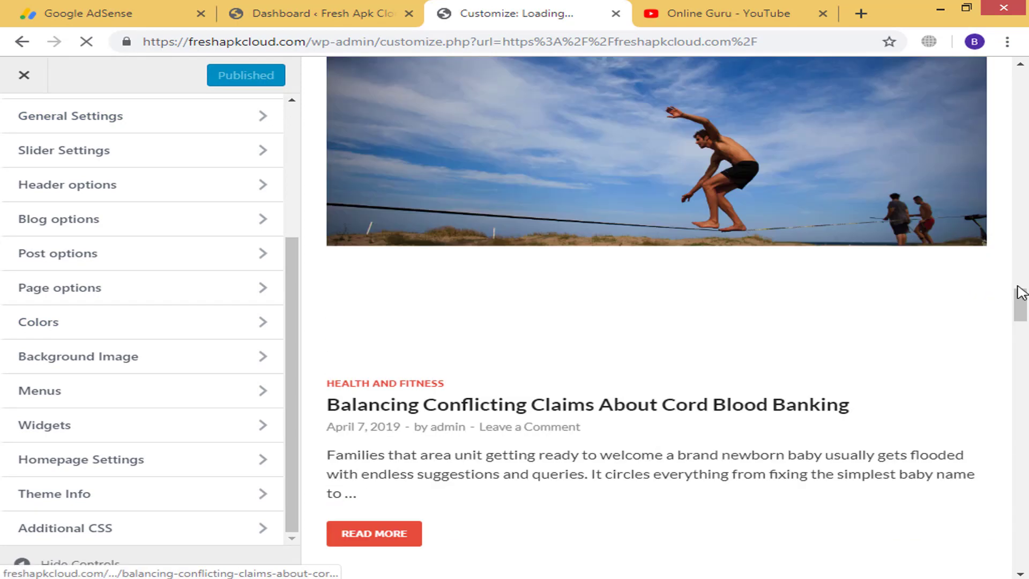
left_click_drag(1021, 292, 1022, 437)
key("ctrl+minus")
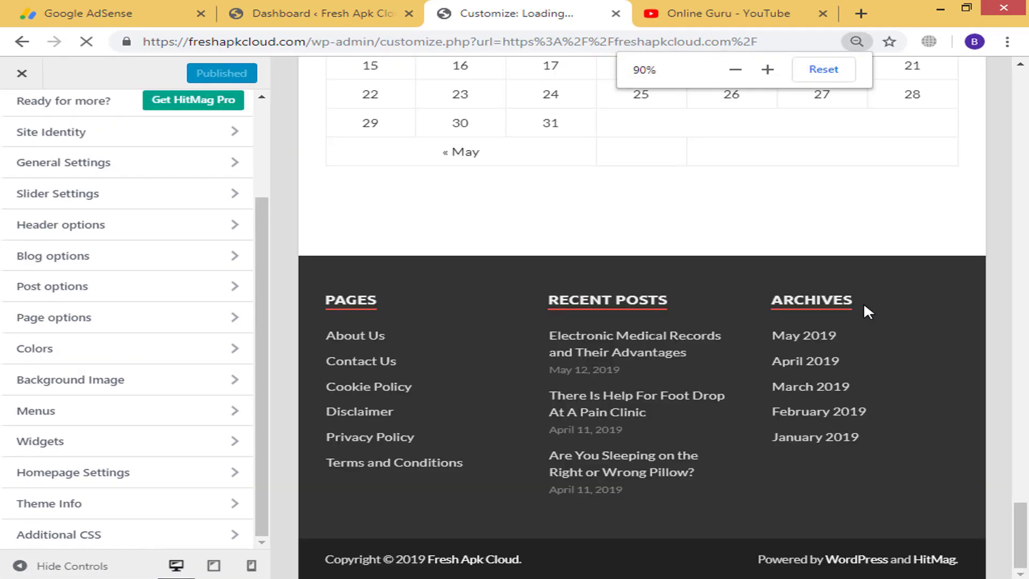
key("ctrl+plus")
key("ctrl+minus")
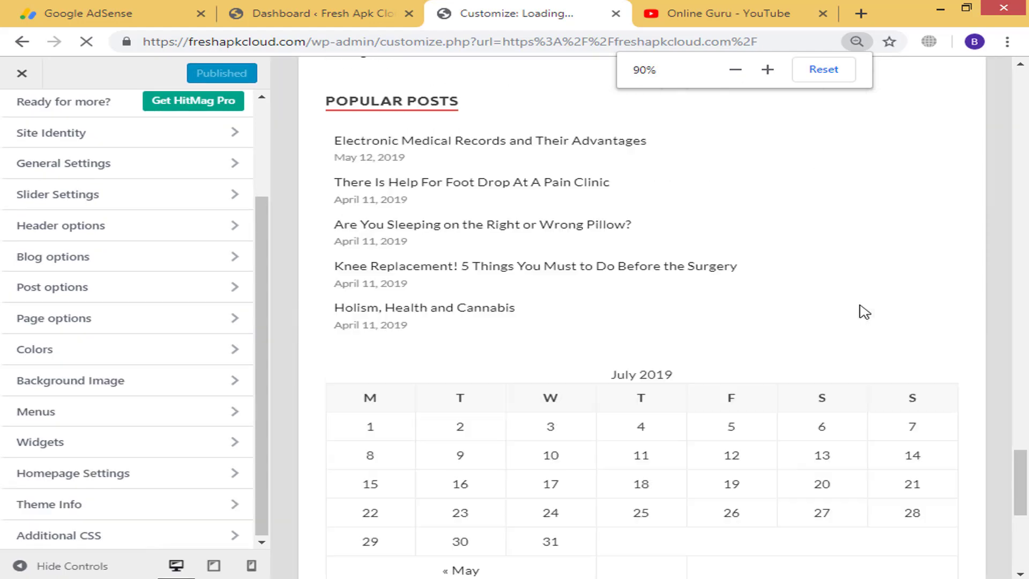
scroll(862, 310, "up", 15)
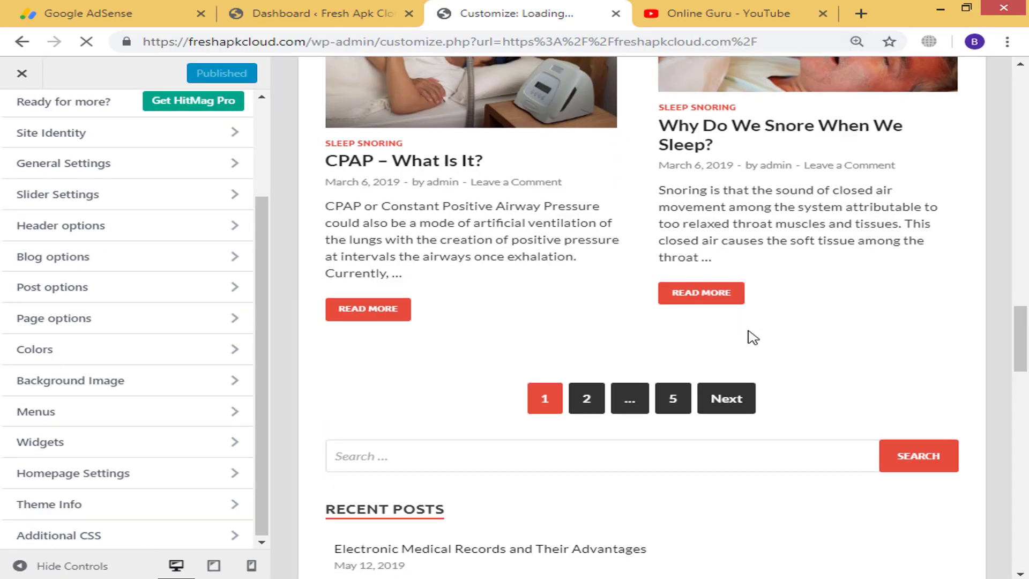
key("ctrl+plus")
scroll(732, 338, "down", 20)
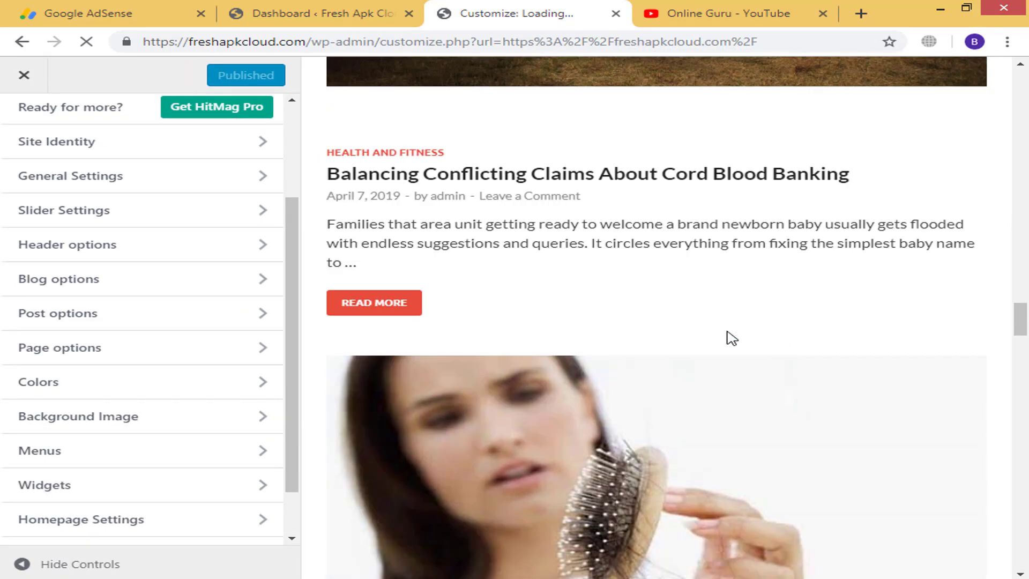
scroll(732, 338, "down", 20)
scroll(441, 276, "up", 4)
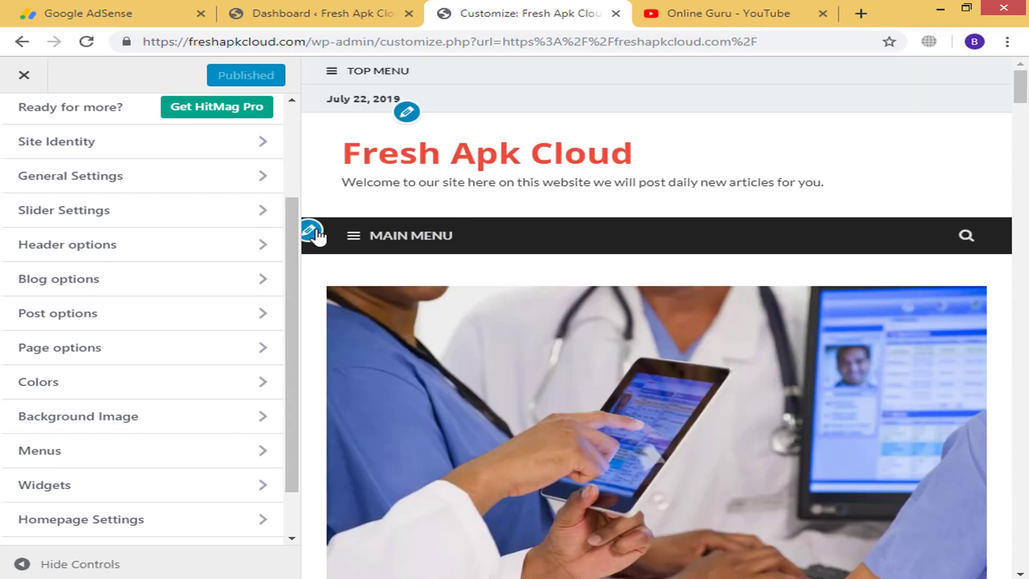
Remove the untitled Recent Posts widget and the Categories widget from the Main Sidebar
key("ctrl+minus")
key("ctrl+minus")
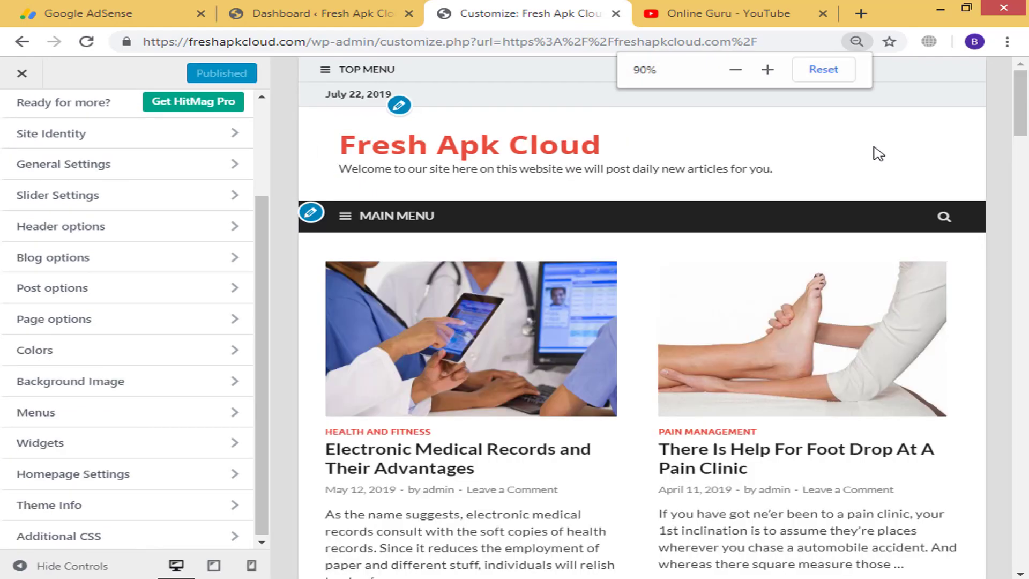
left_click_drag(1021, 102, 1018, 400)
left_click(309, 198)
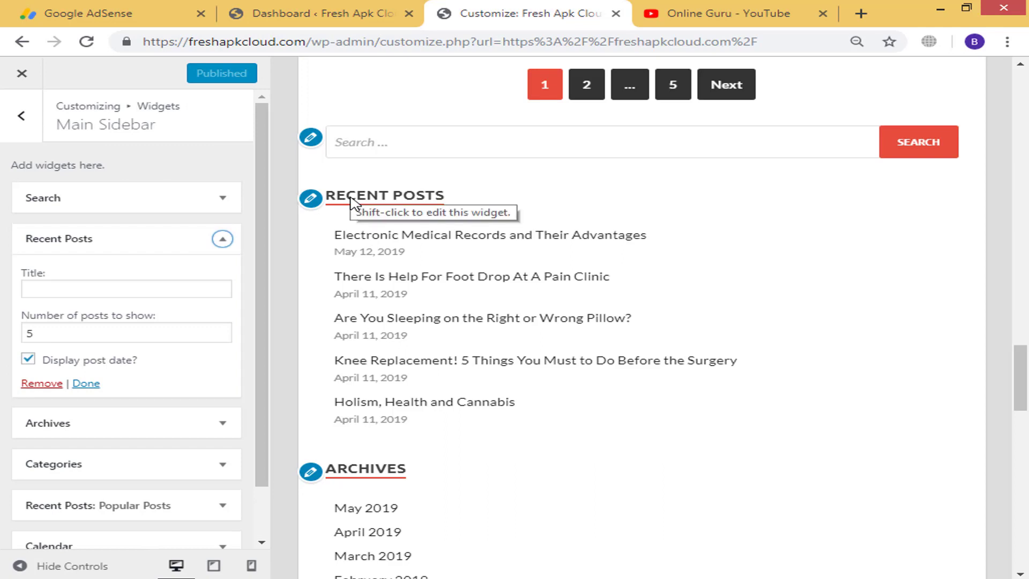
scroll(352, 200, "down", 4)
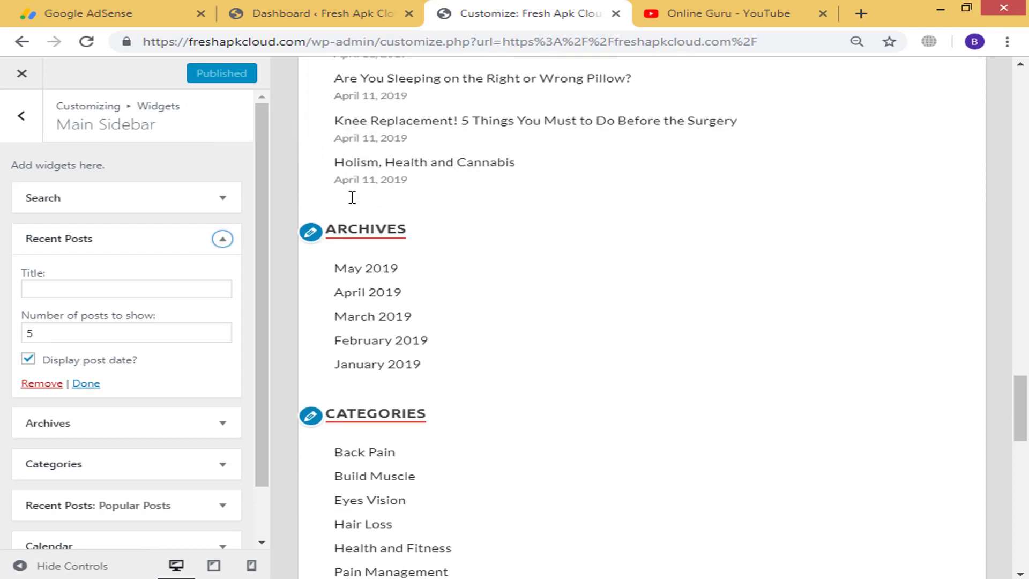
left_click(87, 384)
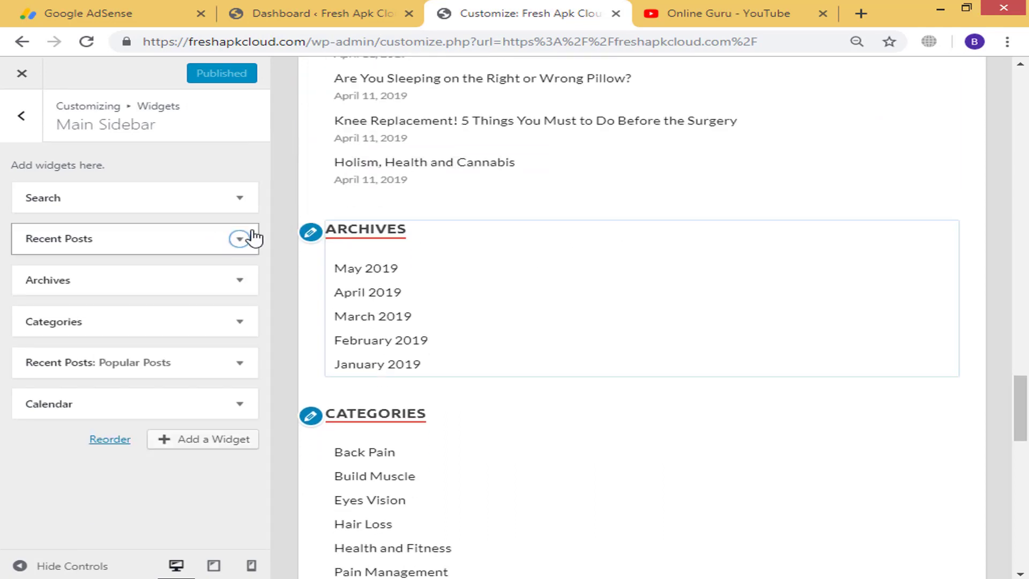
left_click(255, 238)
left_click(29, 380)
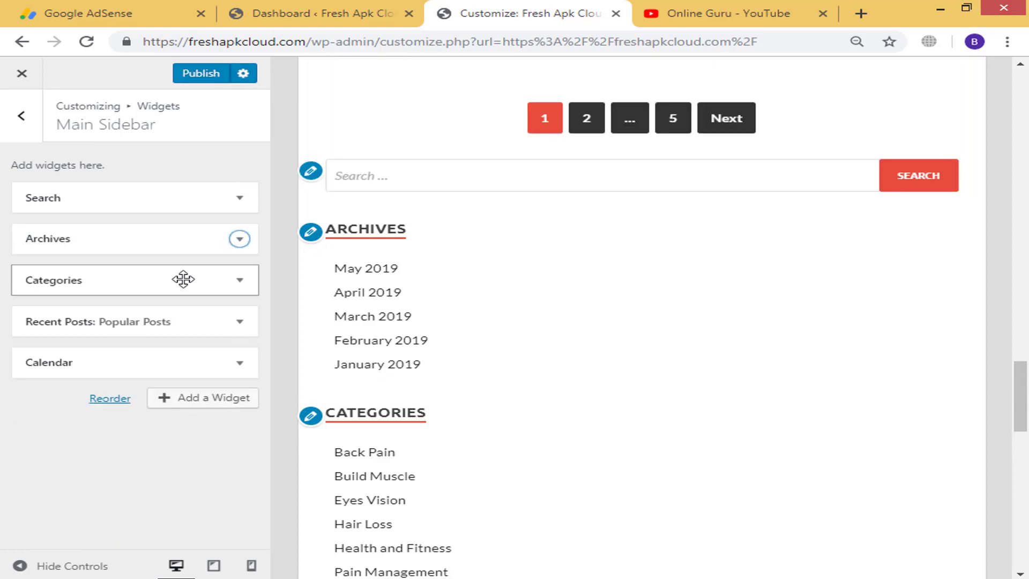
left_click(183, 279)
left_click(49, 402)
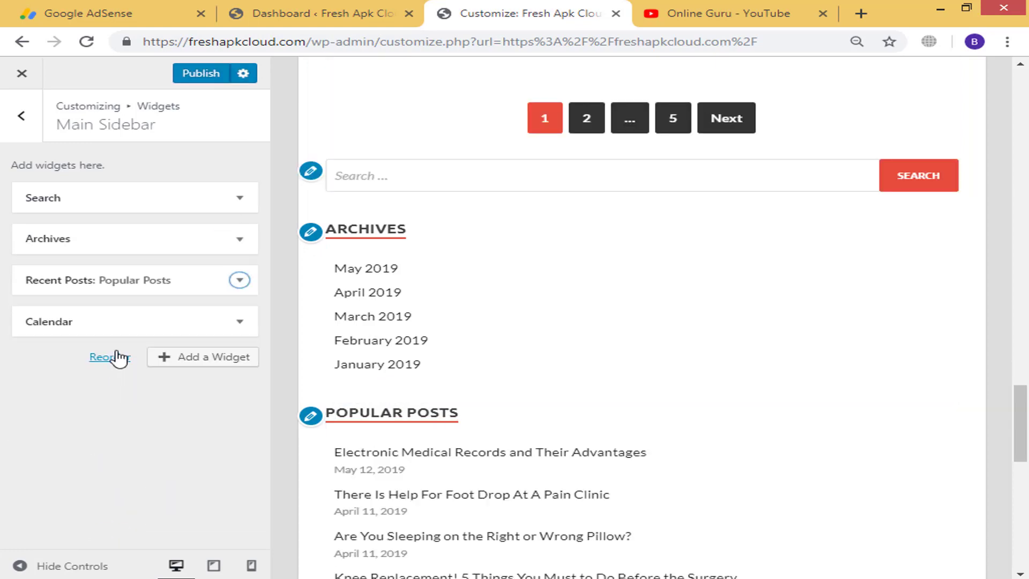
Remove the Recent Posts widget titled Popular Posts, the Calendar widget and the Archives widget from the Main Sidebar
left_click(114, 289)
left_click(33, 423)
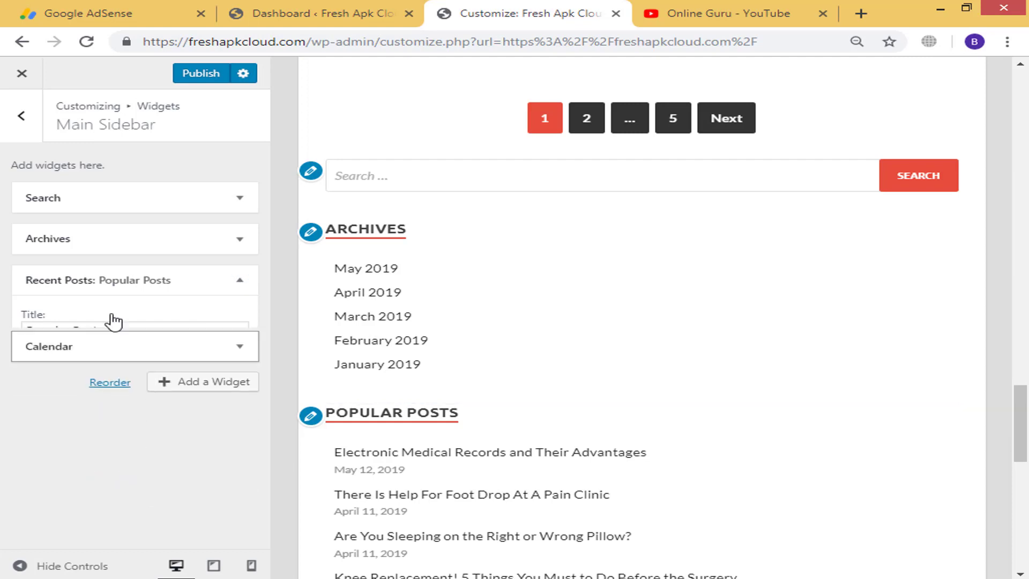
left_click(106, 280)
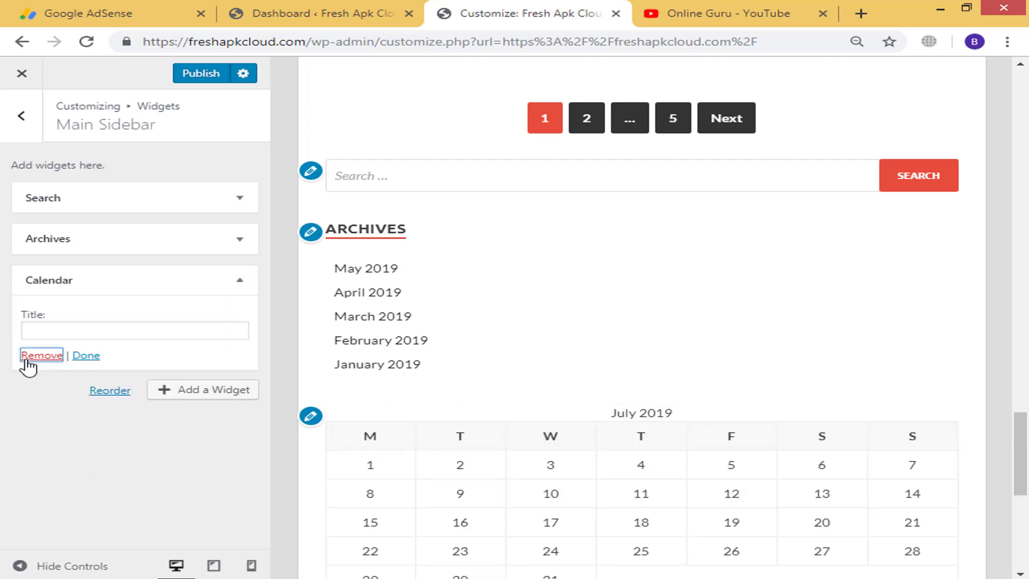
left_click(26, 356)
left_click(95, 239)
left_click(36, 355)
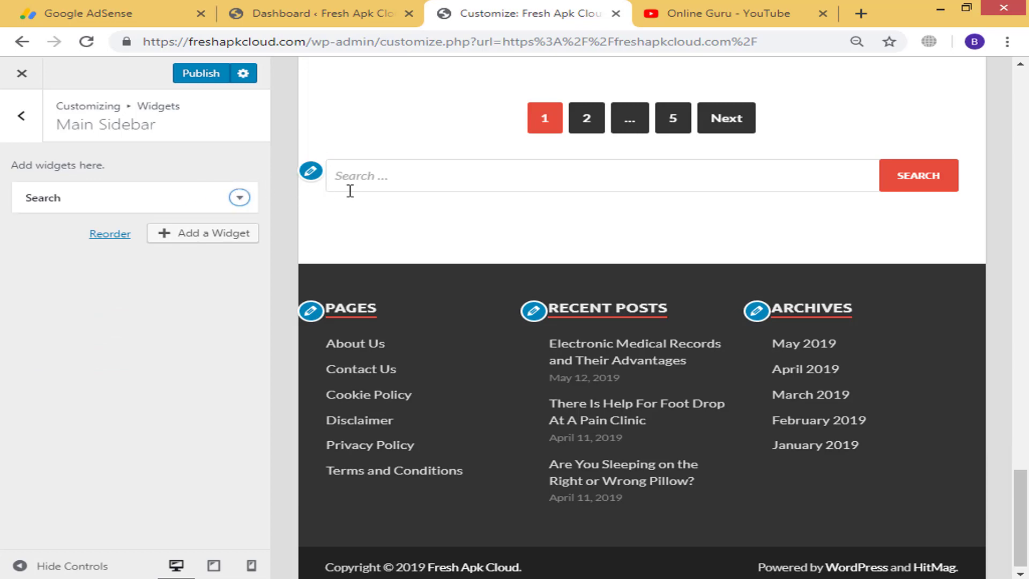
Add a HitMag: Magazine Posts (Style 1) widget titled "Latest Posts" to the Main Sidebar
left_click(201, 234)
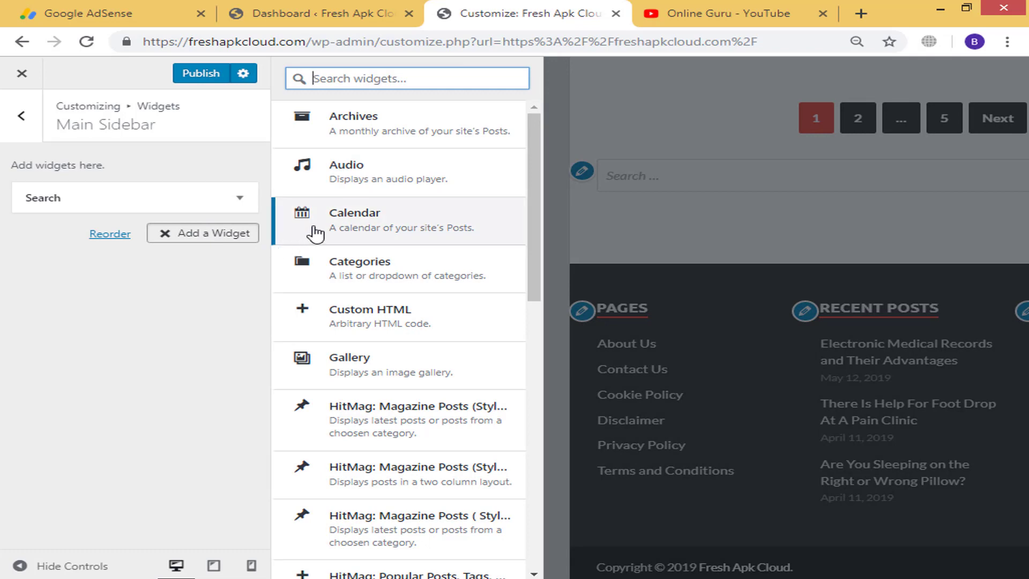
scroll(316, 234, "down", 3)
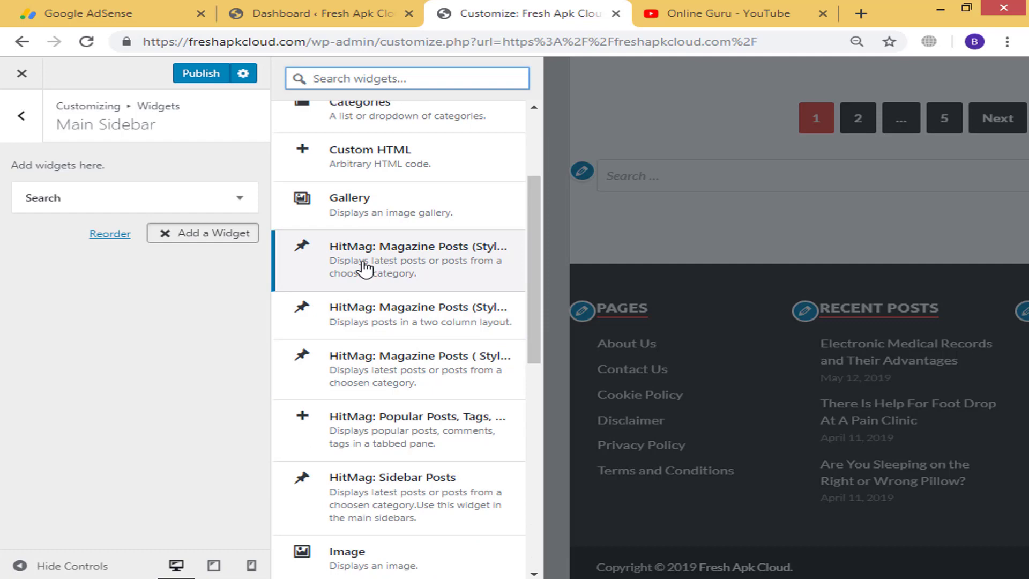
left_click(482, 267)
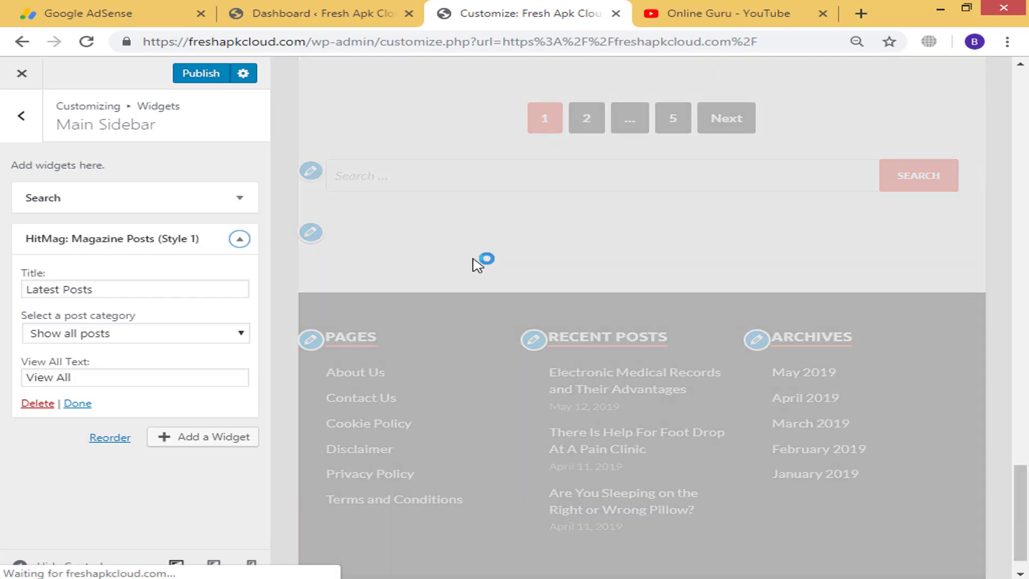
left_click(106, 289)
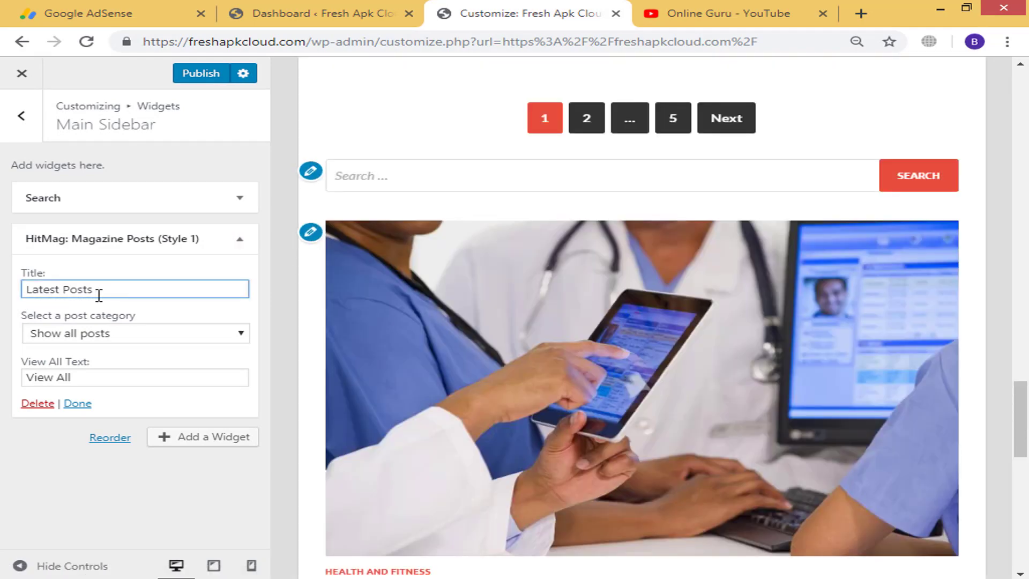
type("s")
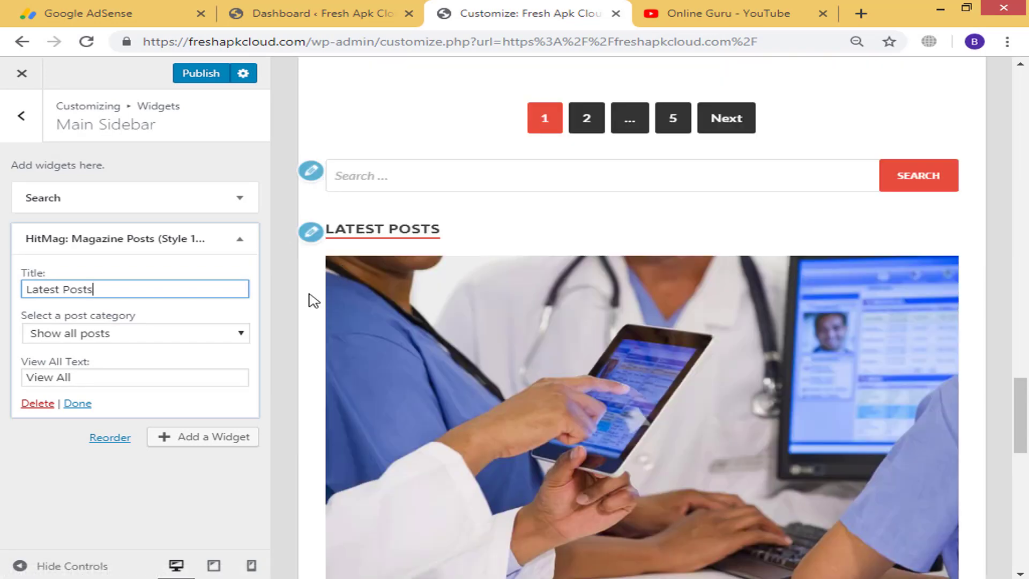
left_click(78, 403)
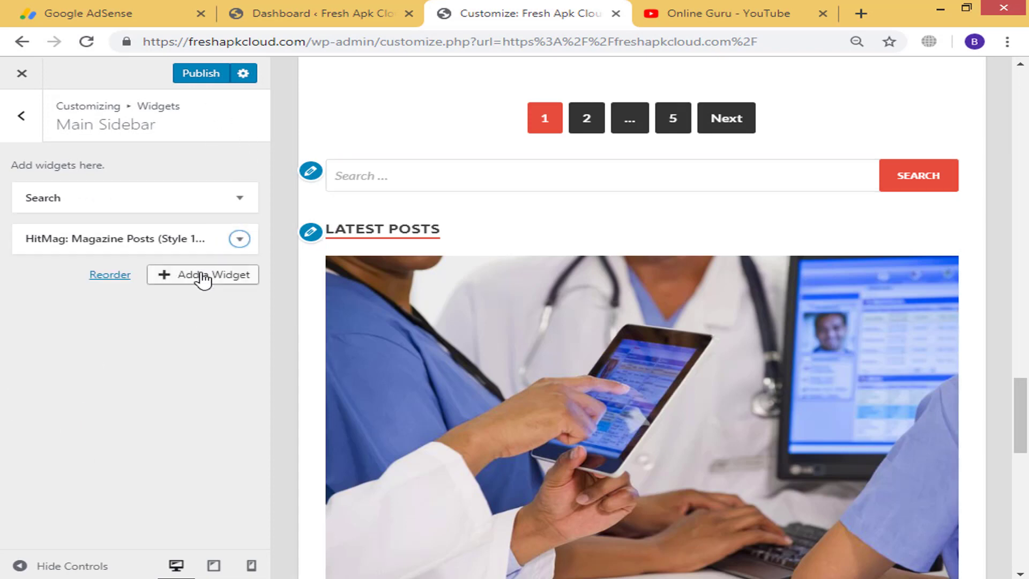
Add the HitMag: Popular Posts, Tags, Comments widget to the Main Sidebar with 5 popular posts and 5 comments
left_click(194, 290)
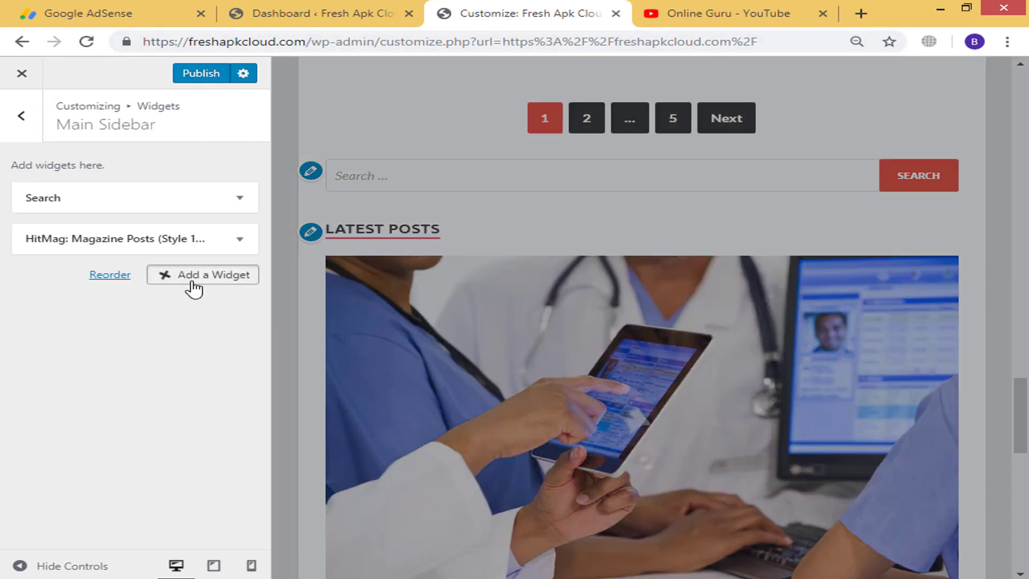
scroll(466, 356, "down", 1)
scroll(470, 356, "down", 2)
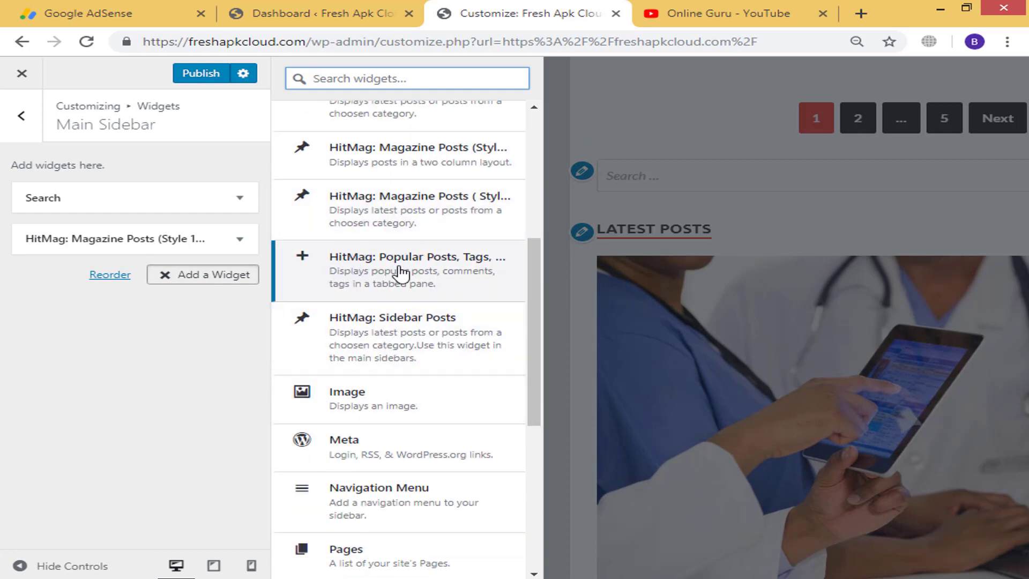
left_click(449, 275)
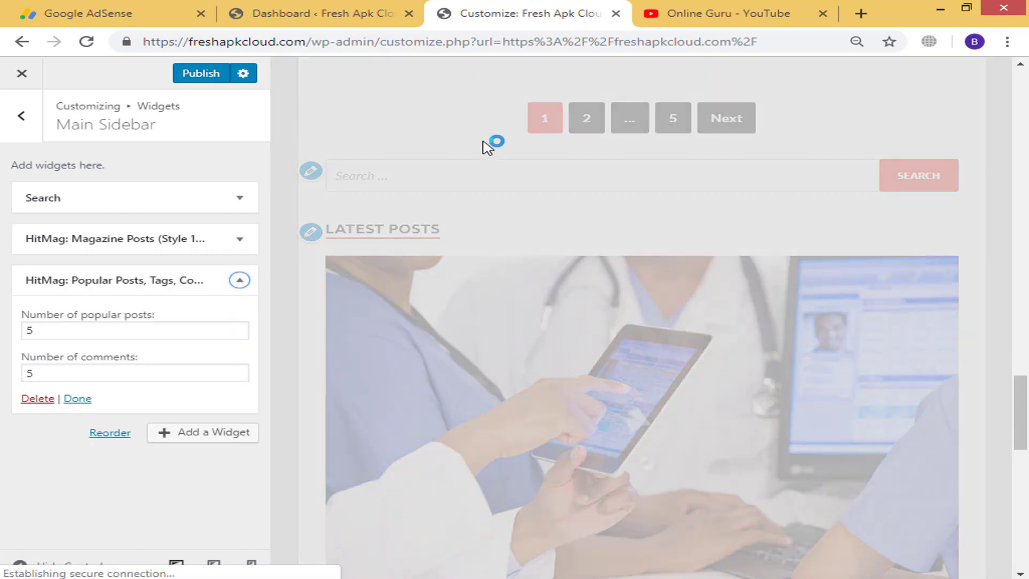
left_click(72, 334)
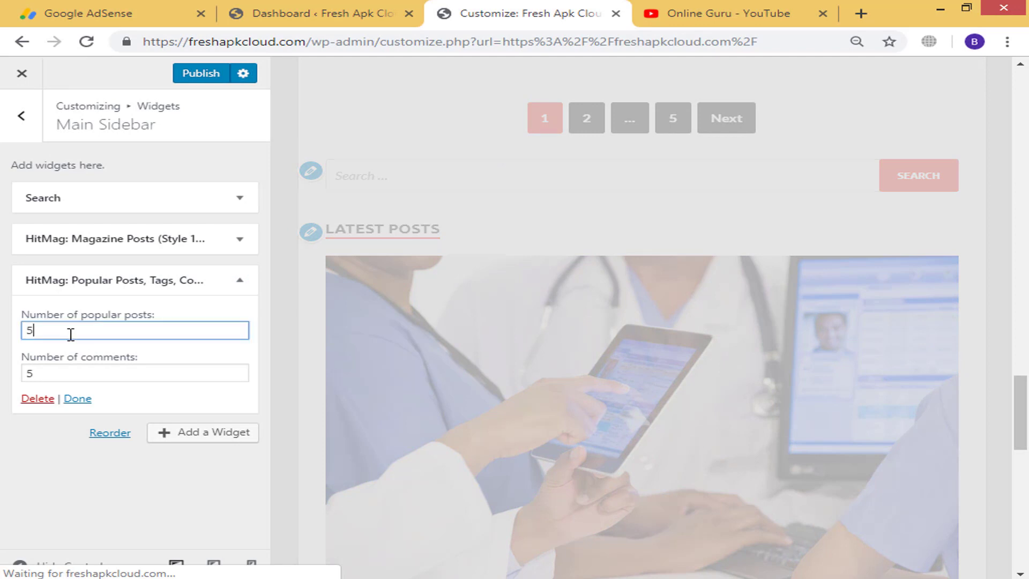
double_click(72, 334)
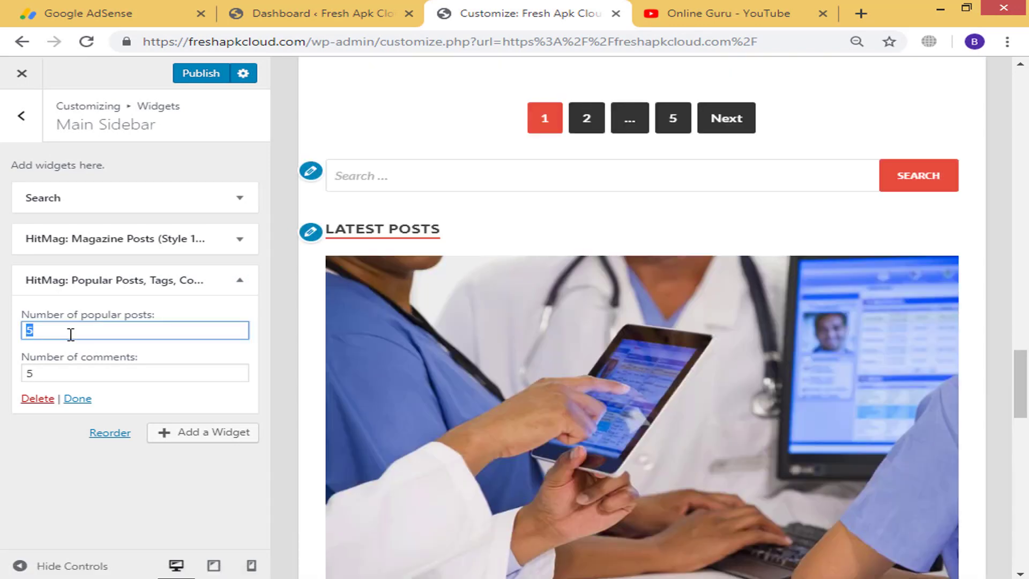
double_click(48, 371)
left_click(75, 399)
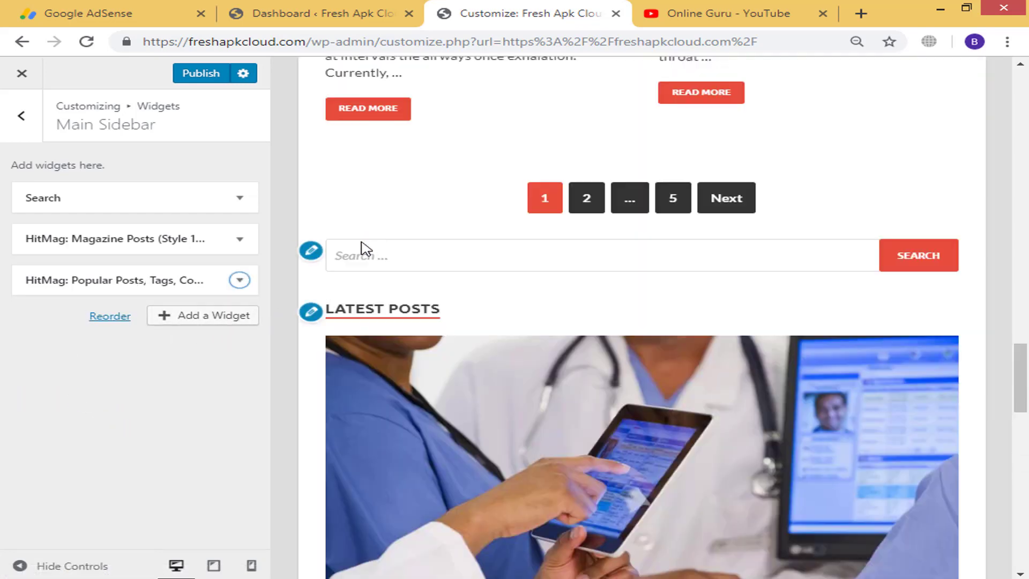
scroll(654, 340, "down", 15)
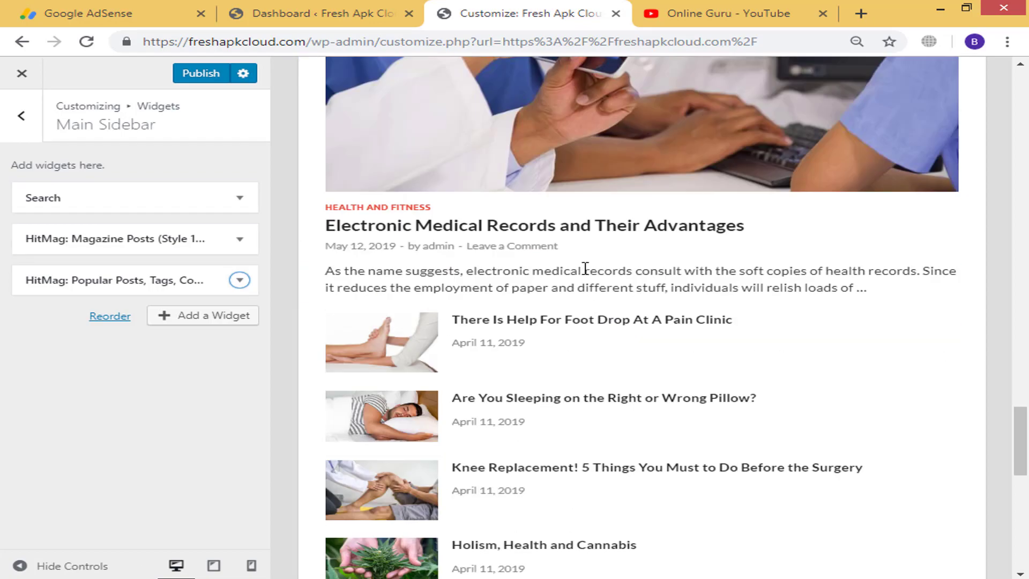
Add a Recent Posts widget titled "Popular Posts" to the Main Sidebar and enable its post date display
left_click(199, 318)
scroll(371, 323, "down", 4)
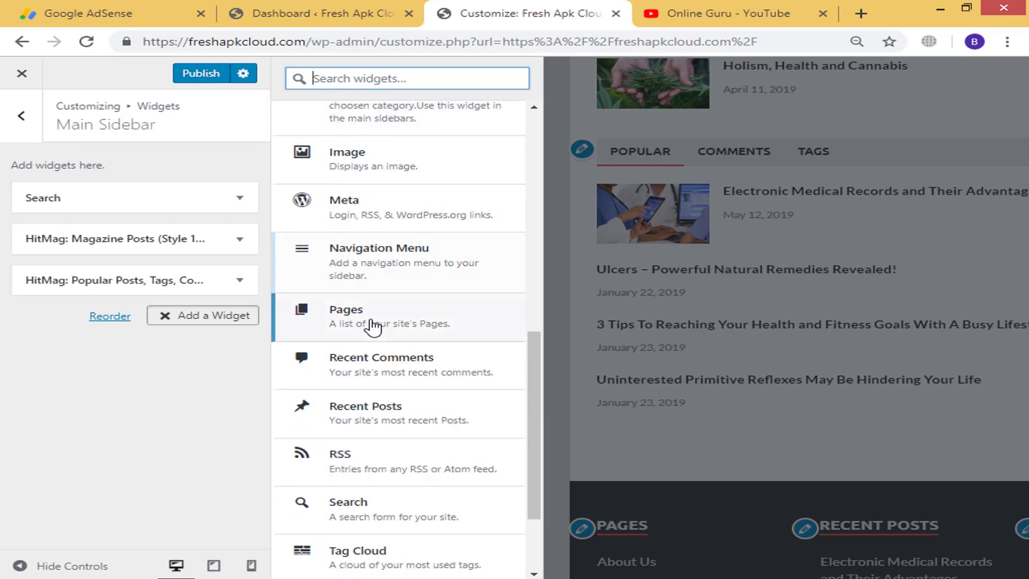
left_click(384, 424)
left_click(83, 371)
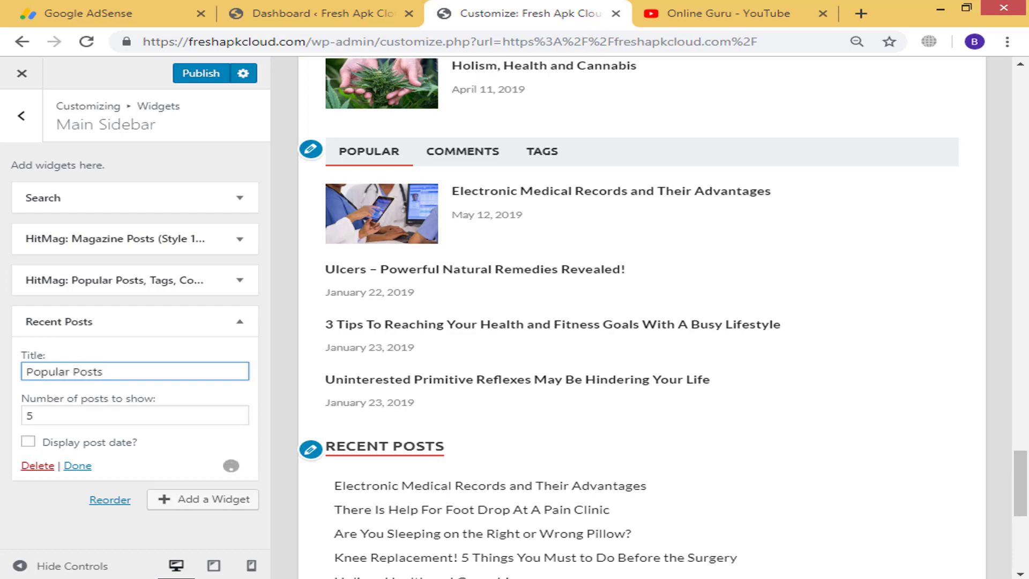
left_click(27, 441)
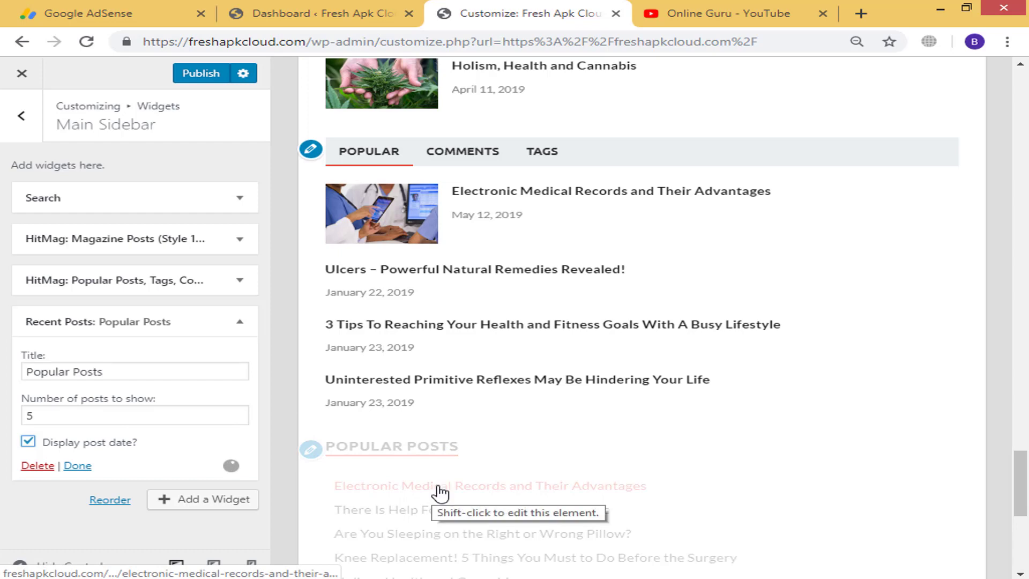
scroll(436, 492, "down", 3)
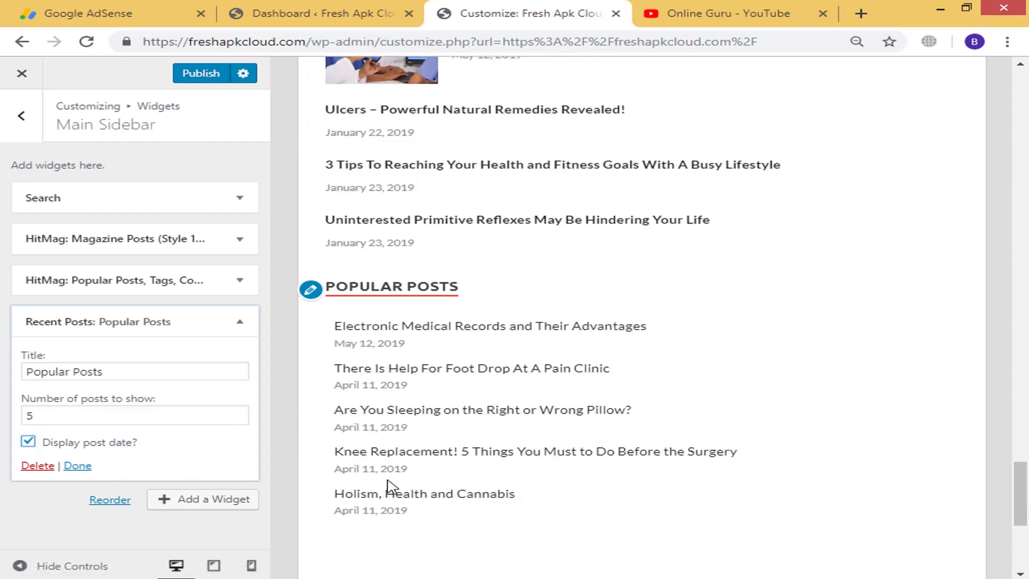
left_click(80, 466)
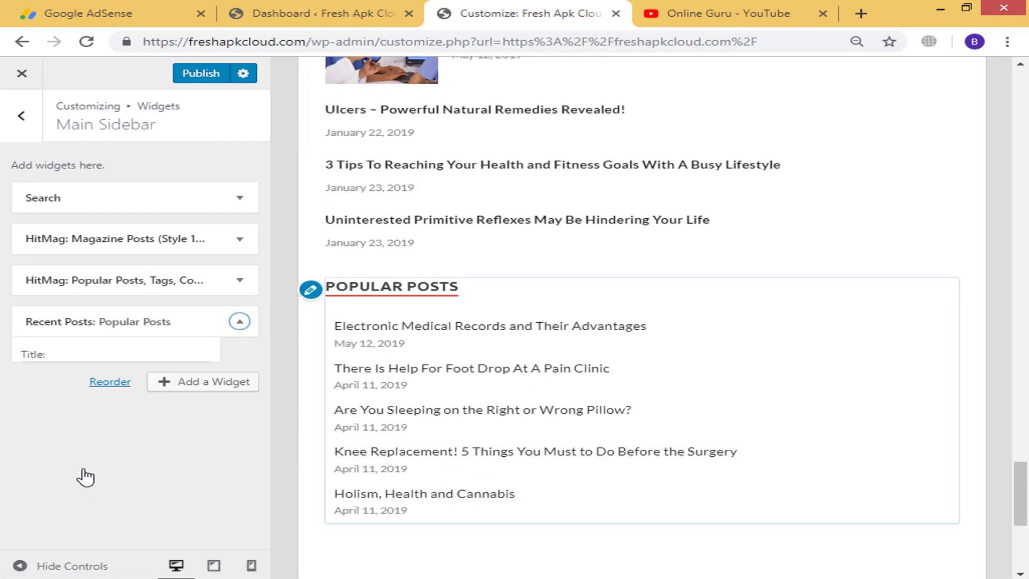
Add an untitled Archives widget to the Main Sidebar, shown as a plain list without post counts
left_click(221, 357)
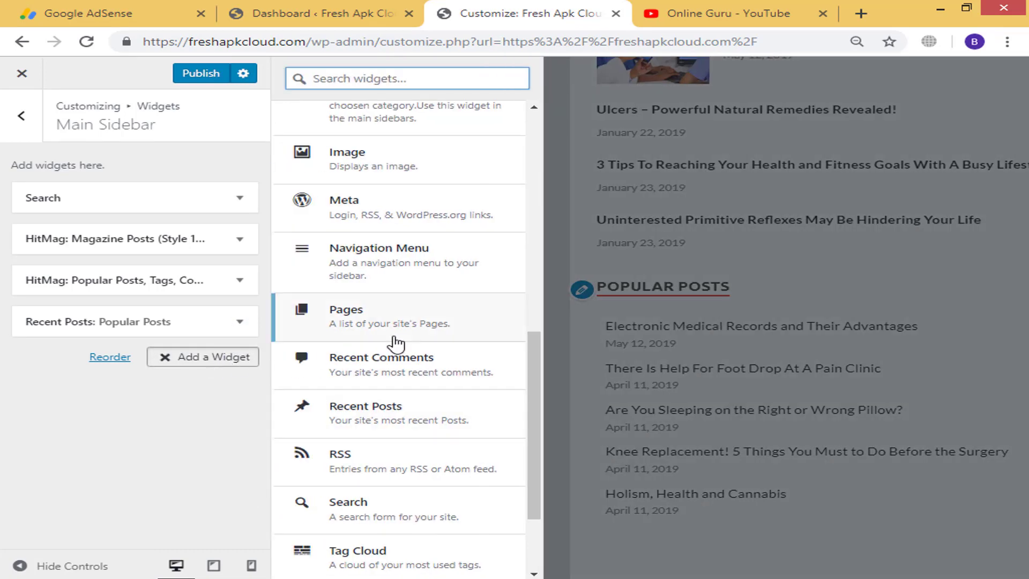
scroll(397, 343, "up", 9)
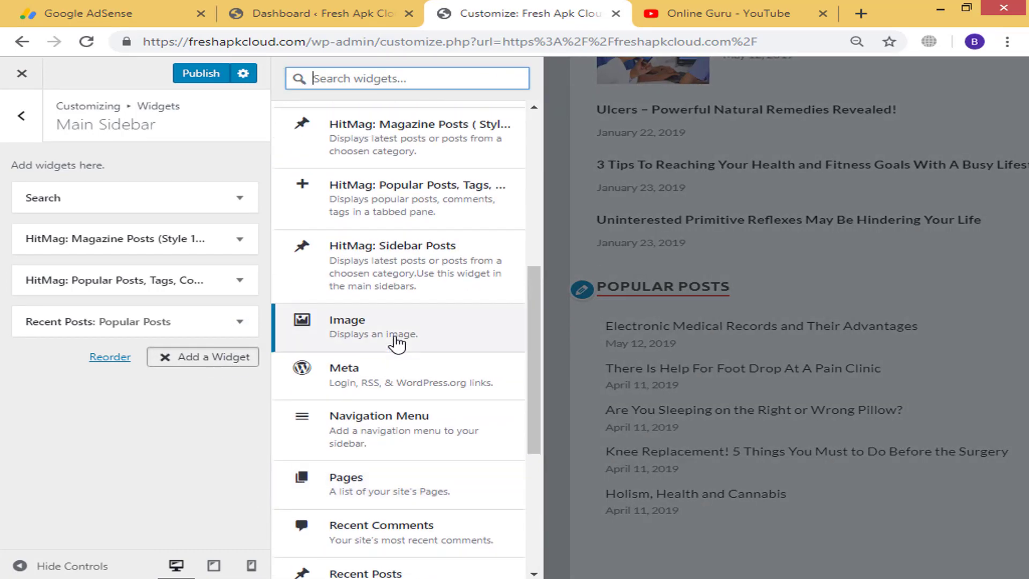
scroll(396, 343, "up", 1)
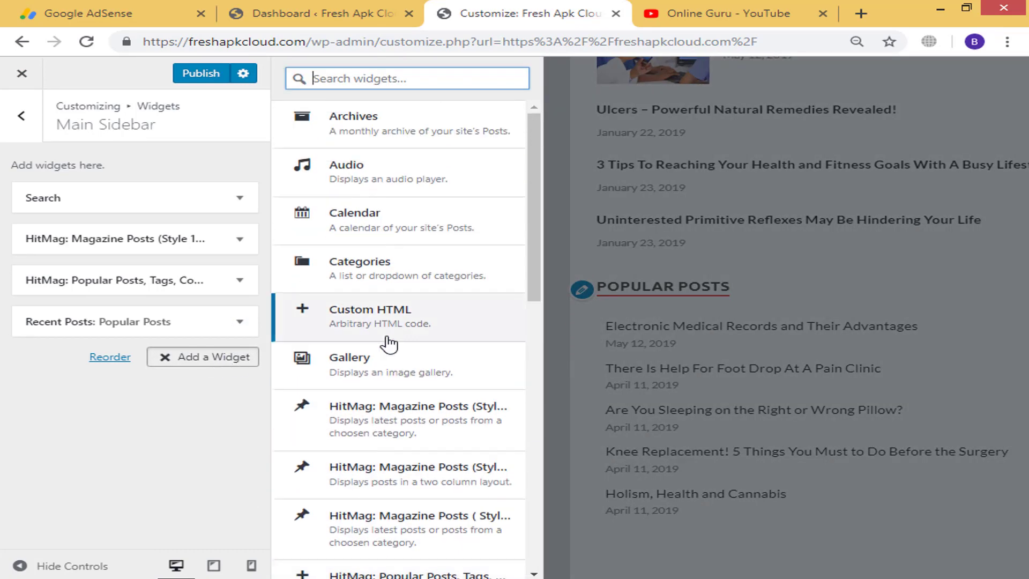
scroll(390, 343, "down", 8)
scroll(375, 330, "up", 8)
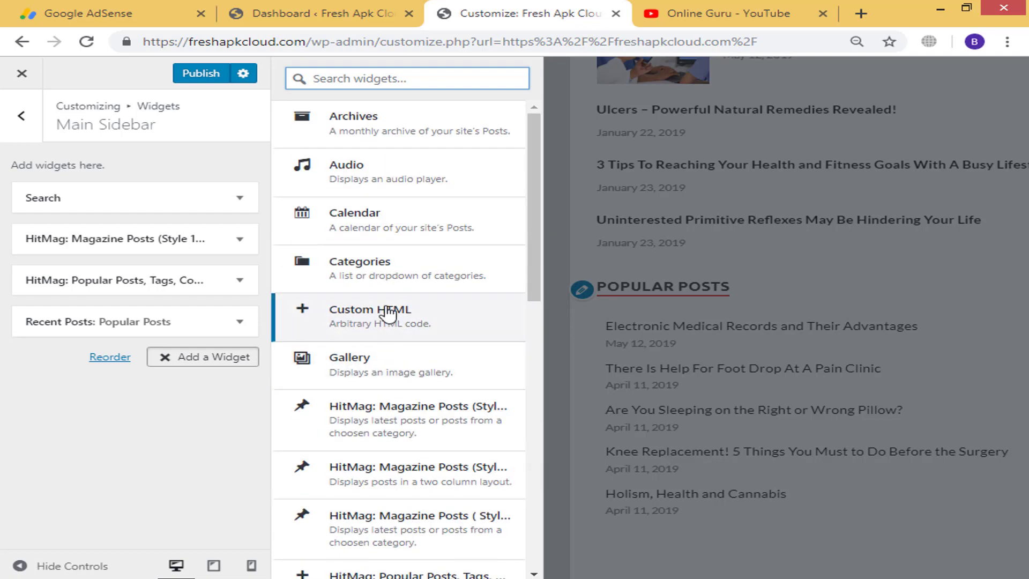
left_click(360, 138)
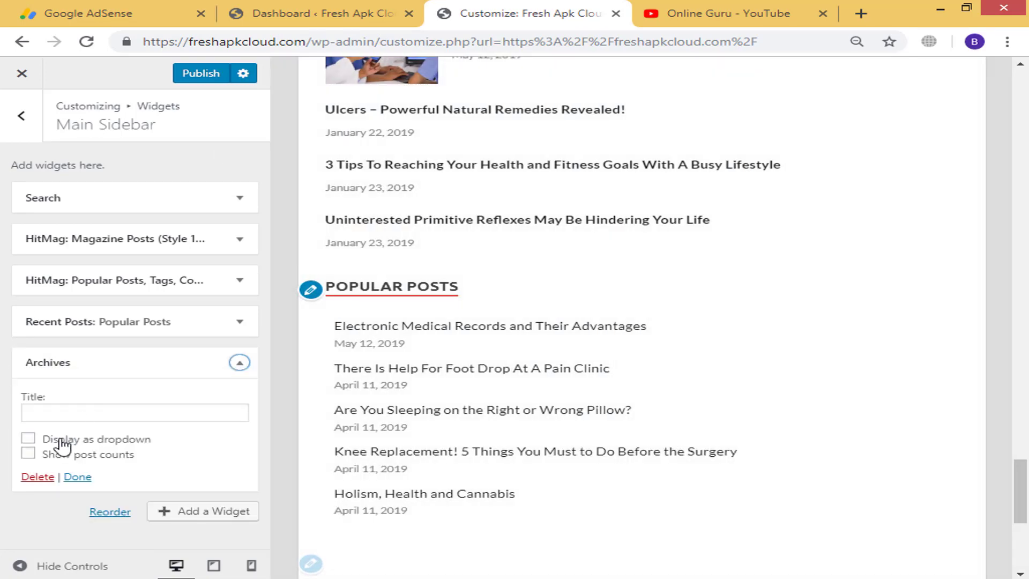
double_click(62, 445)
left_click(78, 476)
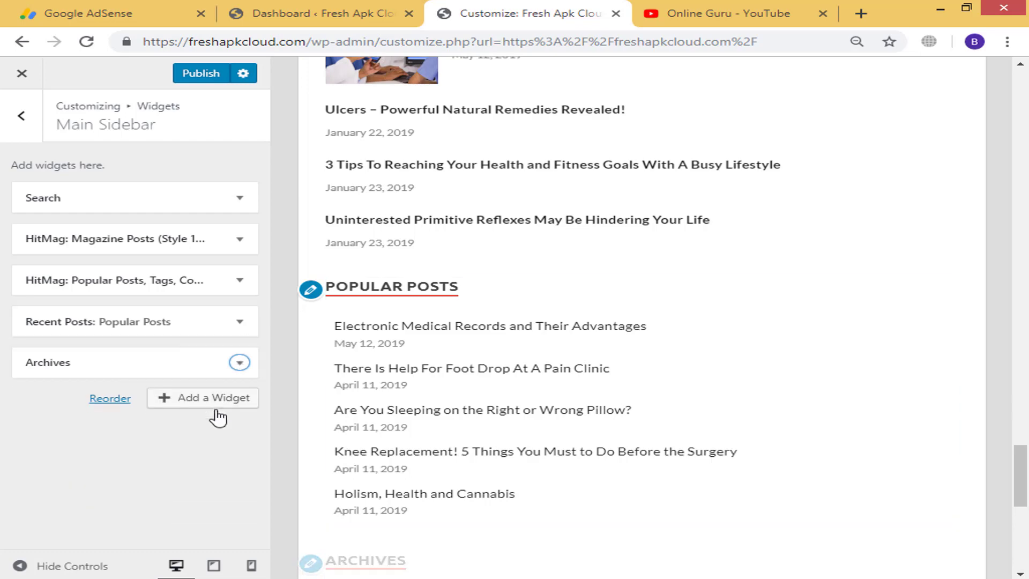
left_click(183, 407)
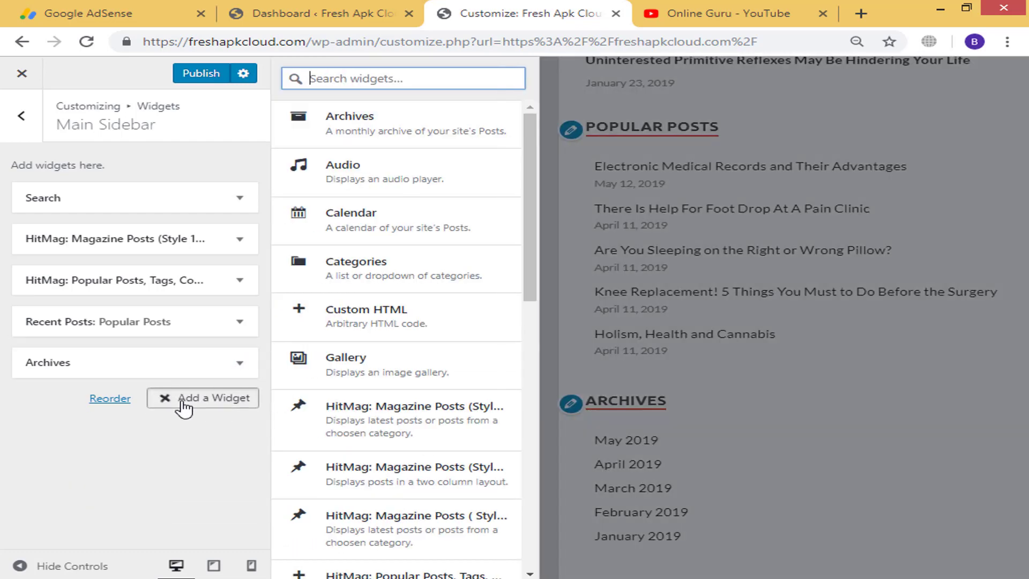
scroll(458, 204, "down", 2)
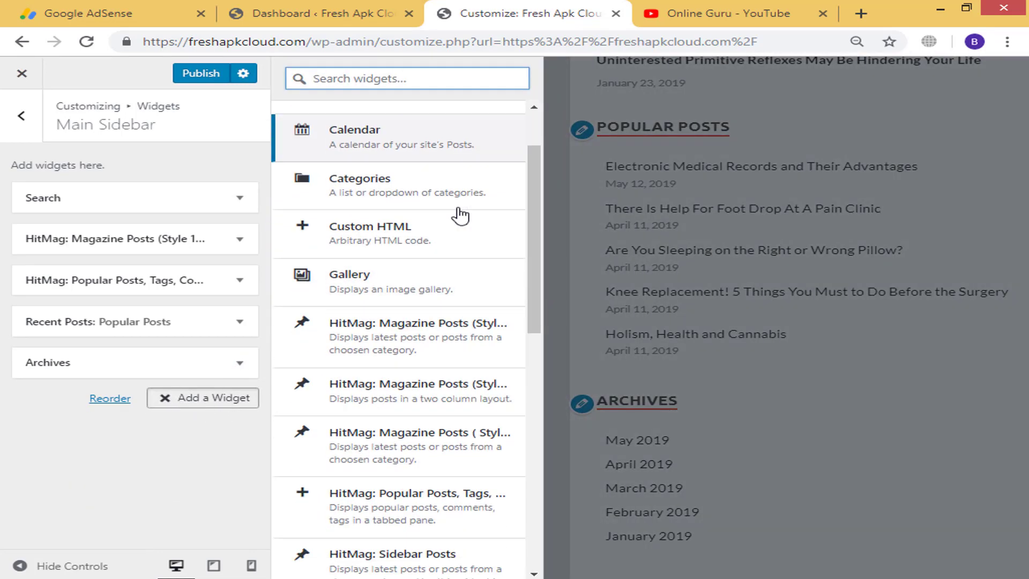
scroll(458, 225, "down", 5)
scroll(412, 182, "up", 7)
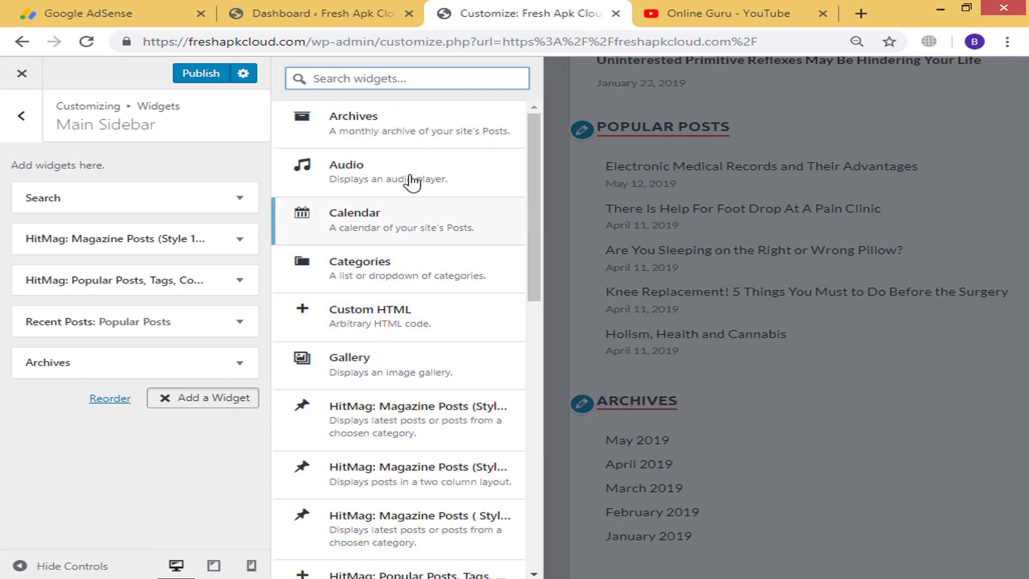
left_click(395, 223)
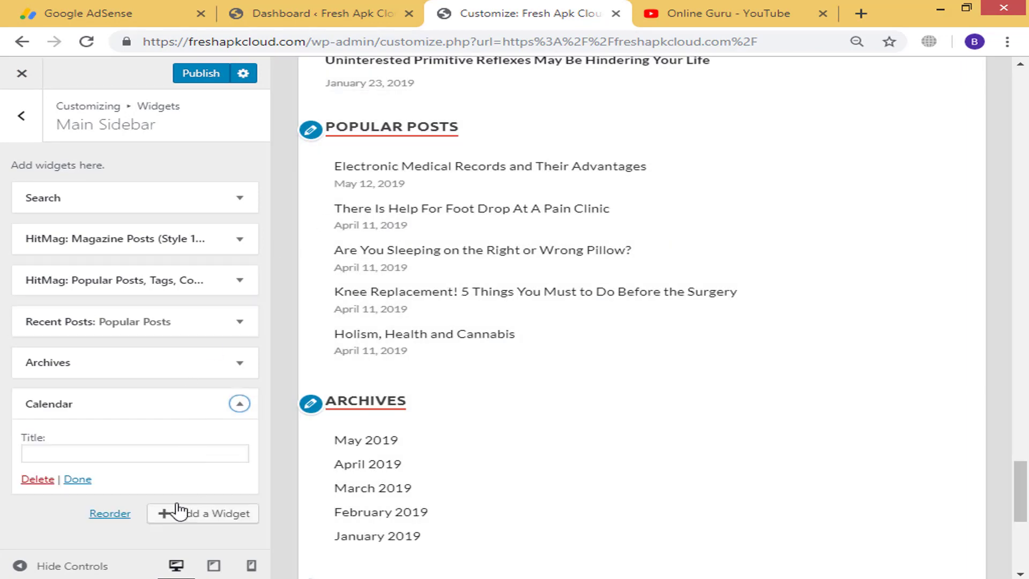
left_click(23, 480)
Add an untitled Categories widget to the Main Sidebar and check its list in the site preview
left_click(204, 398)
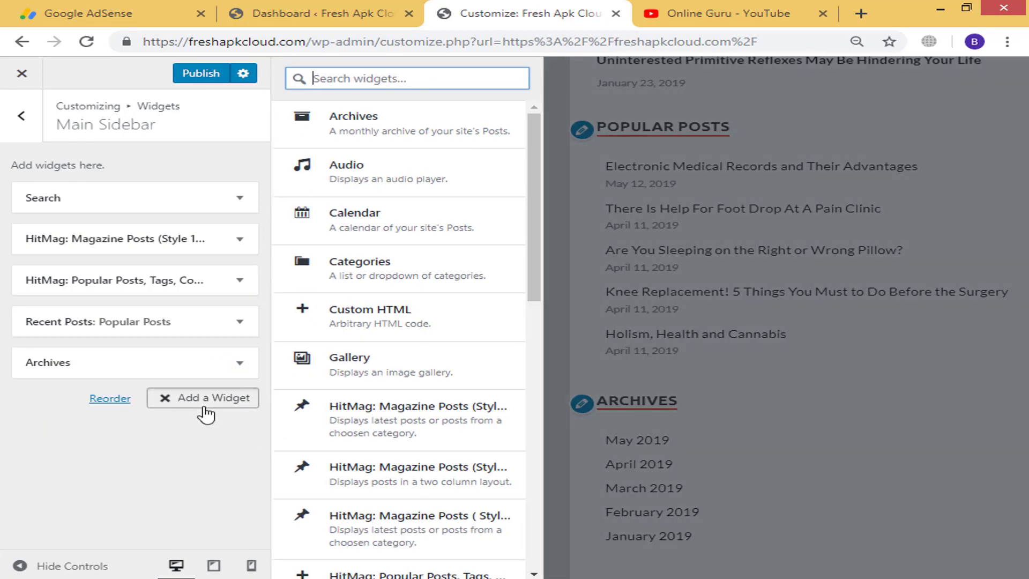
left_click(404, 271)
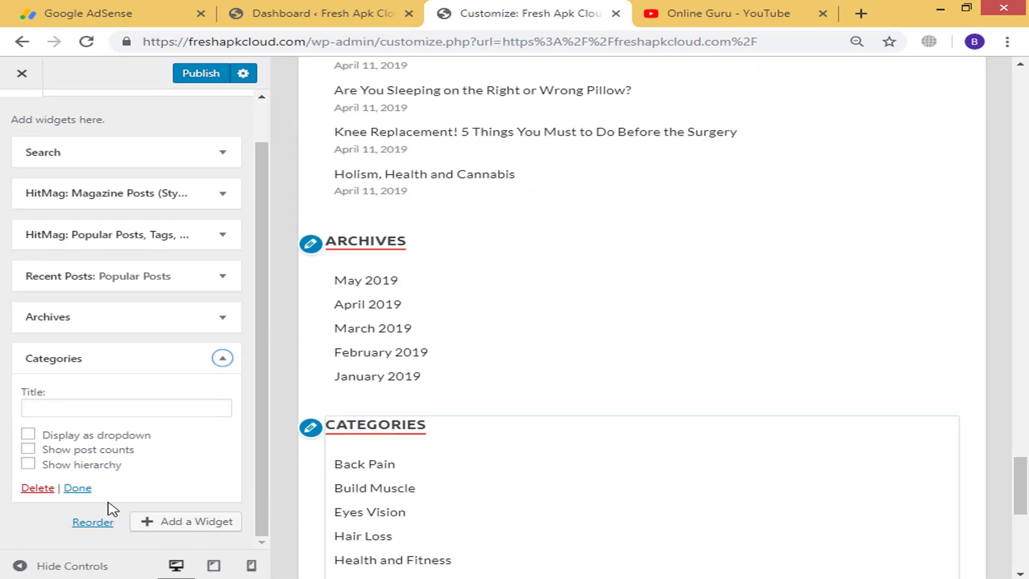
left_click(78, 488)
scroll(375, 432, "down", 4)
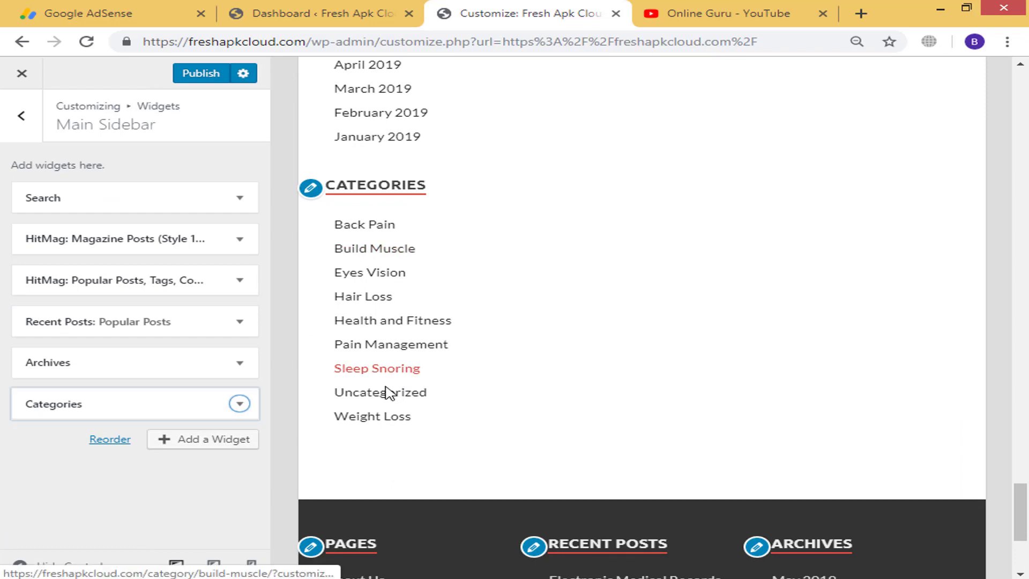
scroll(333, 429, "down", 1)
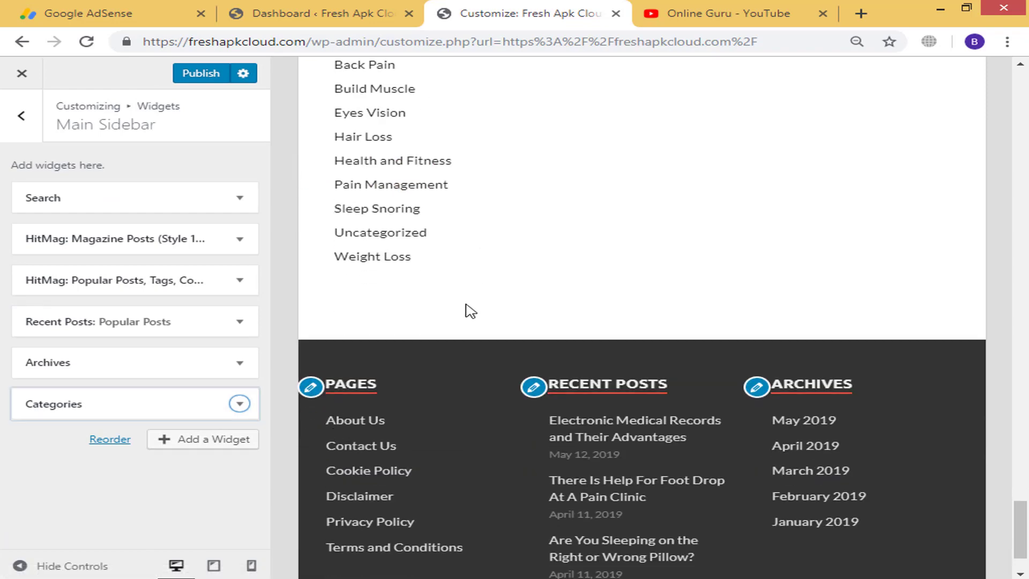
Review the Main Sidebar widgets and the footer in the site preview, and publish the changes
scroll(470, 313, "up", 11)
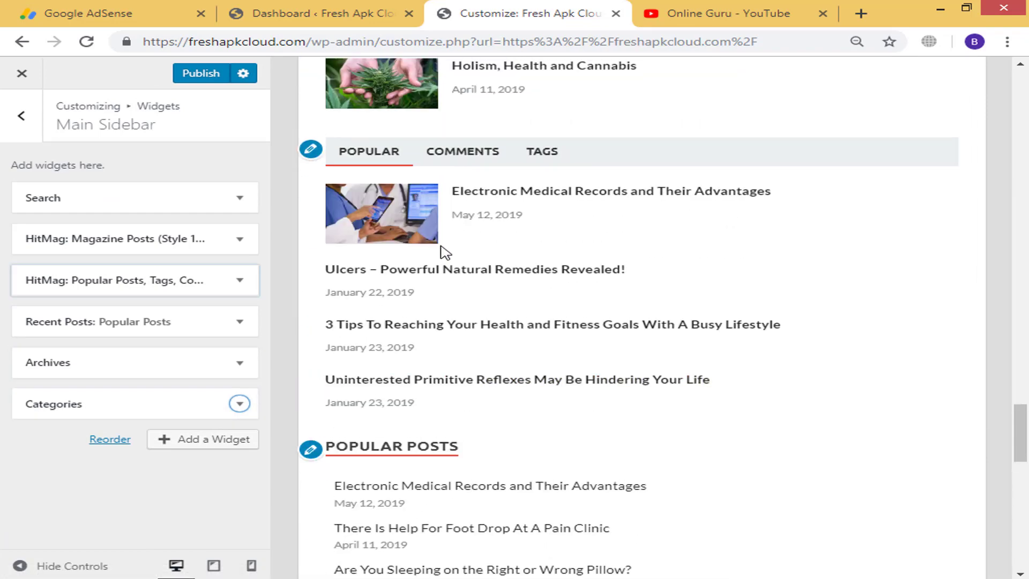
scroll(463, 323, "down", 8)
scroll(462, 322, "down", 8)
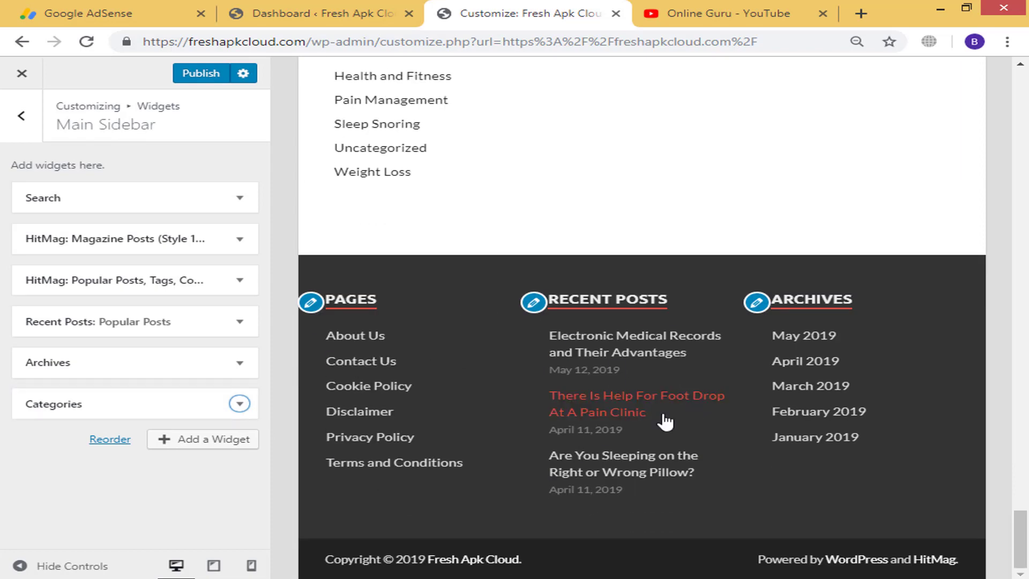
scroll(759, 416, "up", 7)
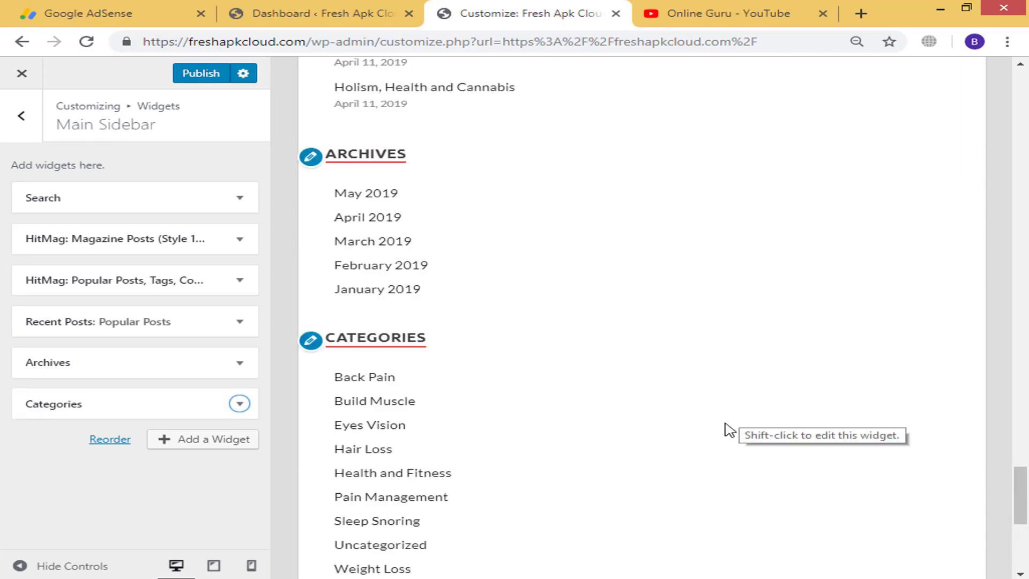
scroll(637, 538, "up", 9)
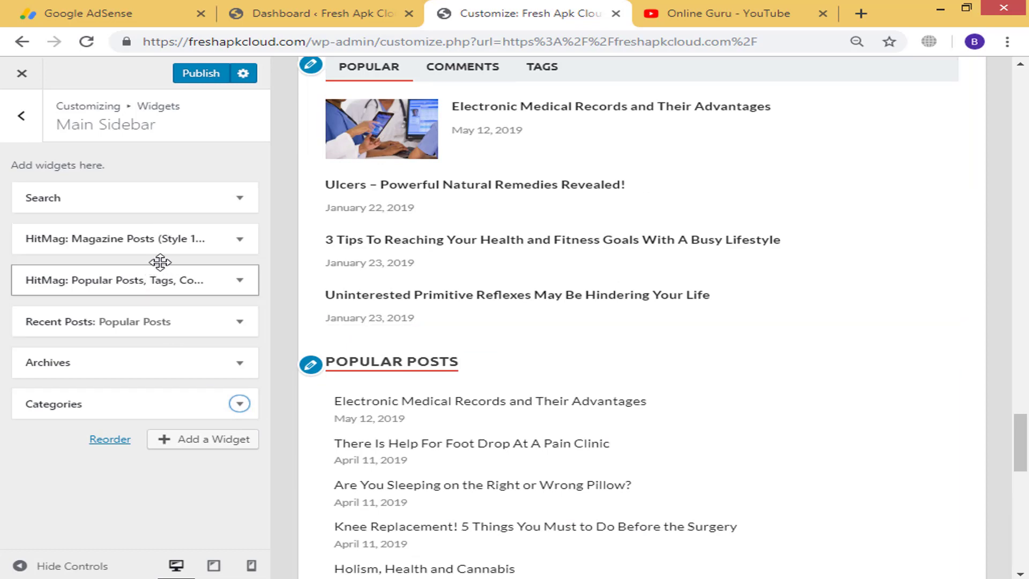
mouse_move(80, 363)
left_mouse_down()
mouse_move(94, 277)
mouse_move(87, 368)
left_mouse_up()
scroll(523, 236, "down", 8)
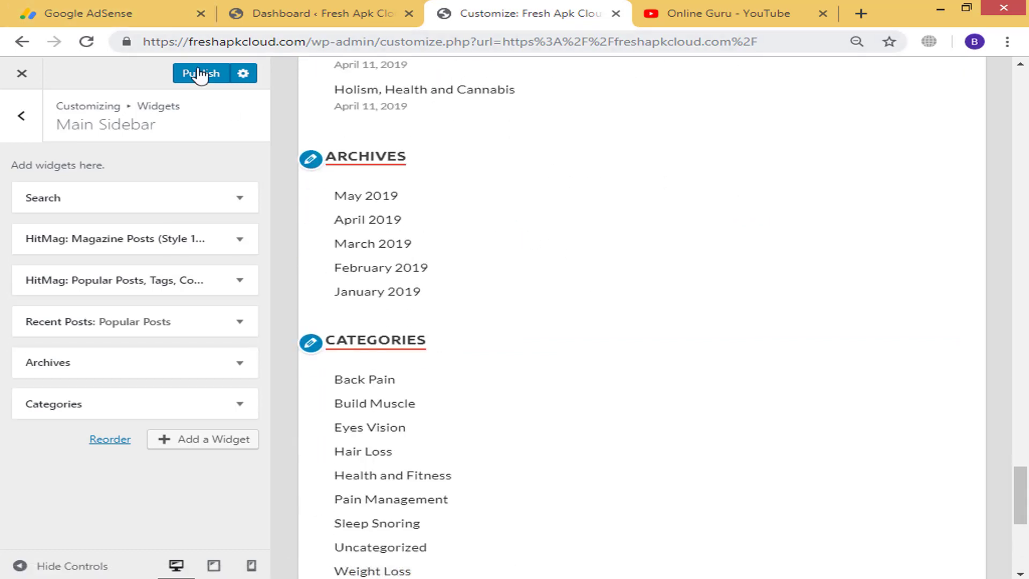
scroll(815, 332, "down", 6)
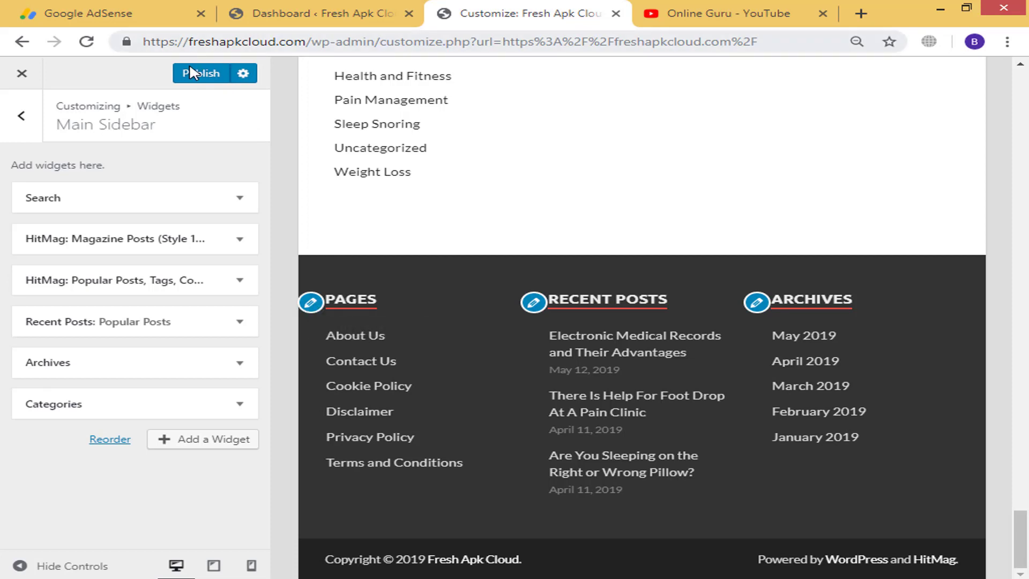
left_click(192, 79)
Remove the Pages widget from the Footer Left Sidebar
left_click(306, 308)
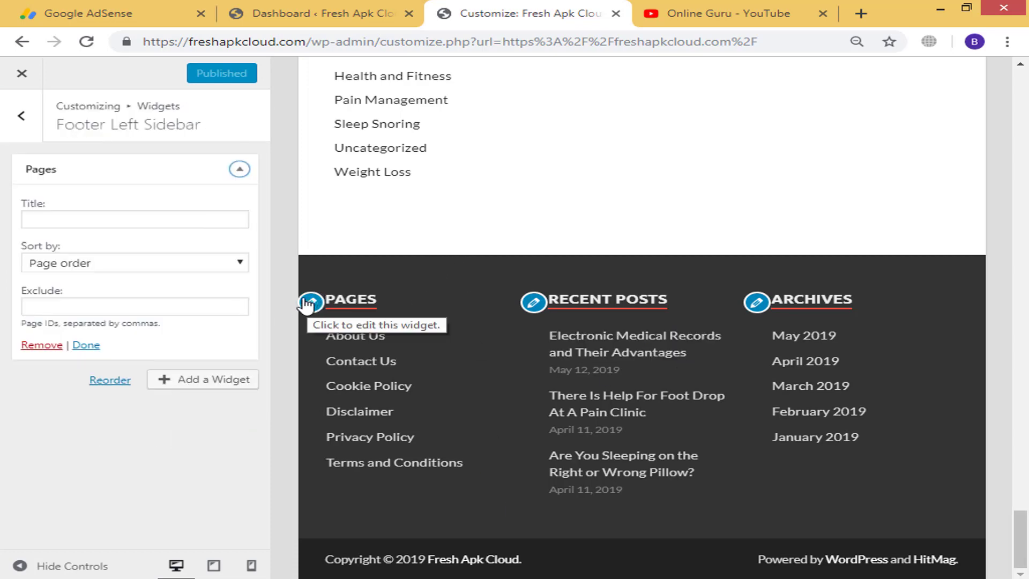
left_click(7, 129)
left_click(6, 130)
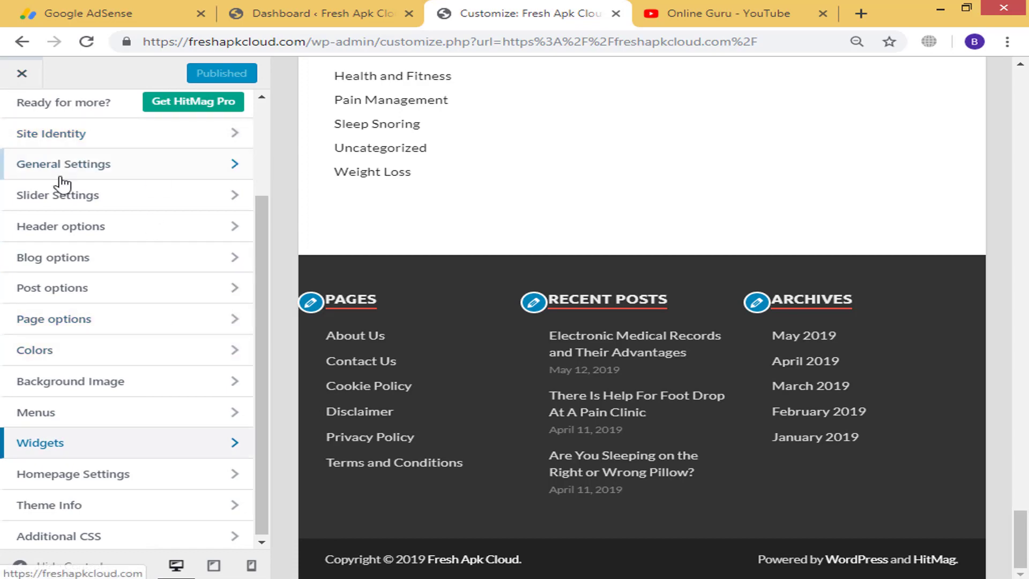
scroll(30, 182, "up", 3)
scroll(79, 187, "down", 2)
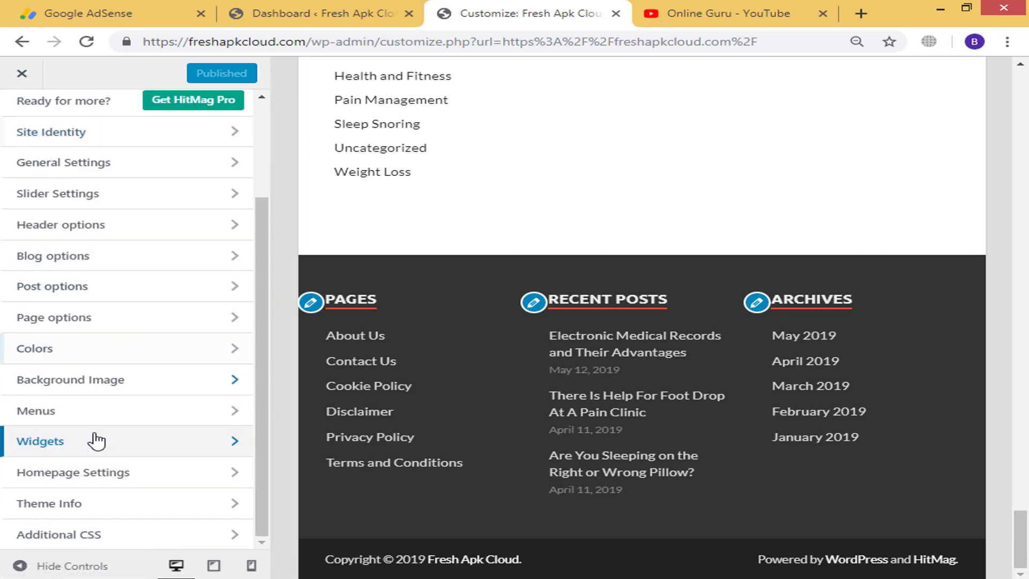
left_click(40, 442)
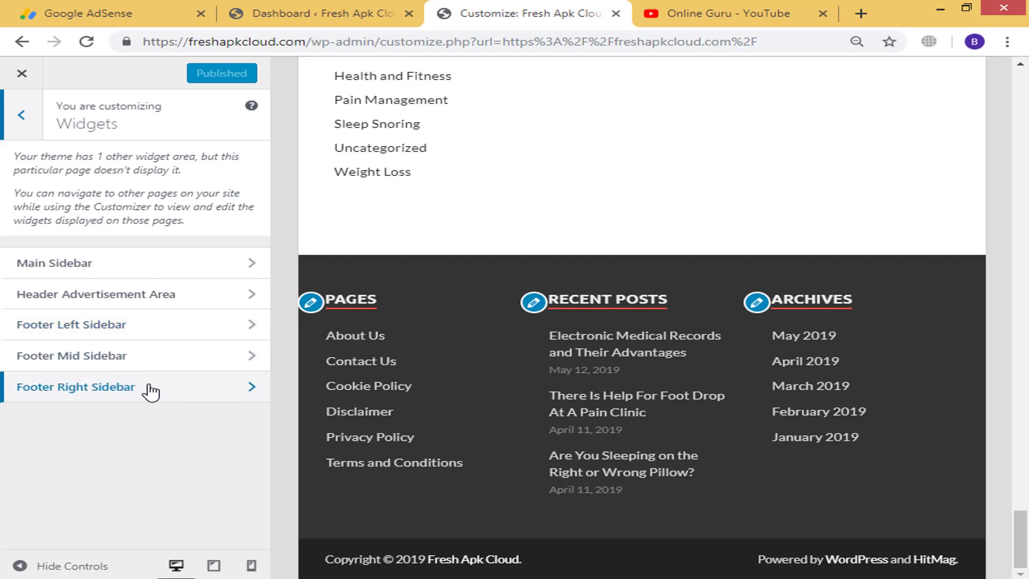
left_click(121, 333)
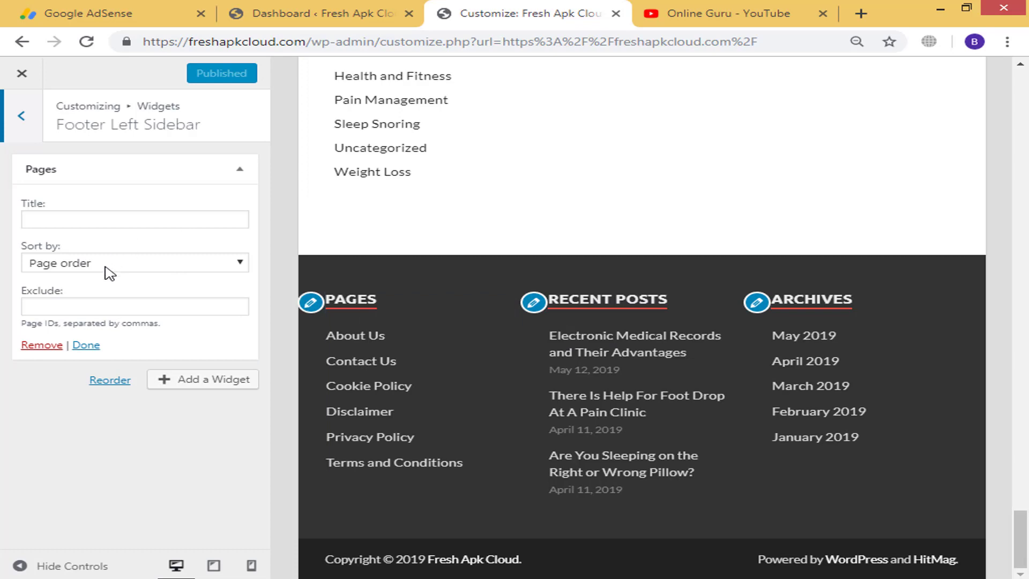
left_click(42, 345)
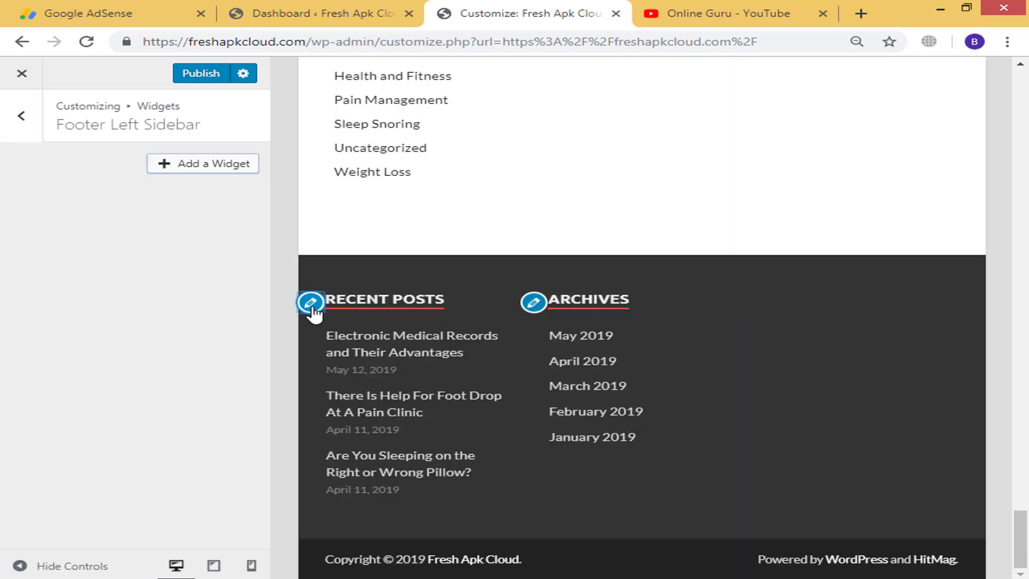
Remove the Recent Posts widget from the Footer Mid Sidebar and the Archives widget from the Footer Right Sidebar
left_click(312, 304)
left_click(42, 314)
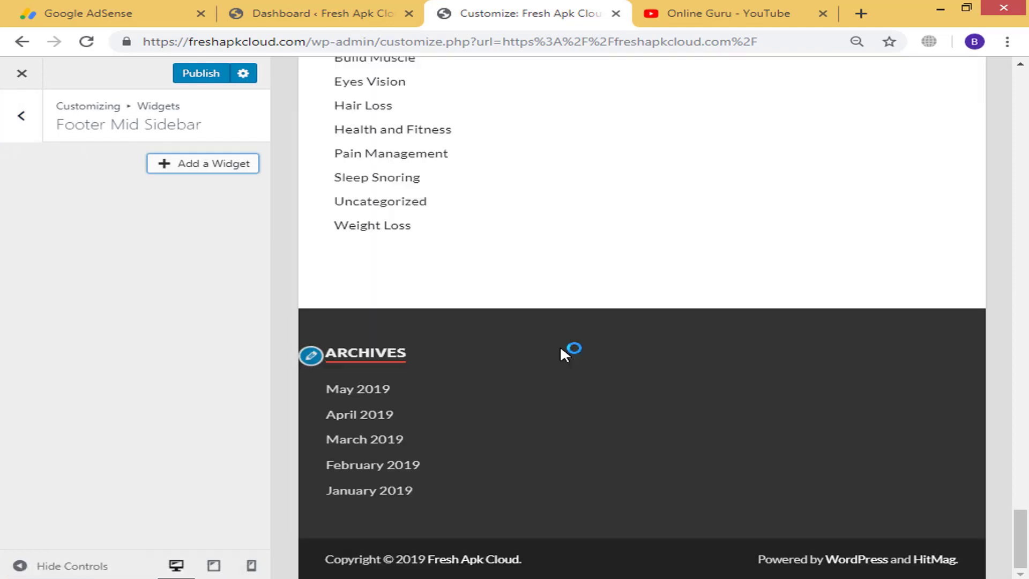
left_click(309, 356)
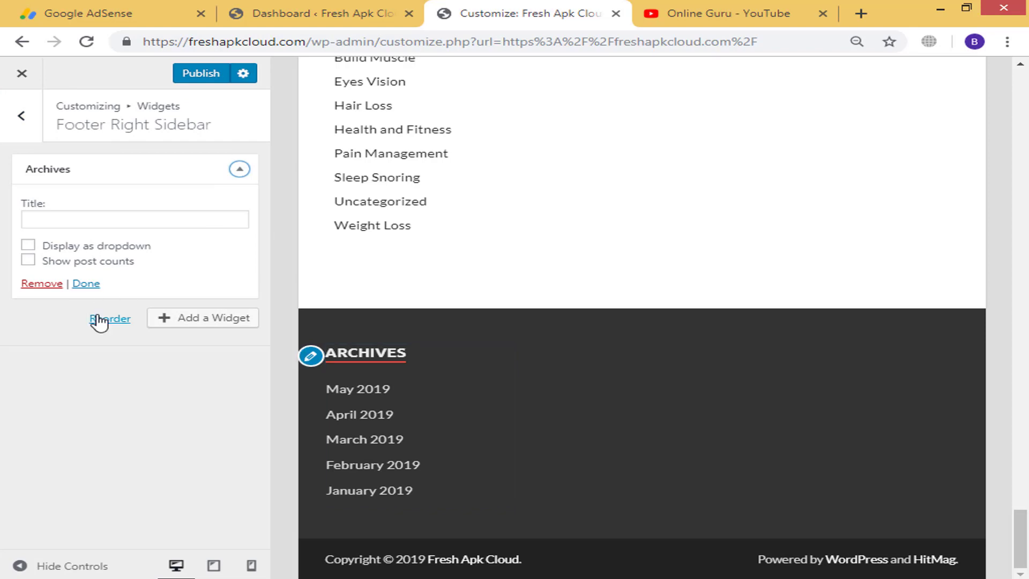
left_click(41, 285)
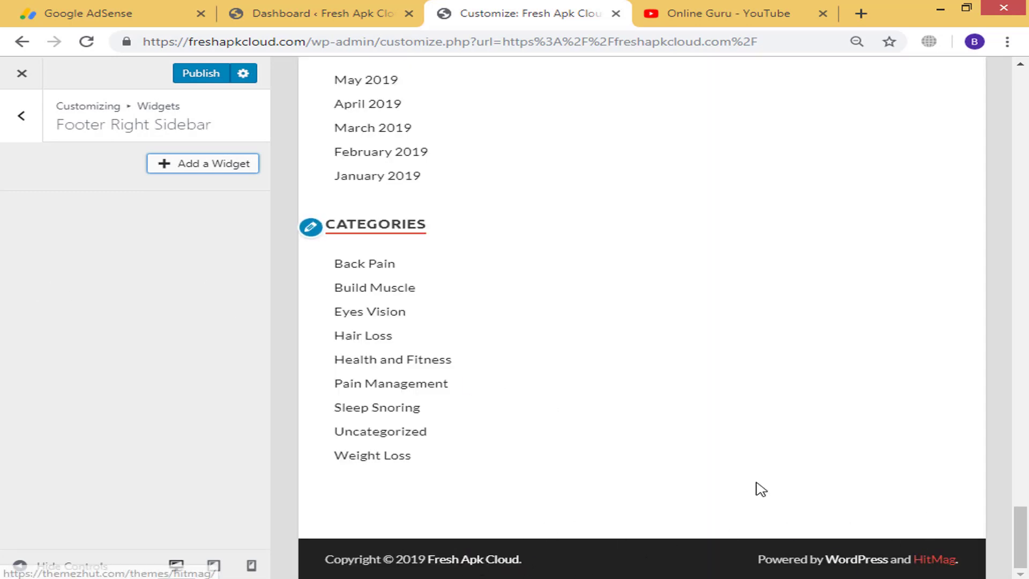
Add a Recent Posts widget to the empty Footer Left Sidebar
left_click(29, 119)
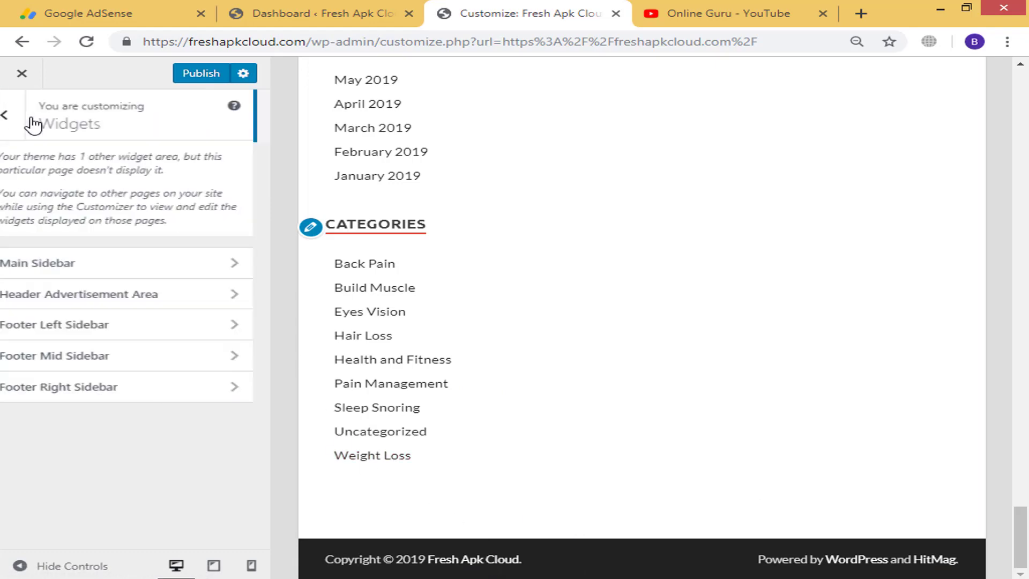
left_click(29, 118)
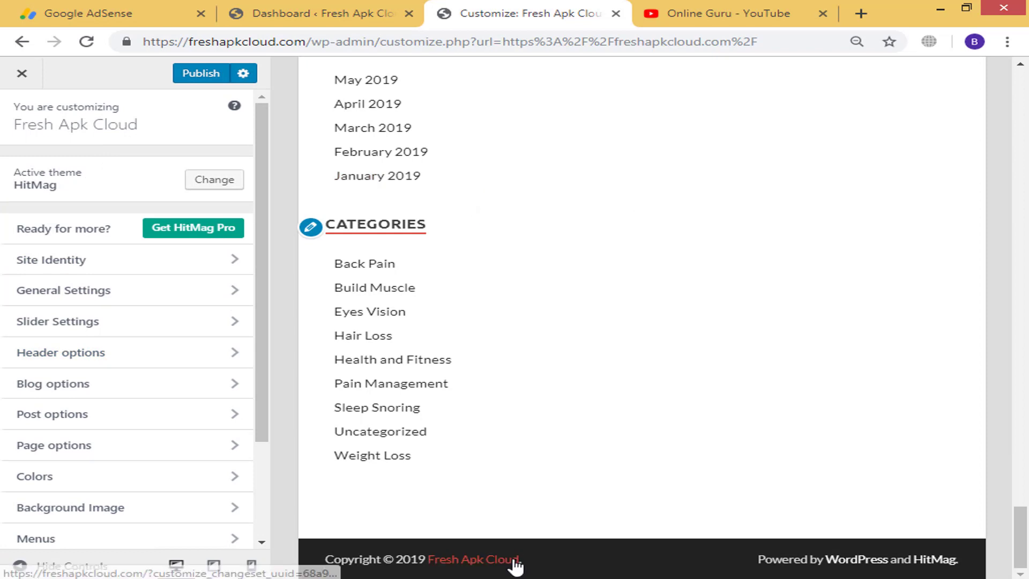
scroll(134, 421, "down", 1)
scroll(134, 421, "down", 2)
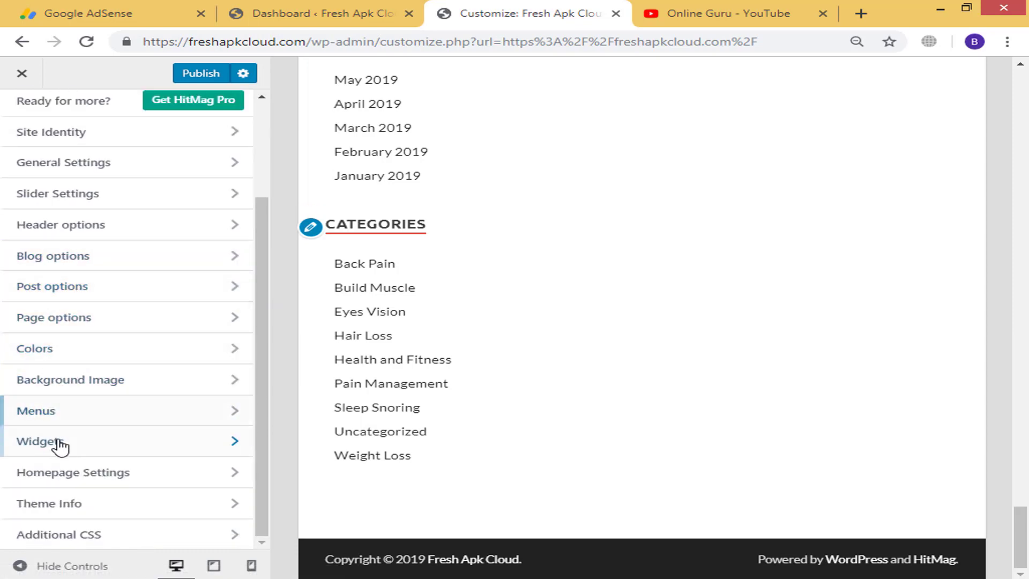
left_click(85, 449)
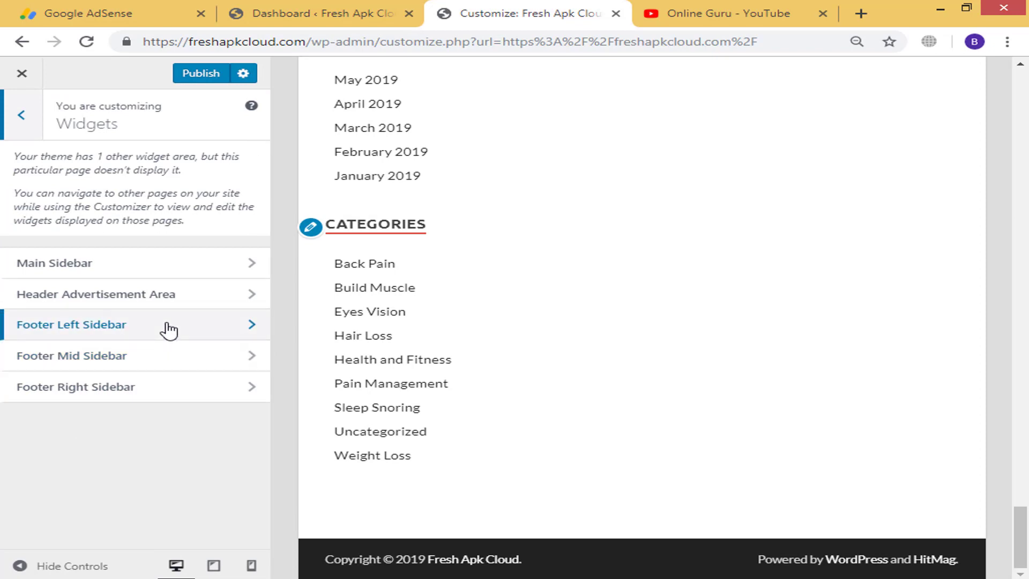
left_click(59, 325)
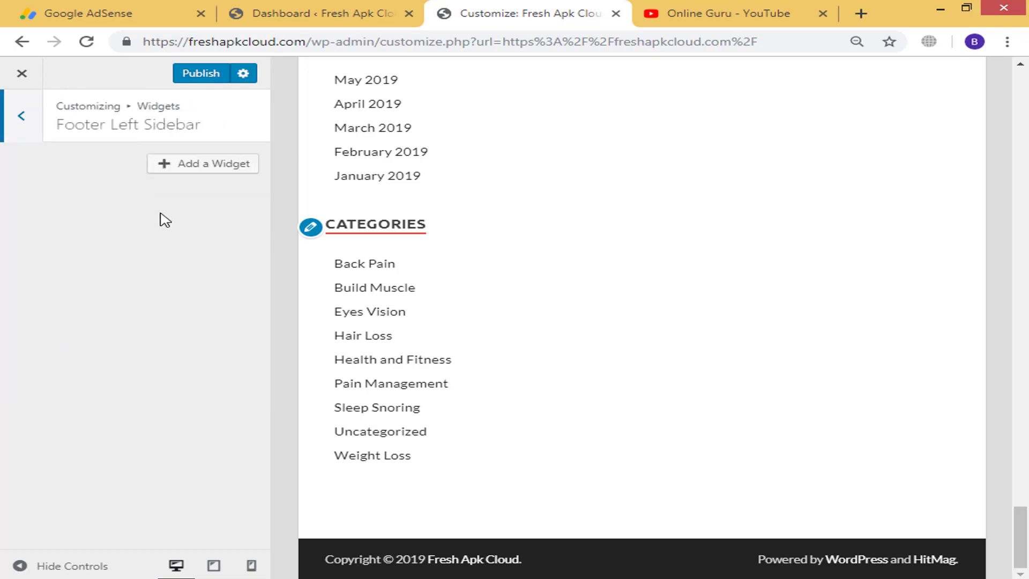
left_click(212, 165)
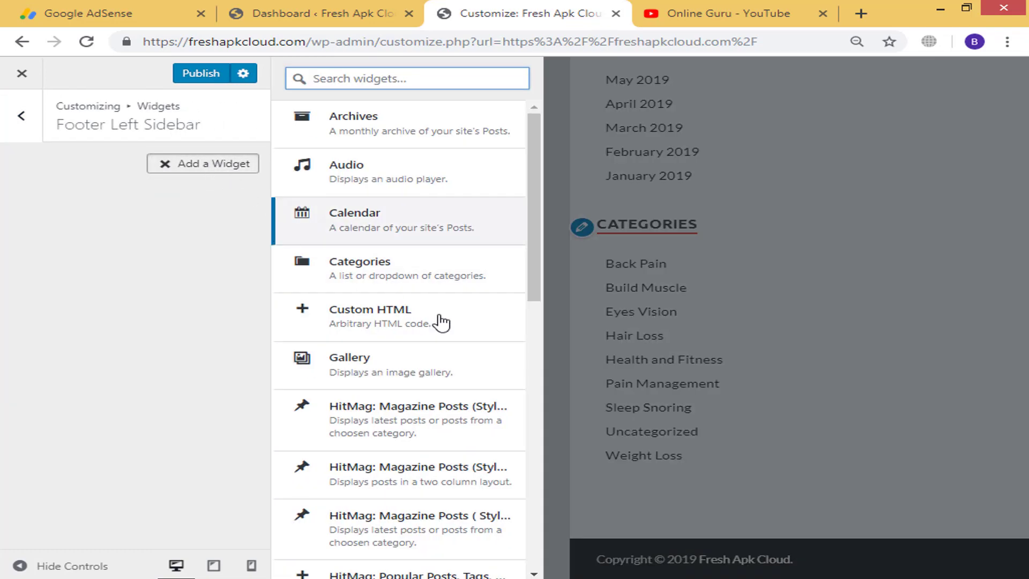
scroll(441, 322, "down", 7)
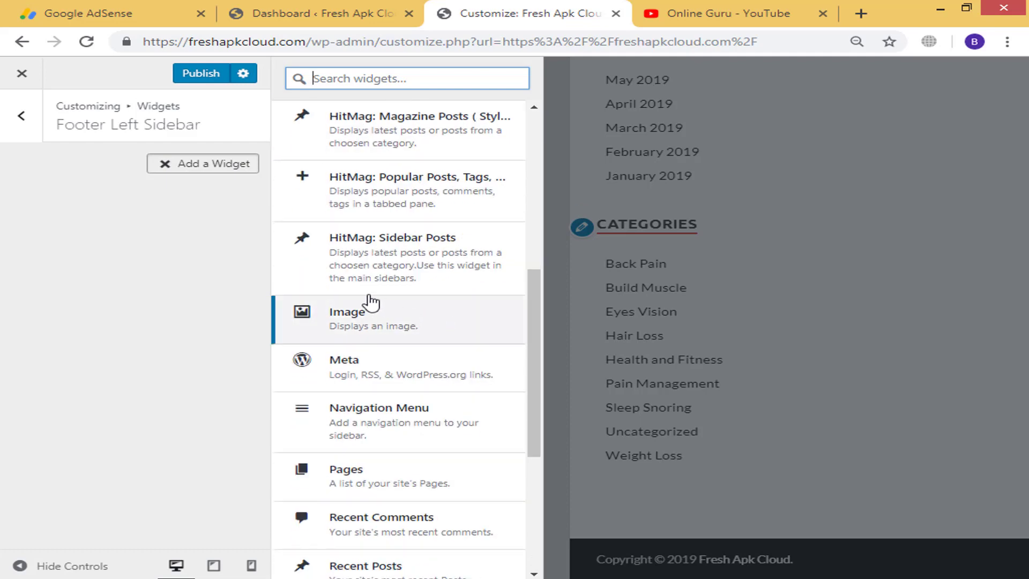
scroll(411, 203, "down", 3)
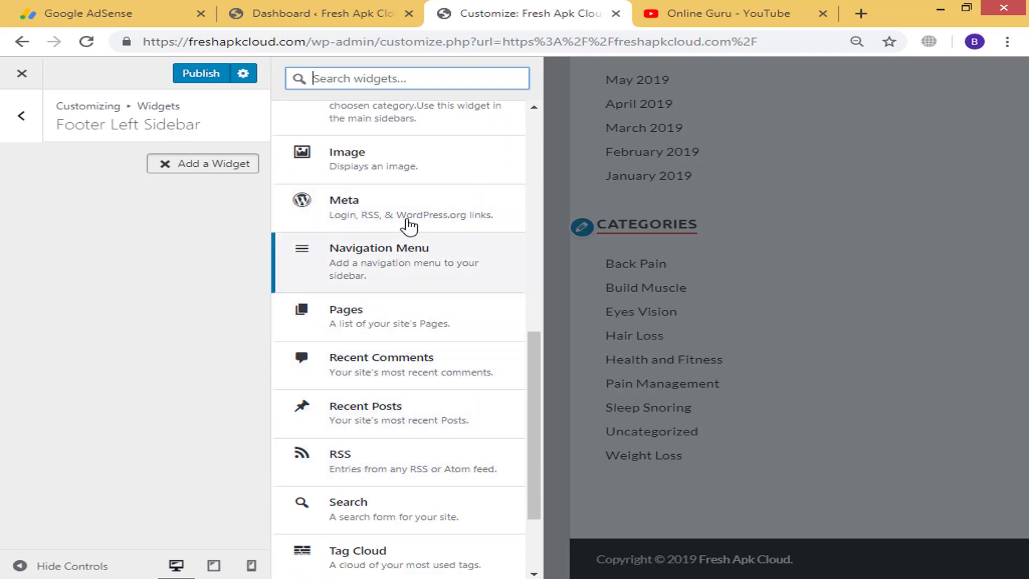
left_click(400, 415)
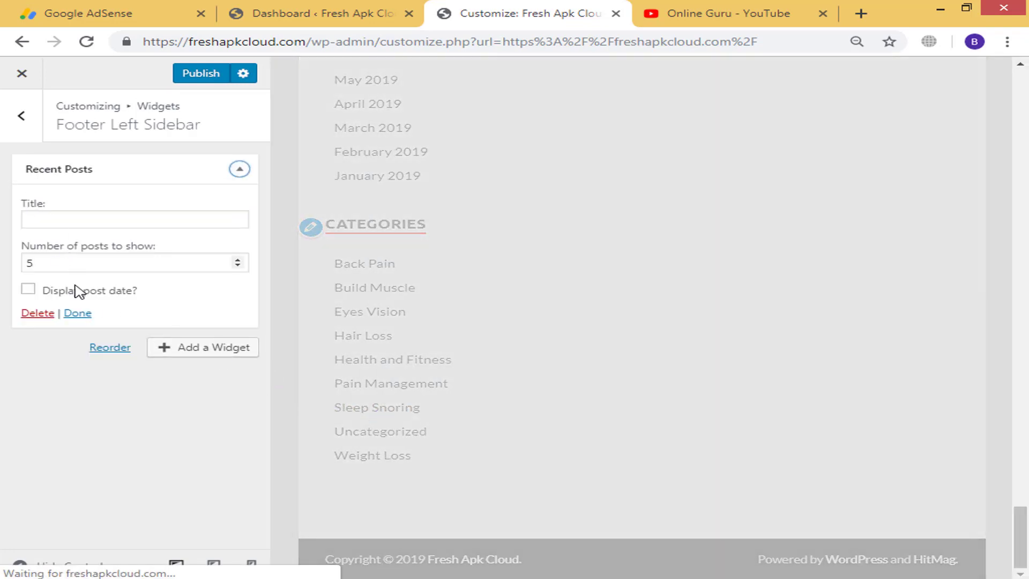
Set the Footer Left Sidebar's Recent Posts widget to show 4 posts with their dates, and check it in the preview
left_click(40, 263)
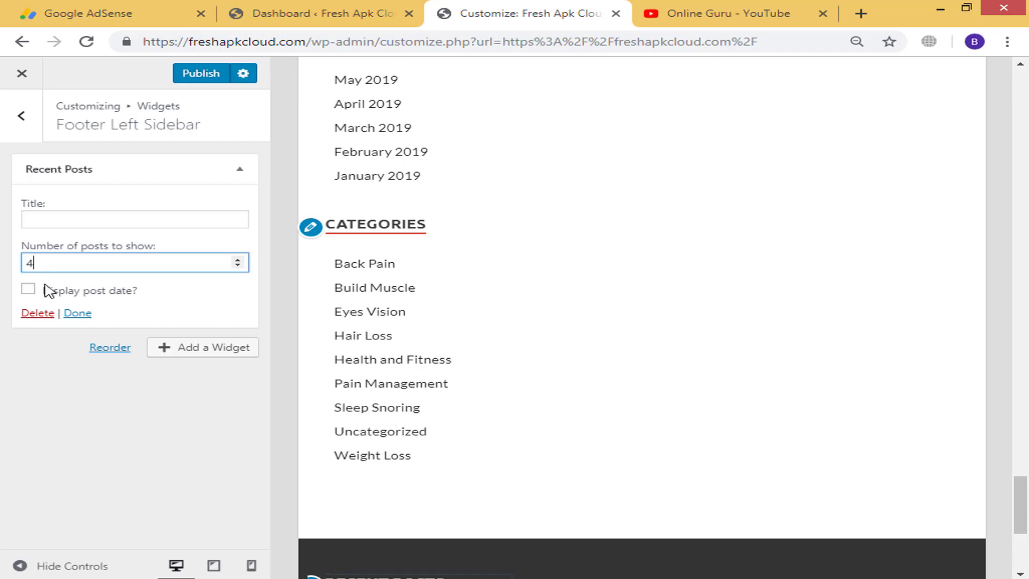
left_click(28, 290)
left_click(77, 313)
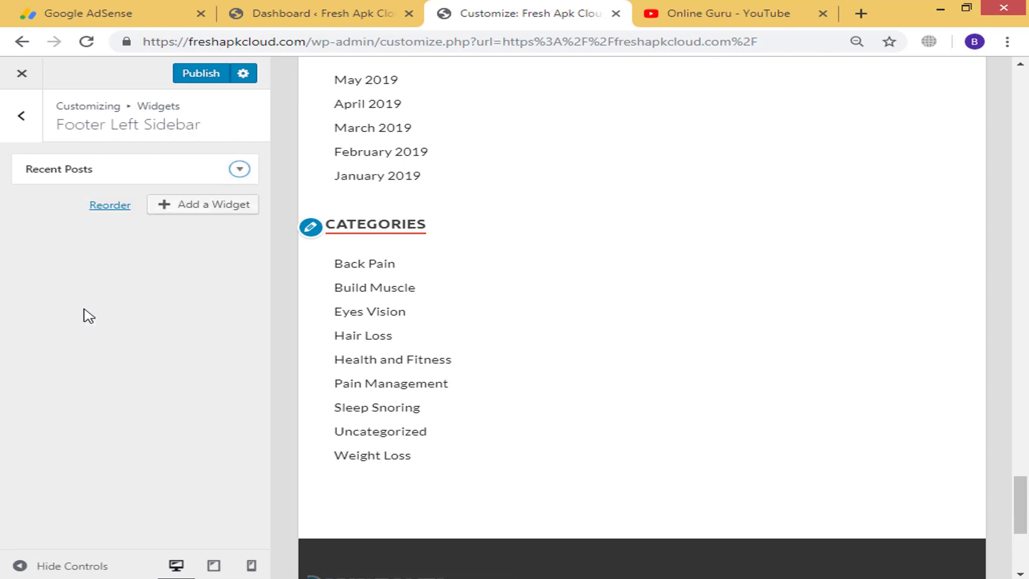
scroll(530, 385, "down", 6)
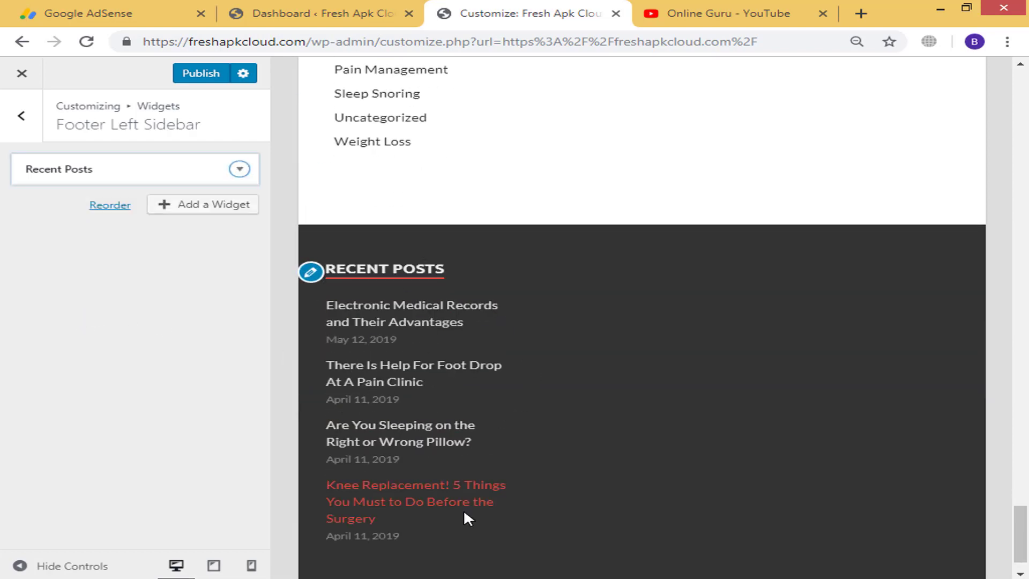
Add an untitled Recent Posts widget to the Footer Mid Sidebar, showing 5 posts with the post date displayed
left_click(21, 116)
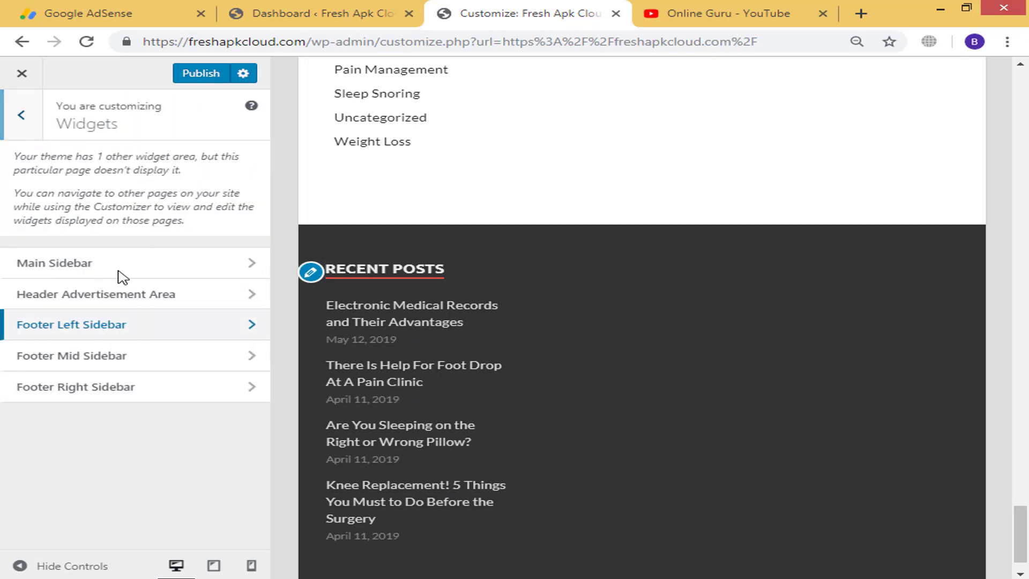
left_click(122, 362)
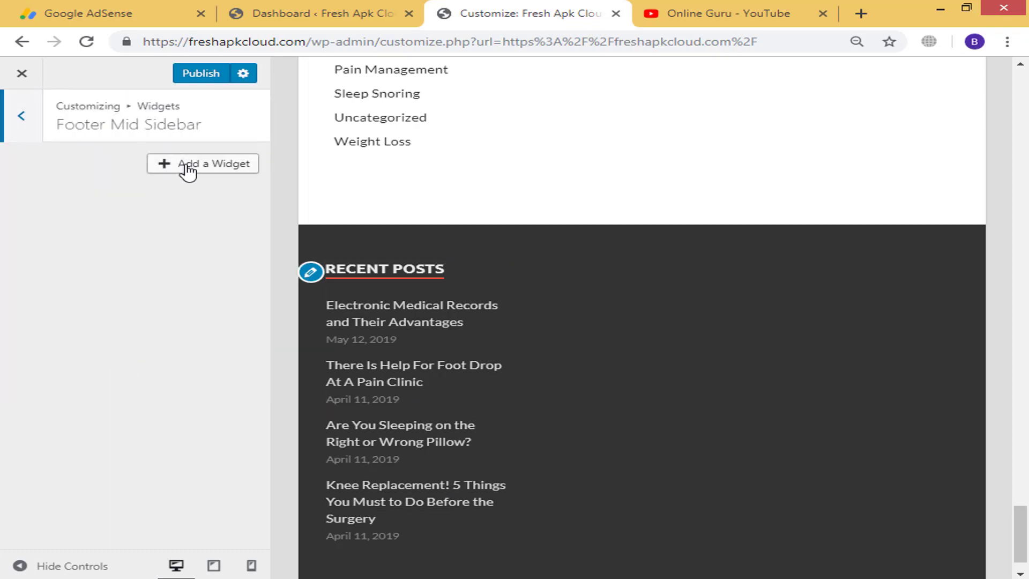
left_click(188, 170)
scroll(429, 354, "down", 2)
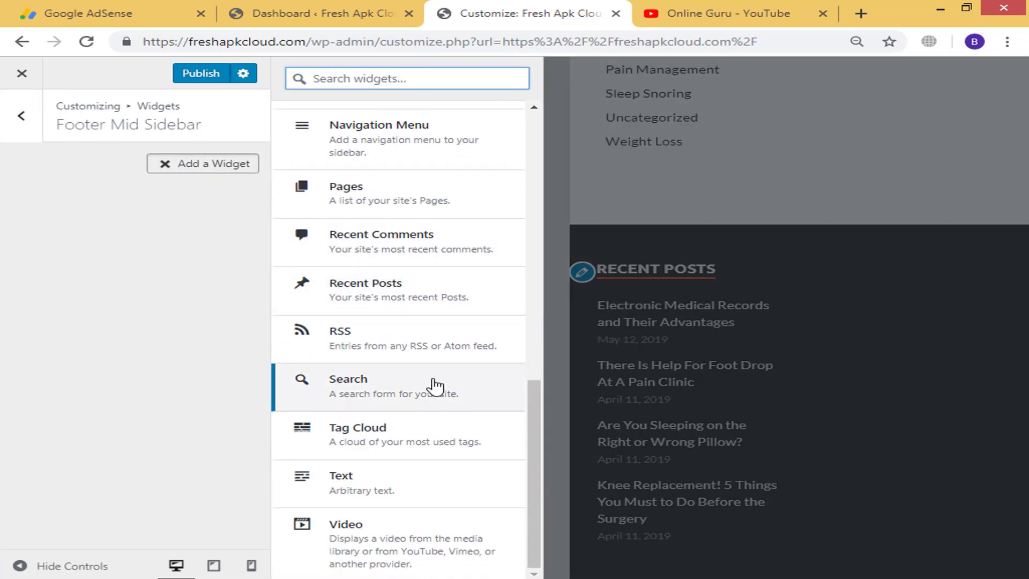
scroll(431, 438, "up", 8)
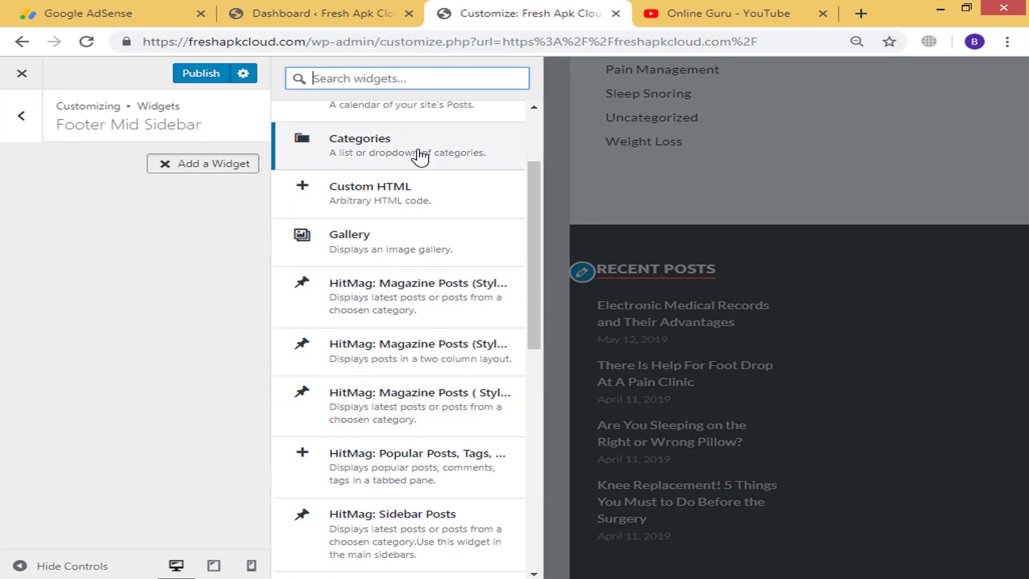
scroll(394, 386, "up", 2)
scroll(396, 389, "down", 10)
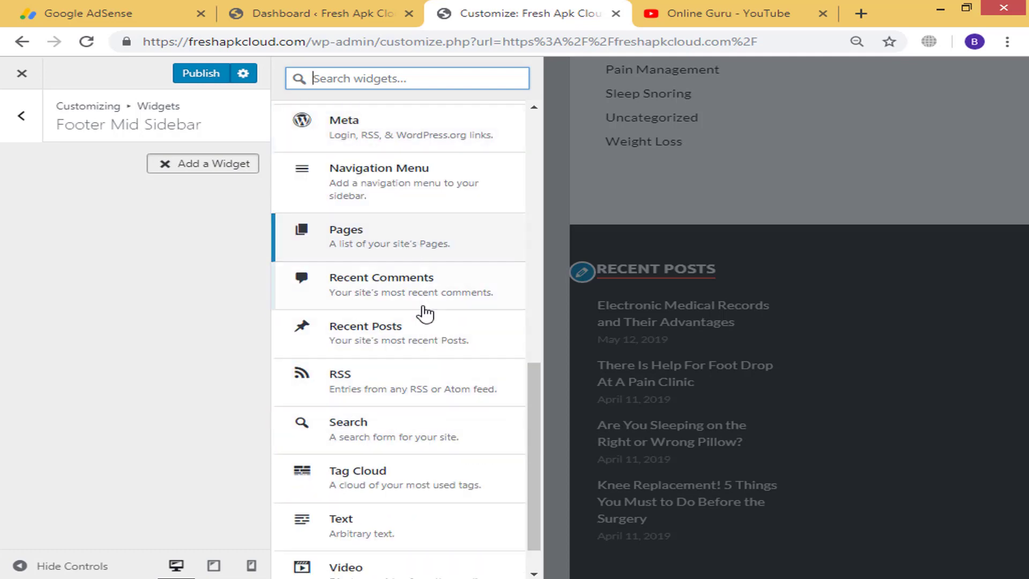
left_click(404, 339)
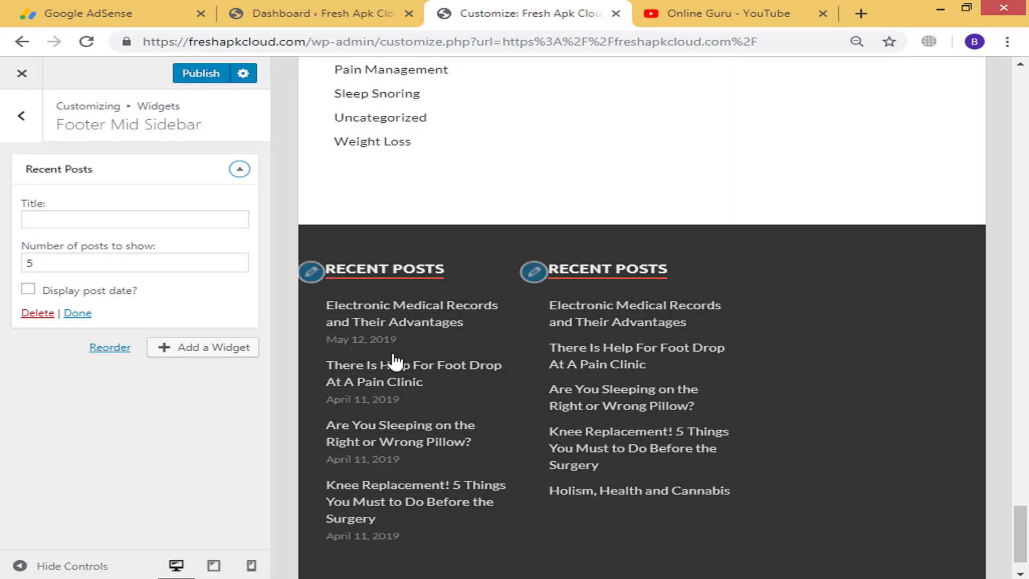
left_click(122, 264)
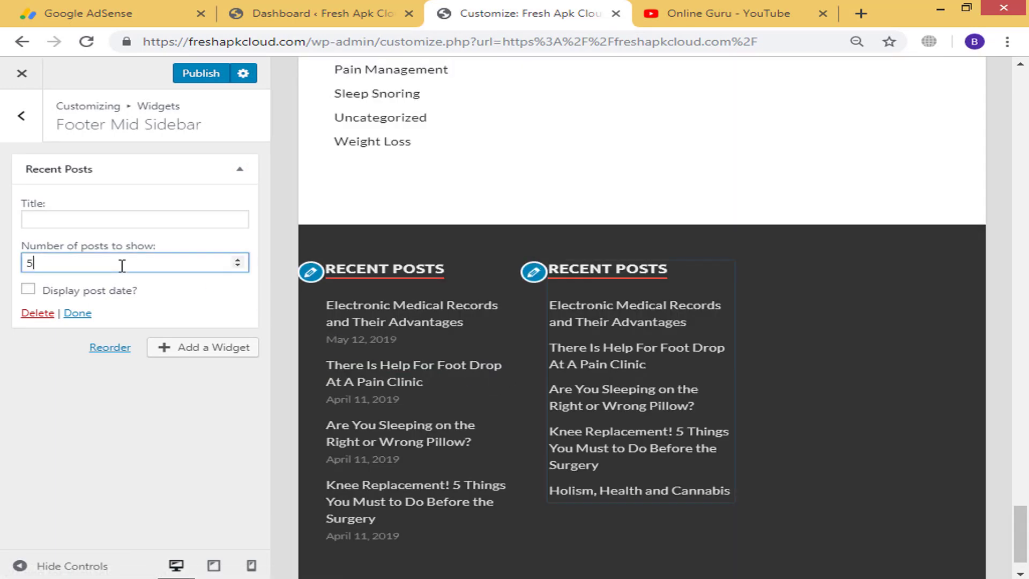
left_click(61, 293)
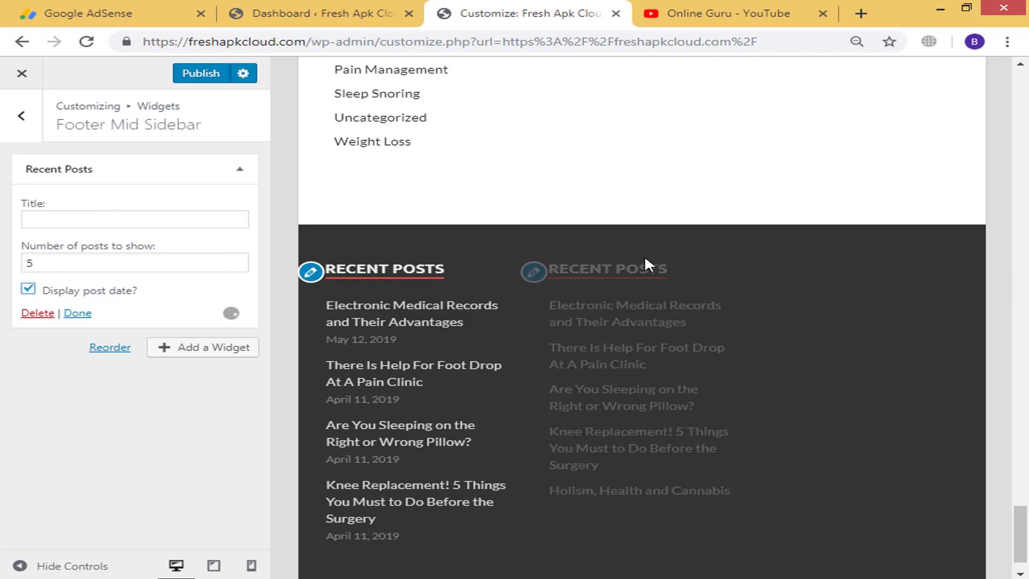
Title the Footer Mid Sidebar's Recent Posts widget "Popular Posts" and close its settings
left_click(147, 224)
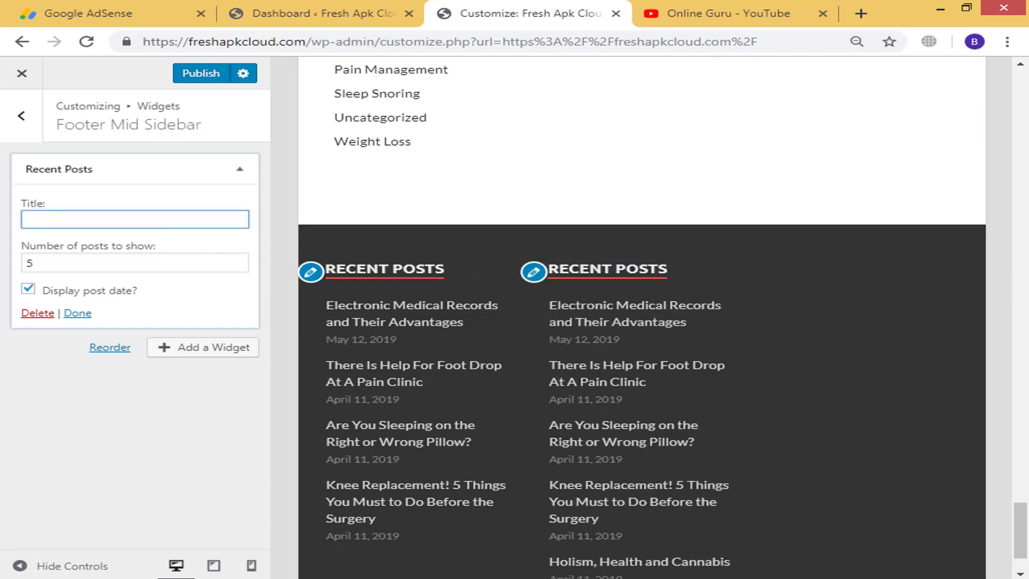
type("R")
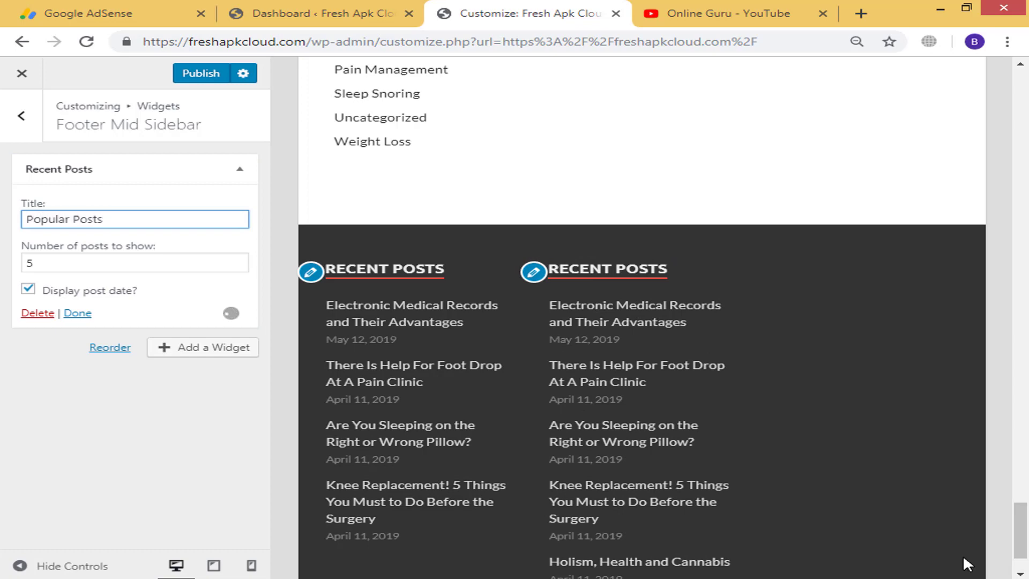
left_click(84, 316)
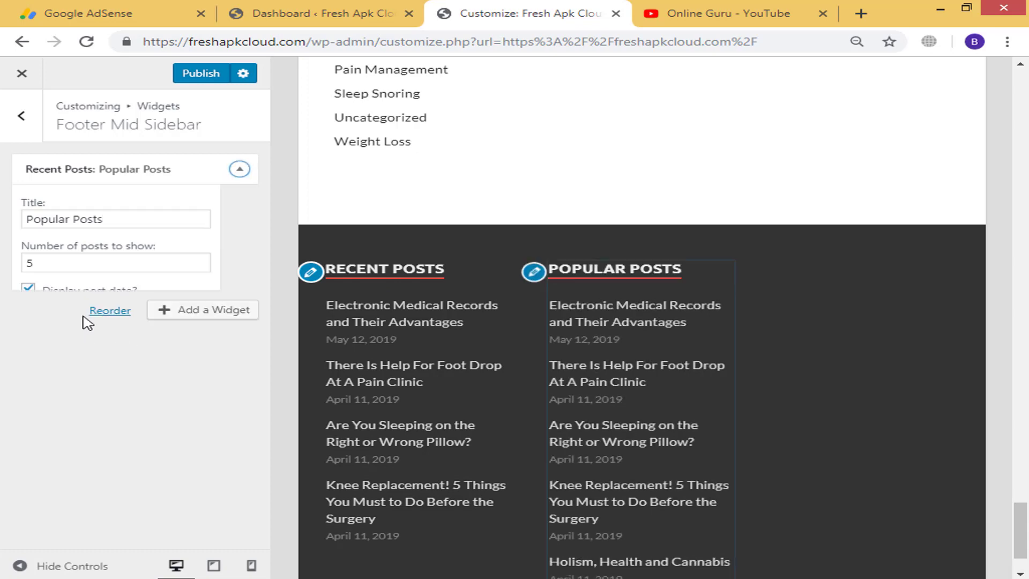
Add an untitled Pages widget sorted by page title to the Footer Right Sidebar and publish the widget changes
left_click(21, 119)
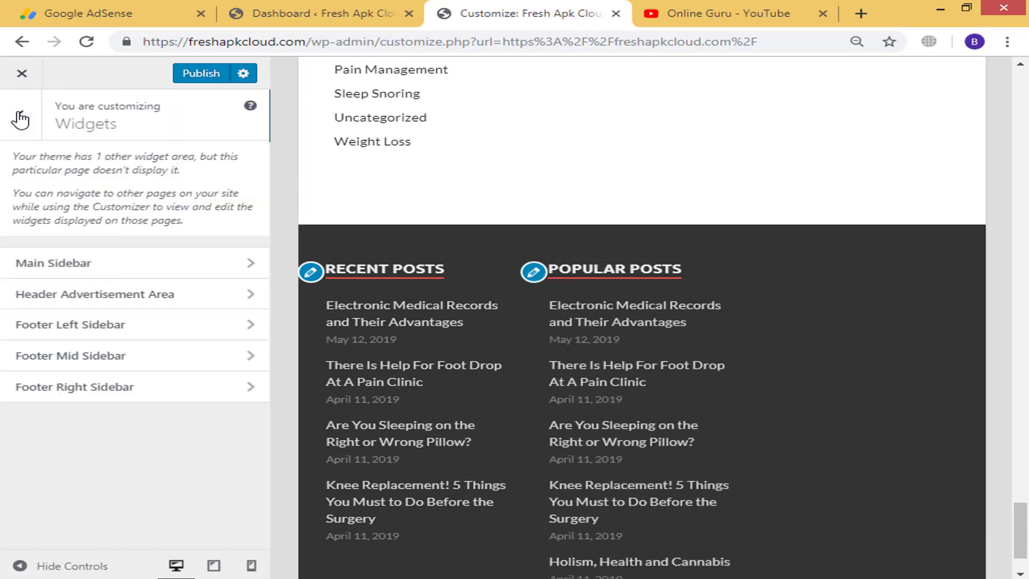
left_click(97, 390)
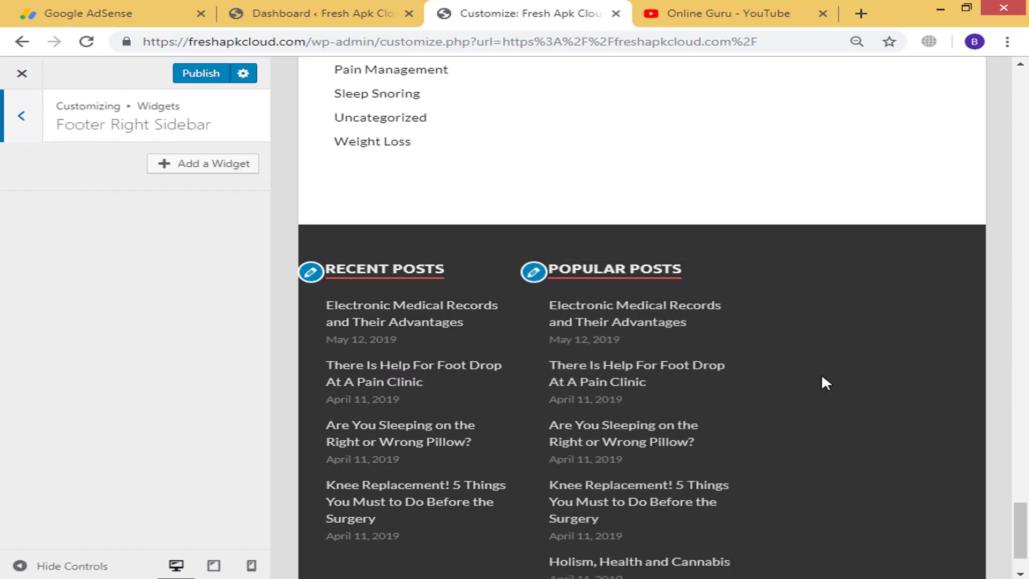
left_click(211, 170)
left_click(379, 248)
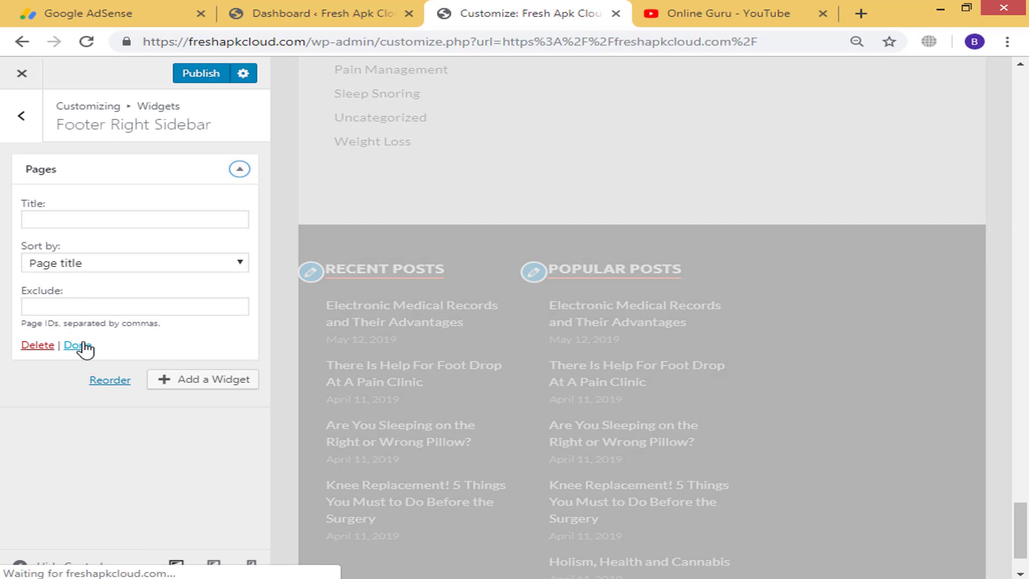
left_click(78, 346)
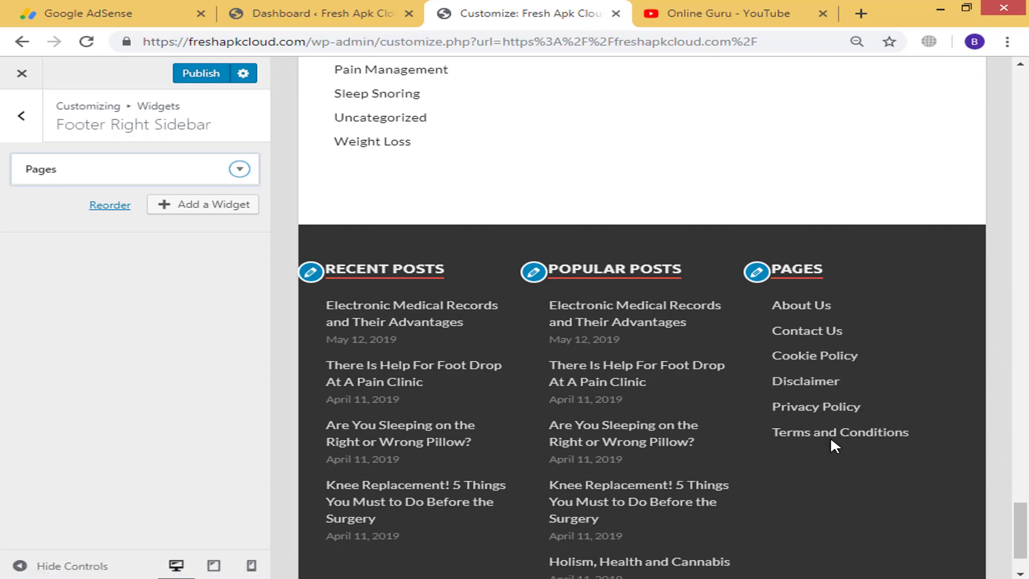
left_click(202, 75)
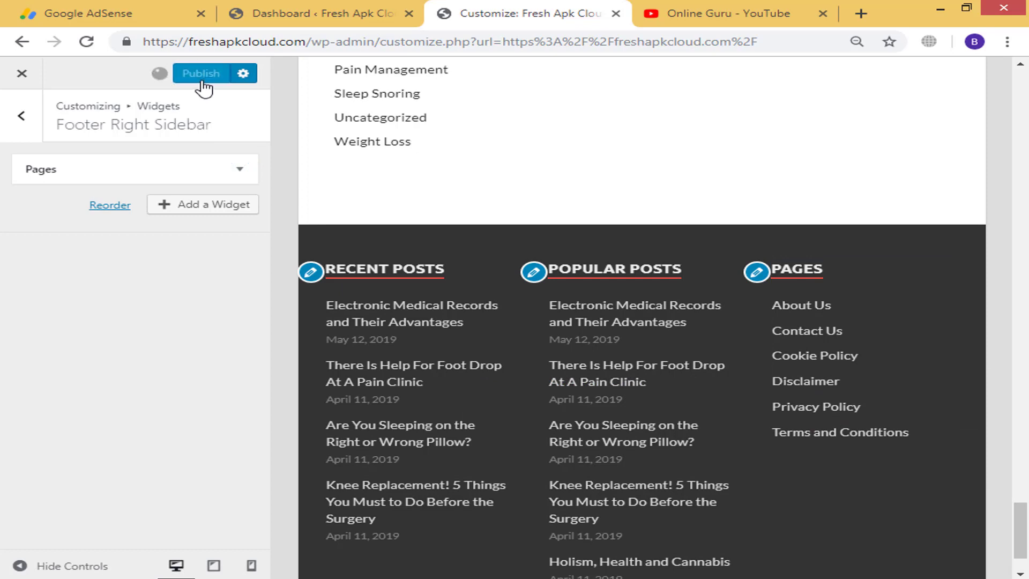
scroll(573, 244, "up", 9)
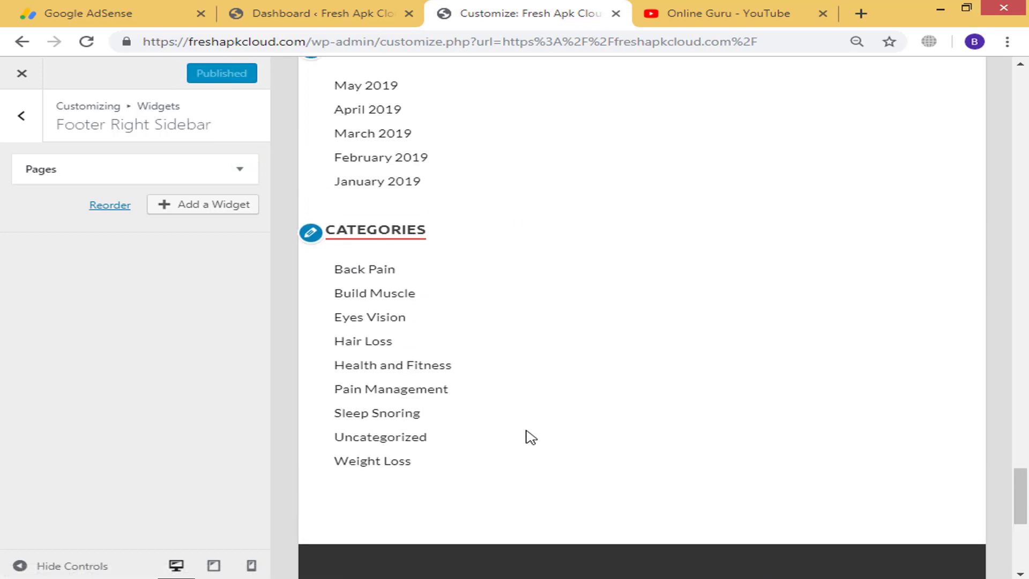
scroll(636, 215, "up", 7)
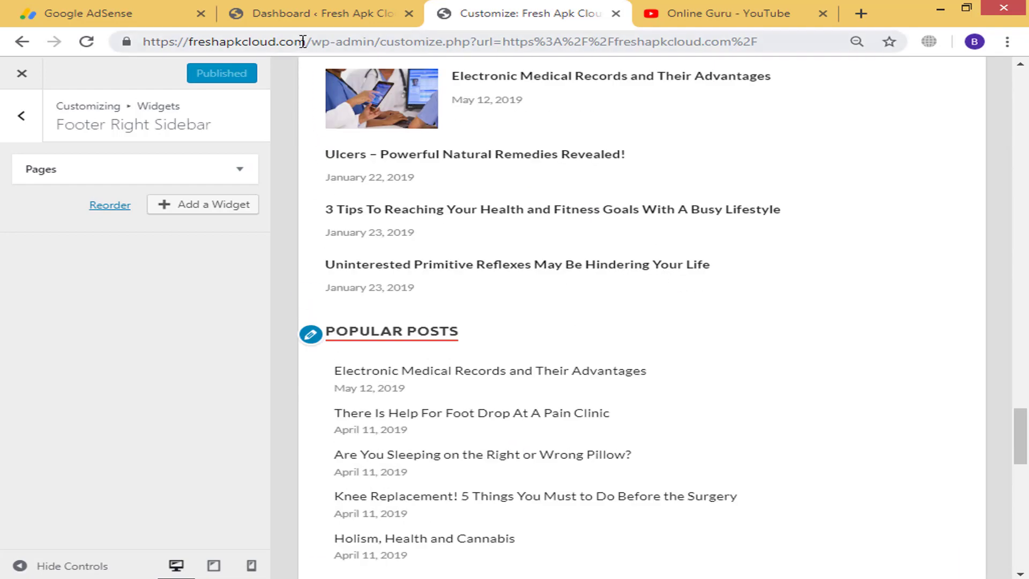
left_click_drag(303, 41, 134, 42)
key("ctrl+c")
double_click(849, 17)
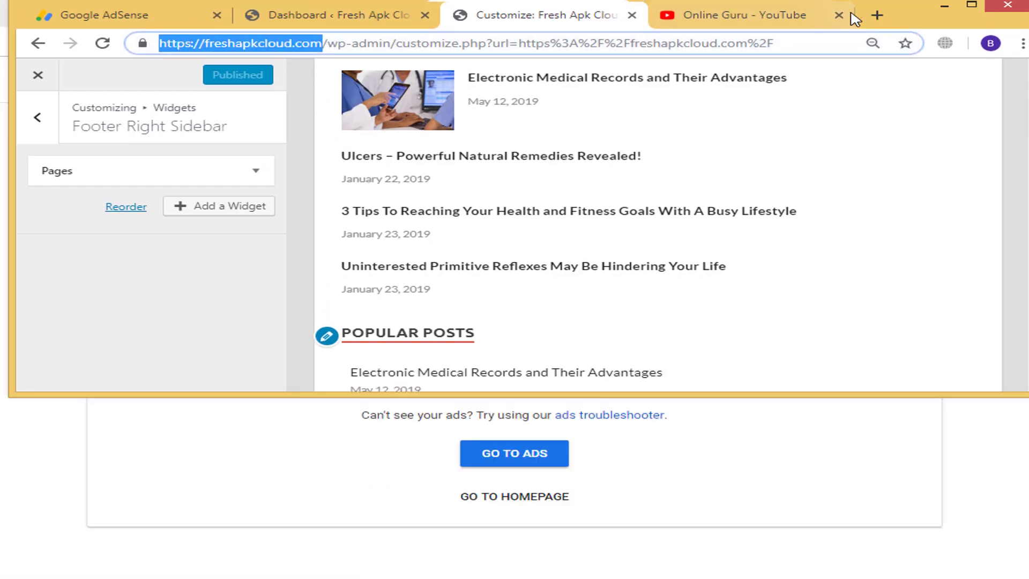
left_click(878, 15)
double_click(903, 21)
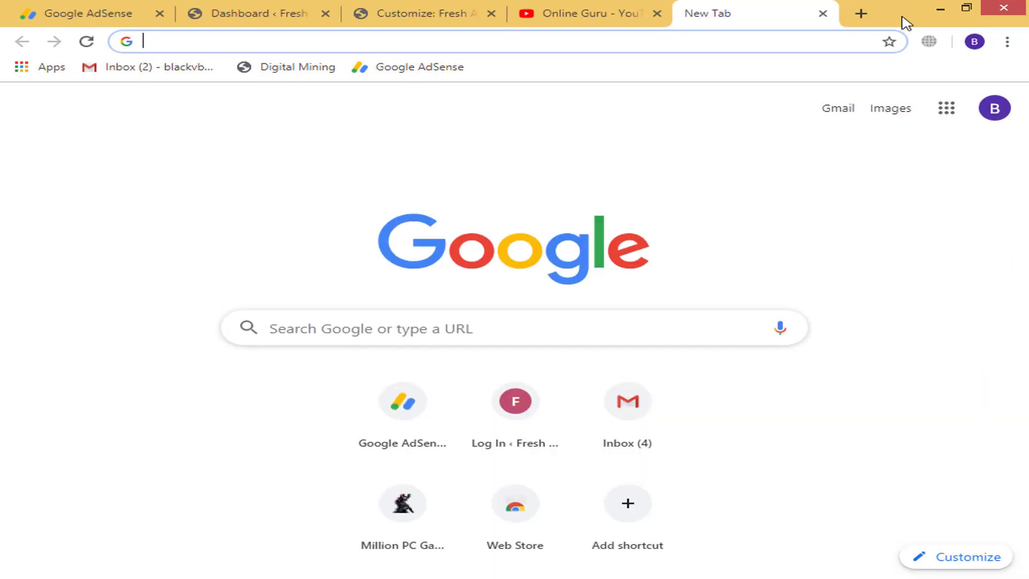
key("ctrl+v")
key("Return")
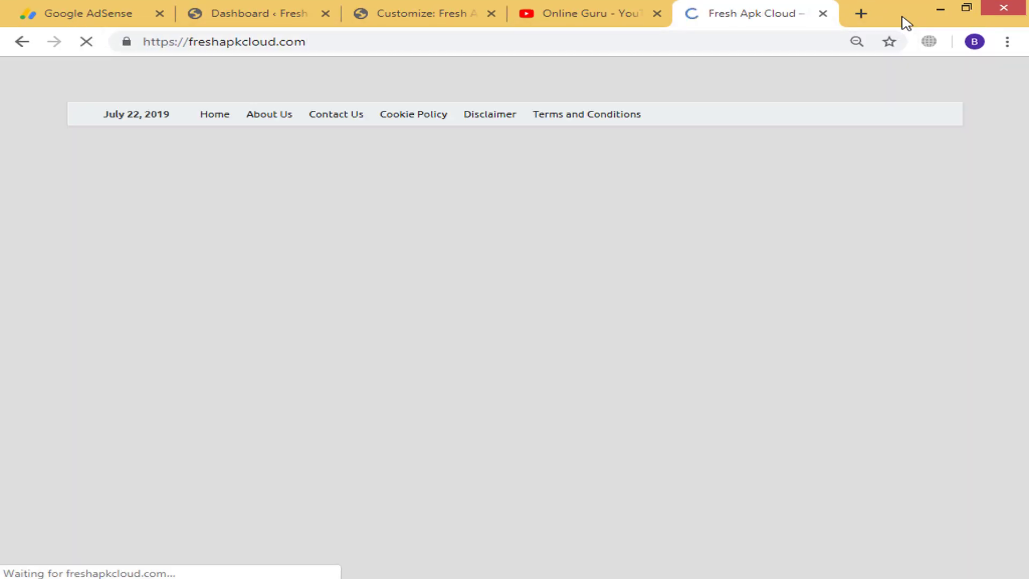
scroll(836, 177, "down", 10)
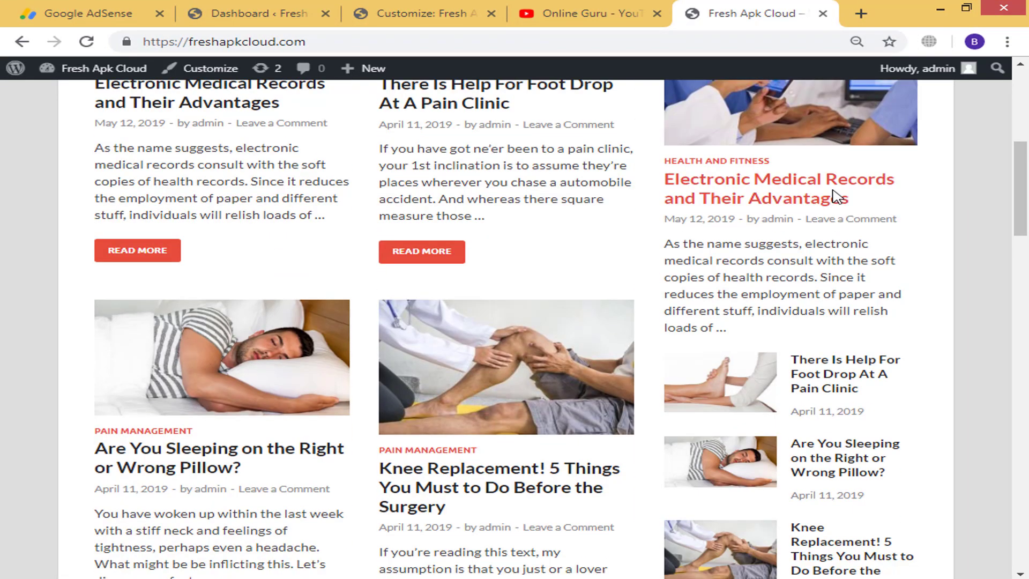
scroll(833, 195, "up", 6)
scroll(834, 195, "down", 14)
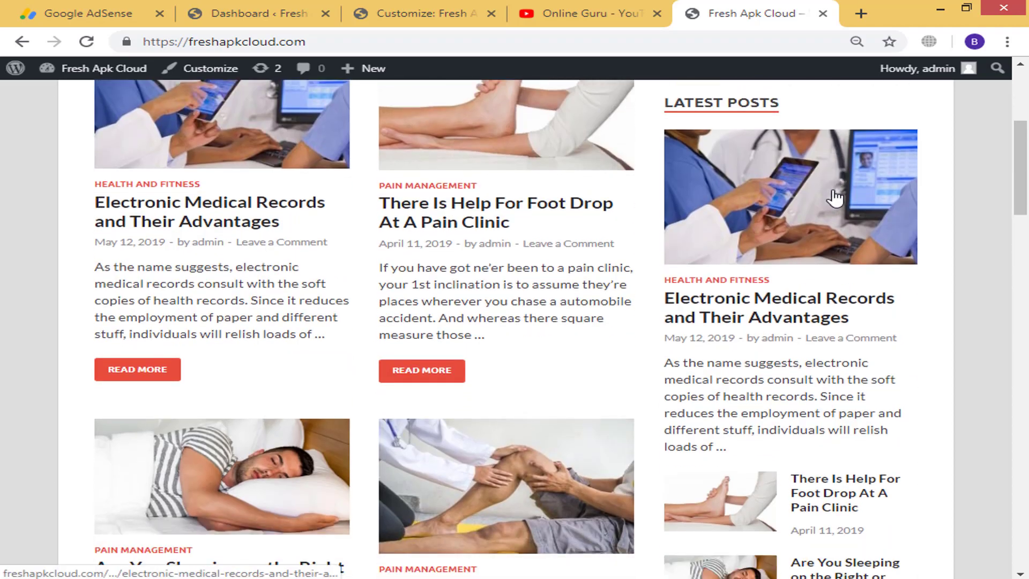
scroll(833, 197, "down", 12)
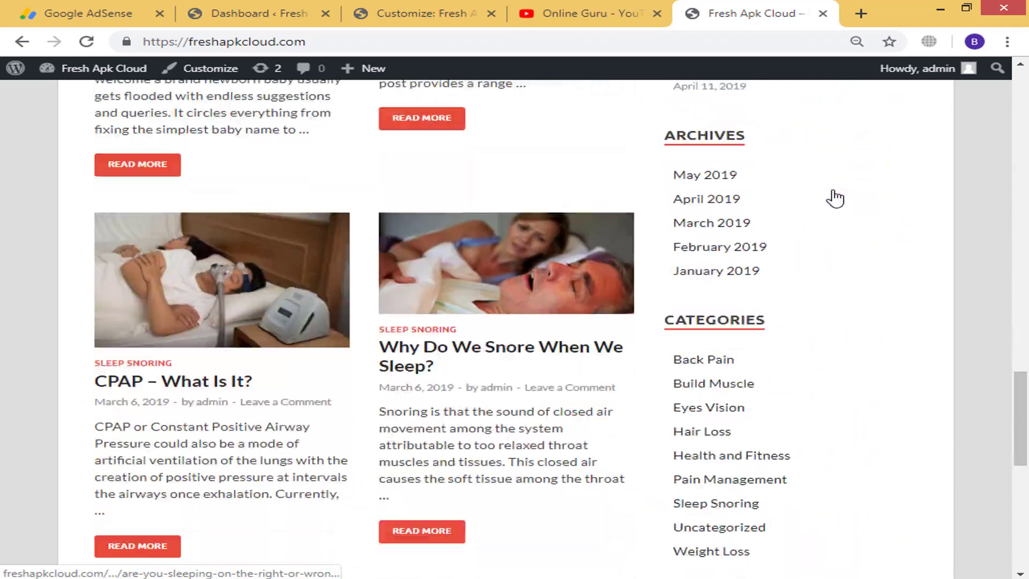
scroll(837, 197, "down", 6)
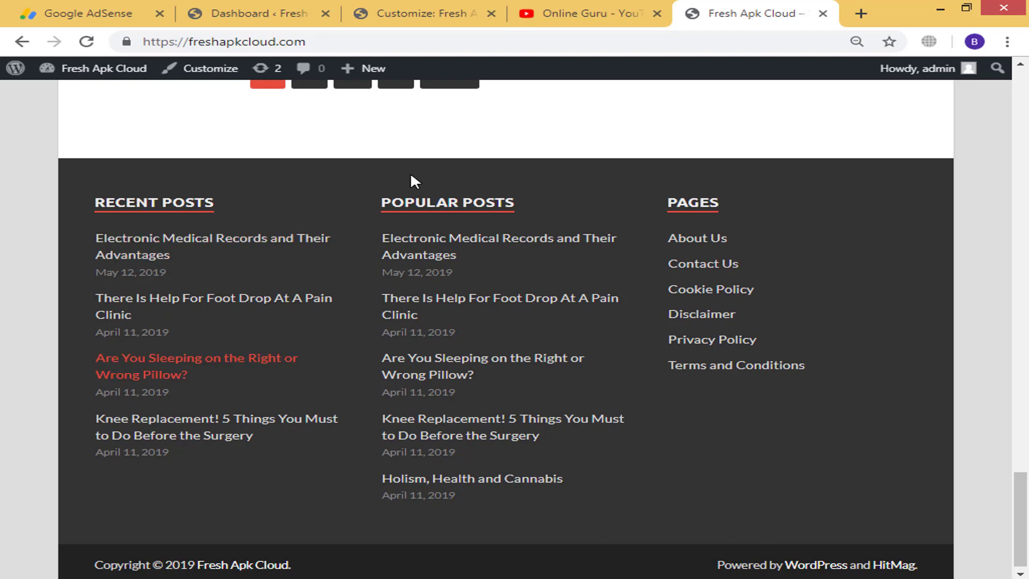
Back in the Customizer, set the footer's Popular Posts widget to show 4 posts and publish the change
left_click(208, 79)
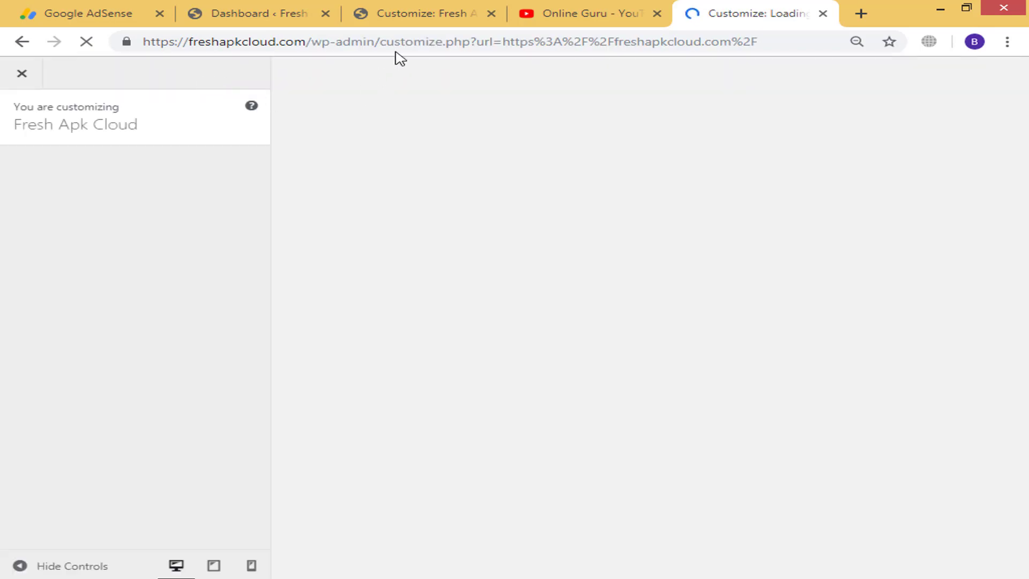
left_click(426, 5)
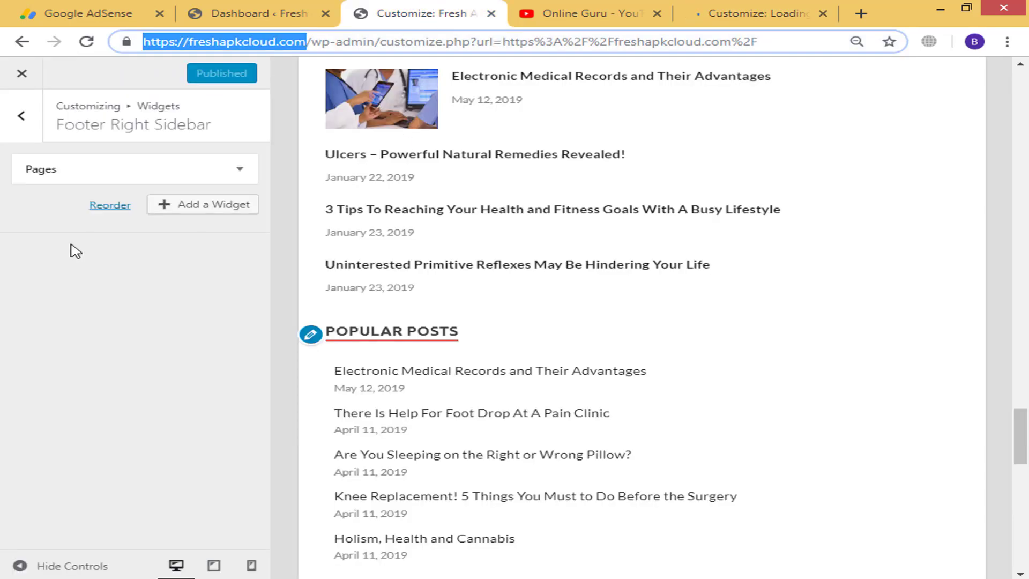
scroll(413, 462, "down", 10)
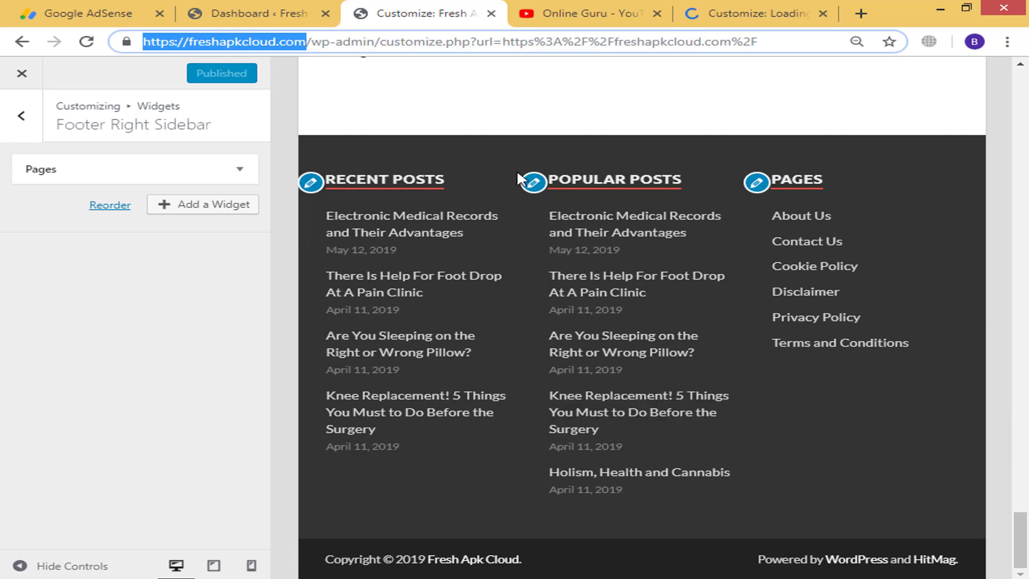
left_click(533, 182)
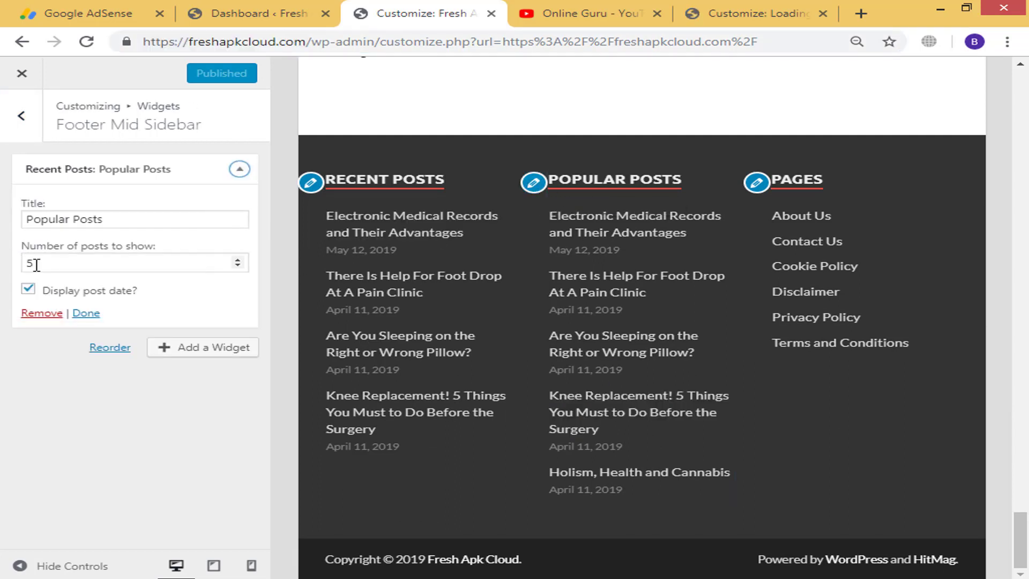
left_click(36, 265)
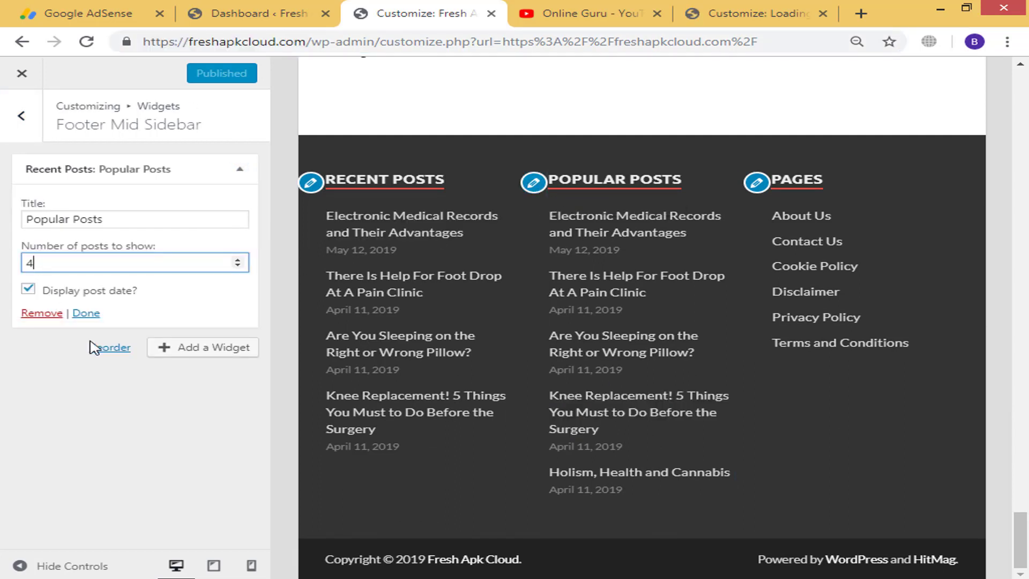
left_click(97, 313)
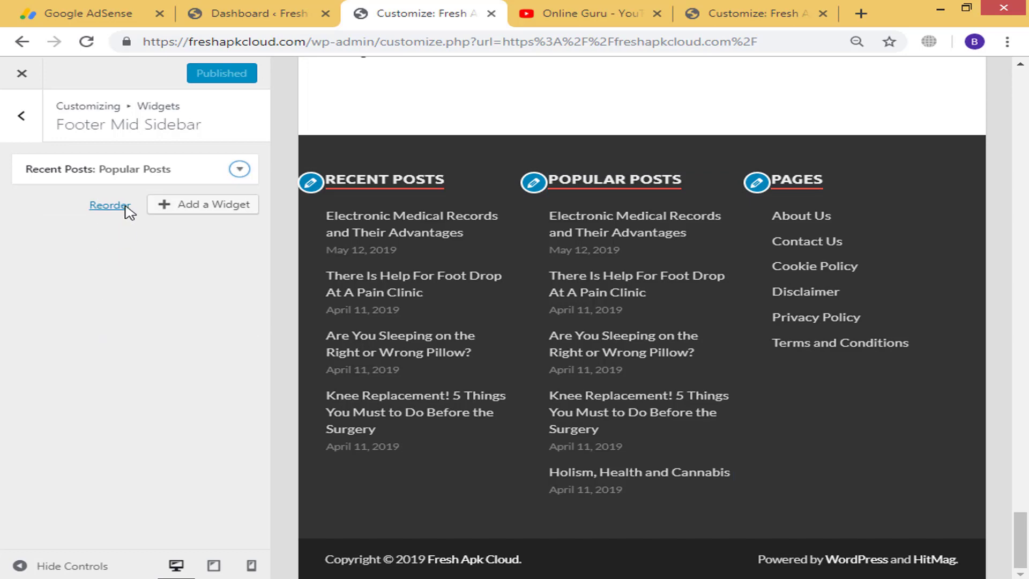
left_click(209, 73)
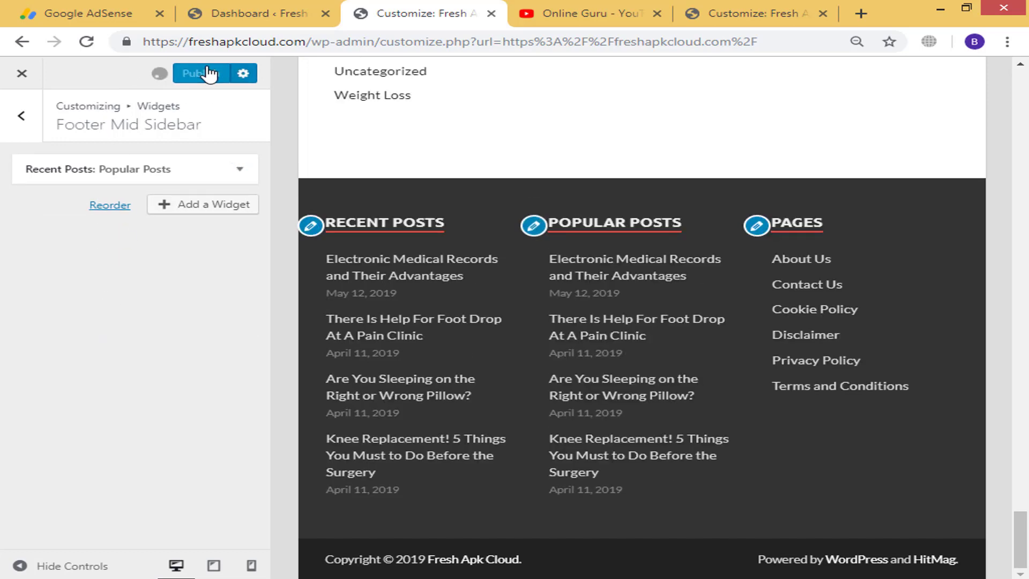
Return to the live homepage in its own tab and examine the top page links and the main category menu
left_click(713, 12)
left_click(21, 42)
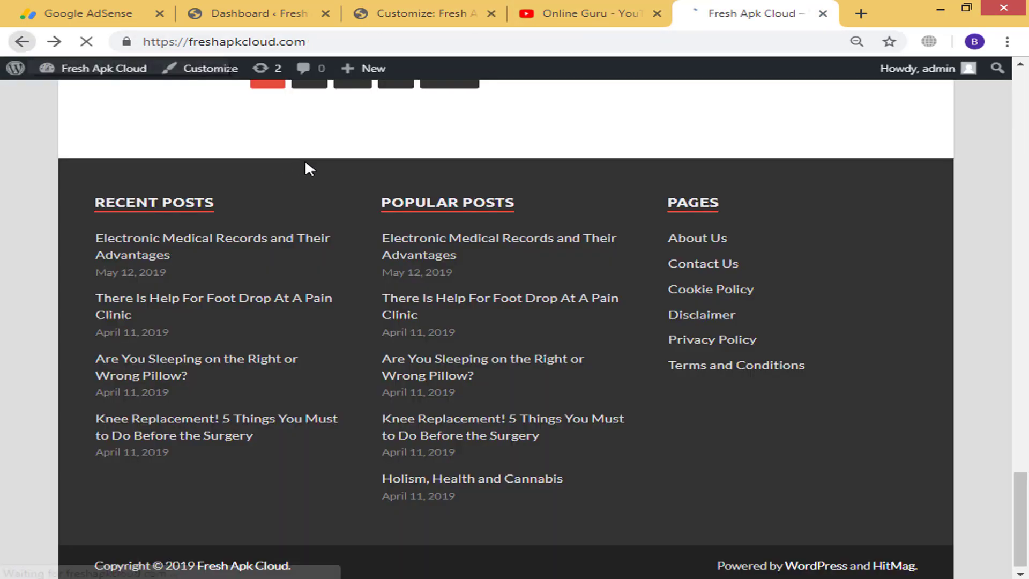
scroll(402, 311, "up", 10)
scroll(420, 321, "up", 5)
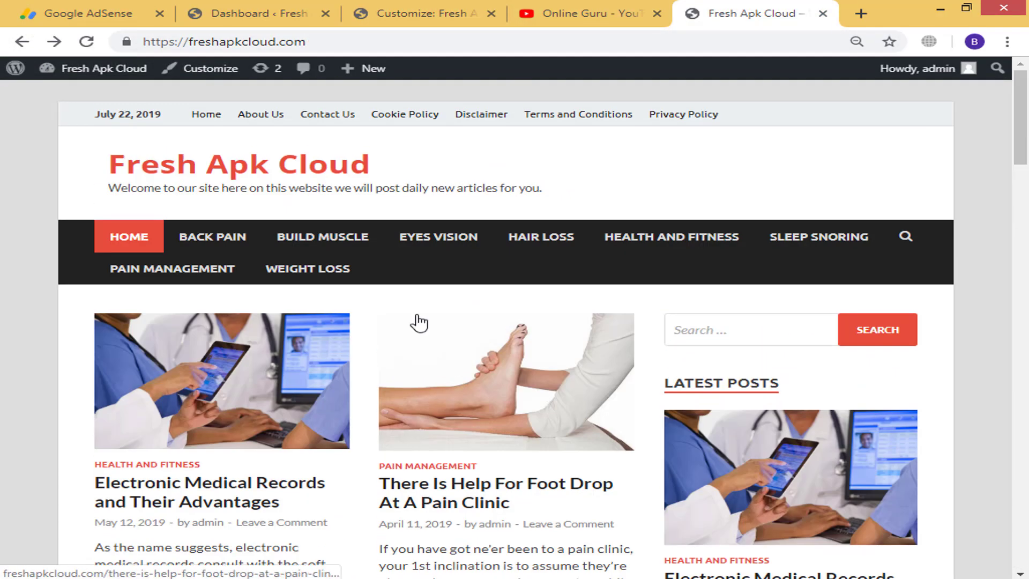
left_click_drag(108, 236, 168, 232)
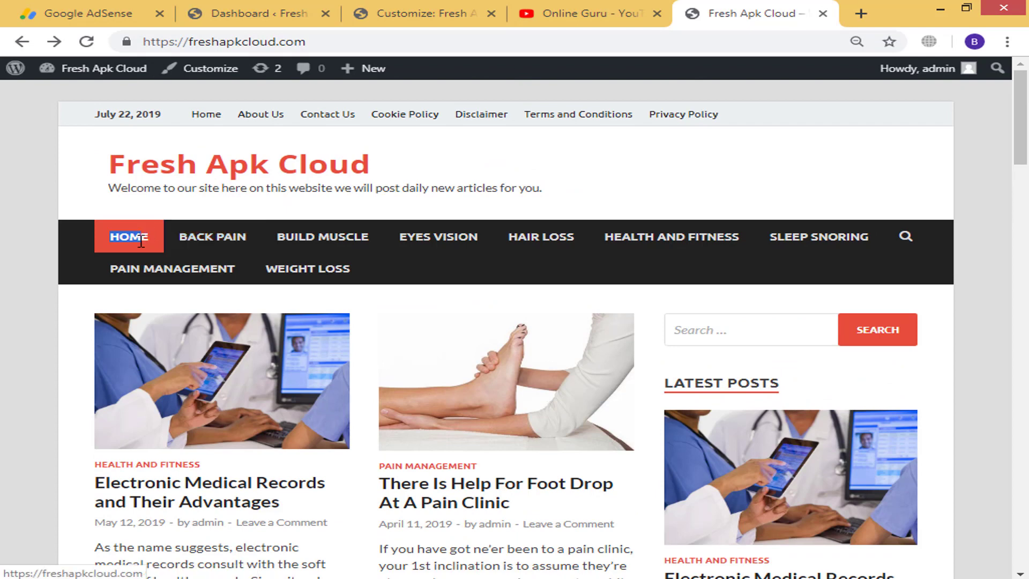
left_click(797, 122)
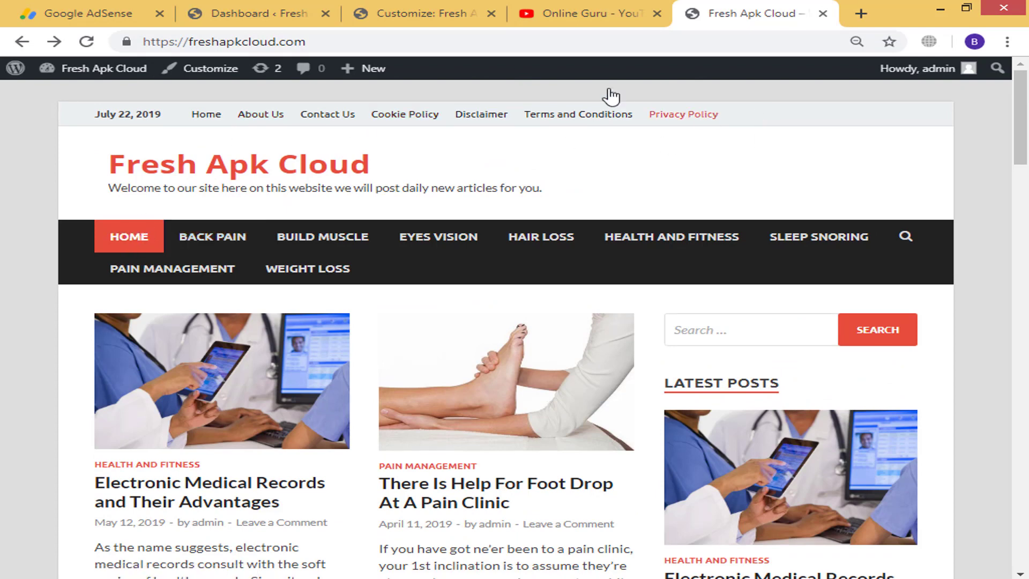
Switch to the WordPress dashboard tab and open the Menus management page
left_click(283, 8)
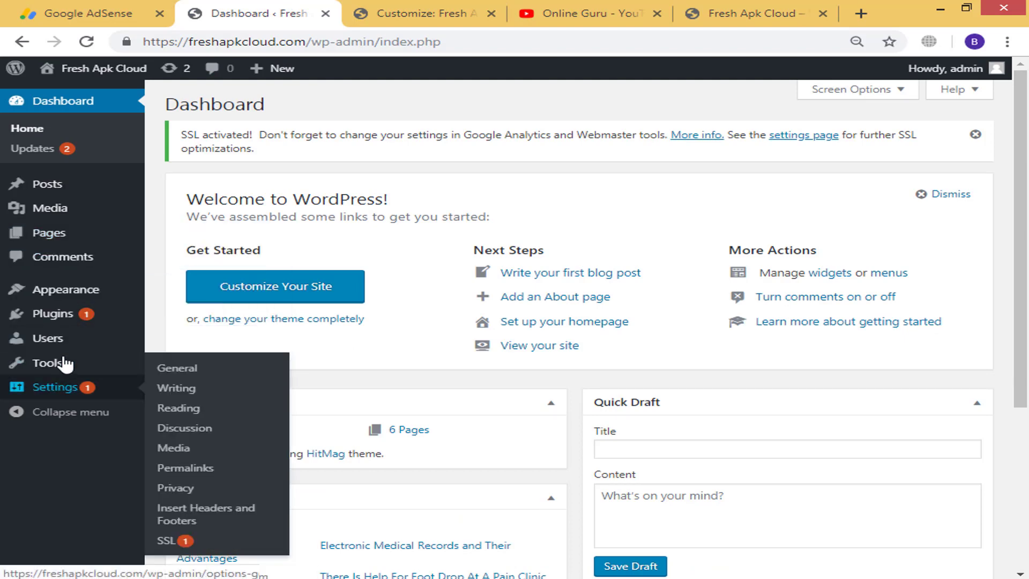
mouse_move(65, 364)
mouse_move(65, 322)
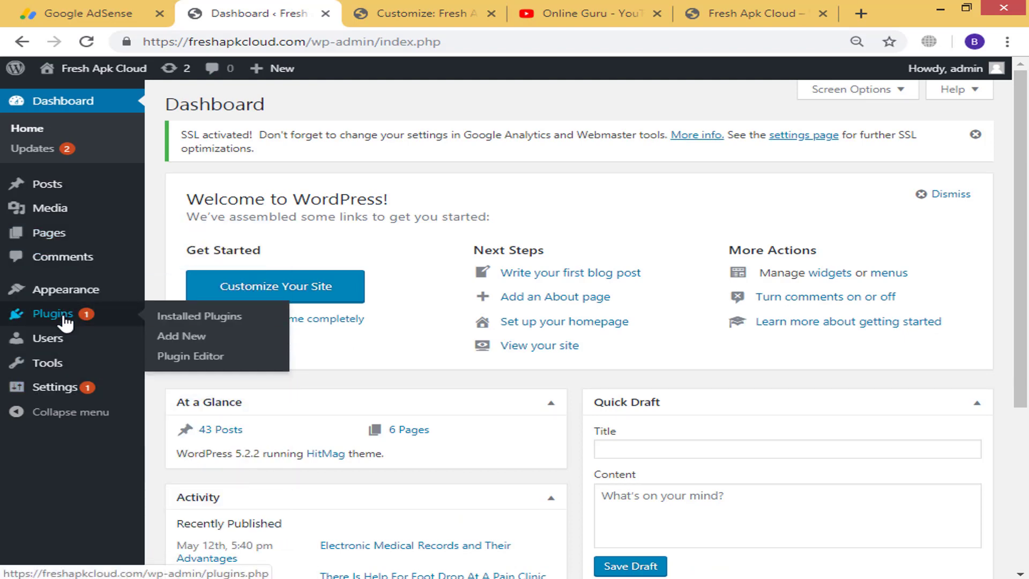
mouse_move(69, 292)
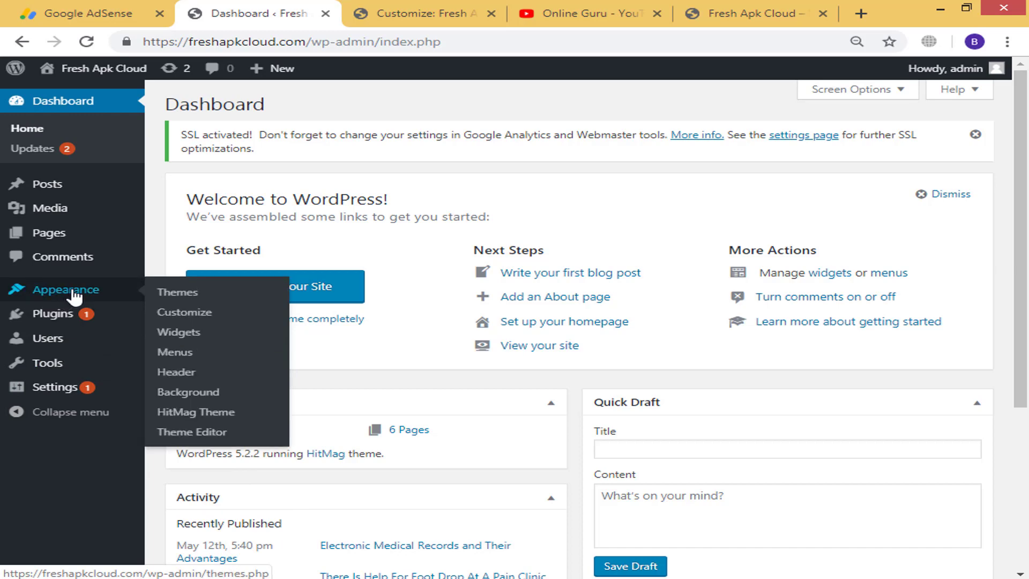
left_click(192, 356)
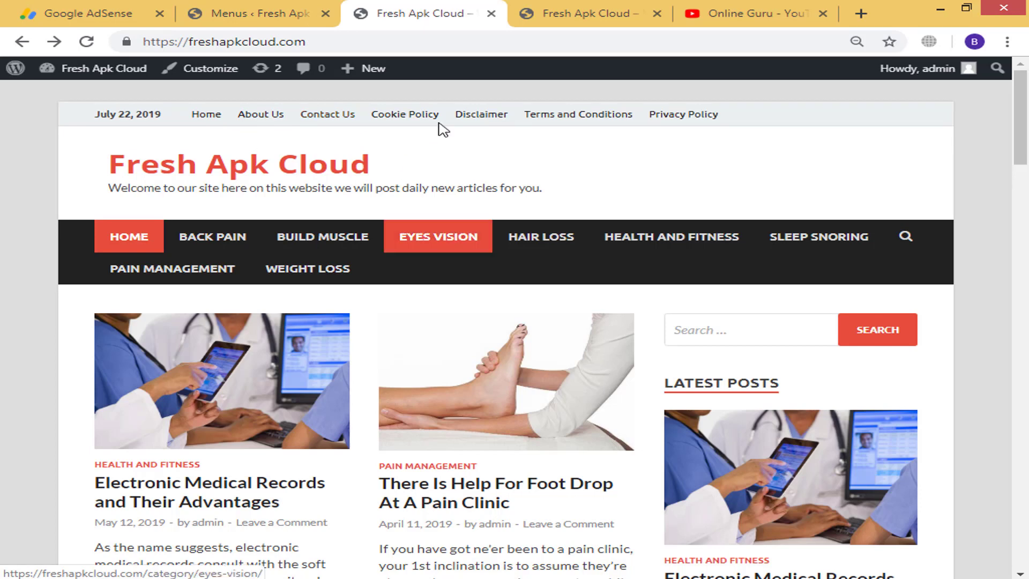
Compare the old and new homepage menus in their tabs, and create a navigation menu named 111111111
left_click(547, 6)
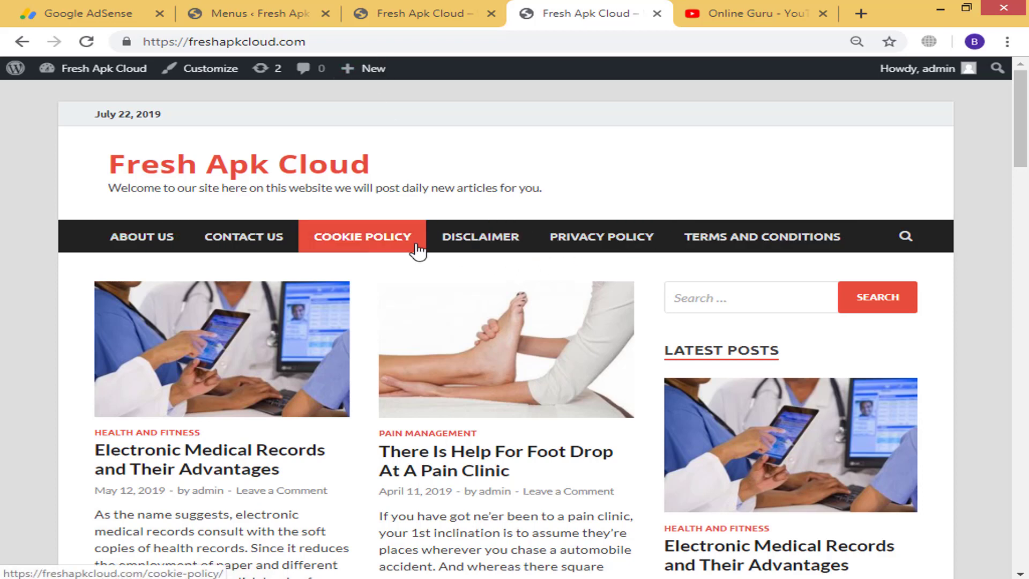
left_click(284, 11)
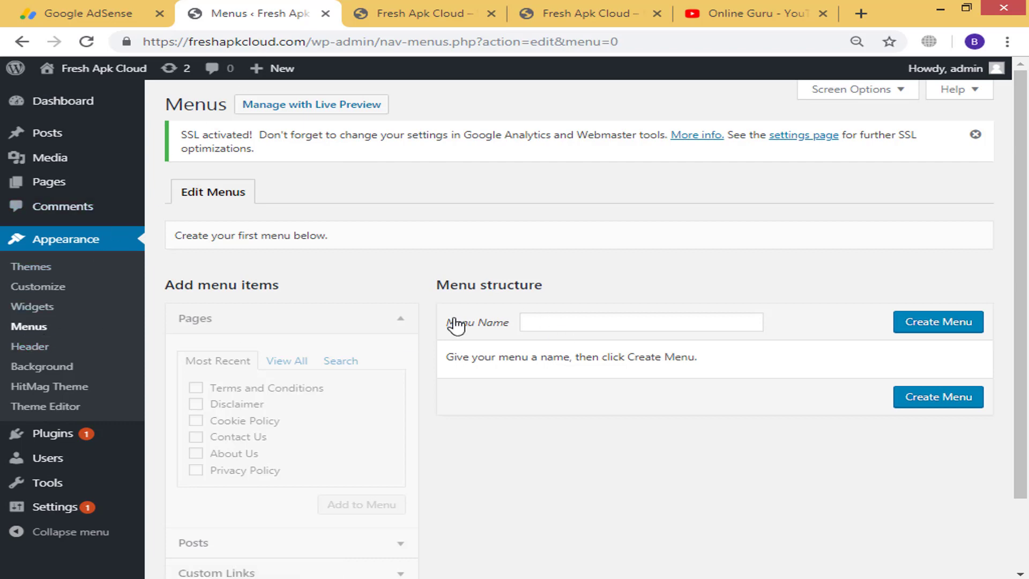
left_click(525, 327)
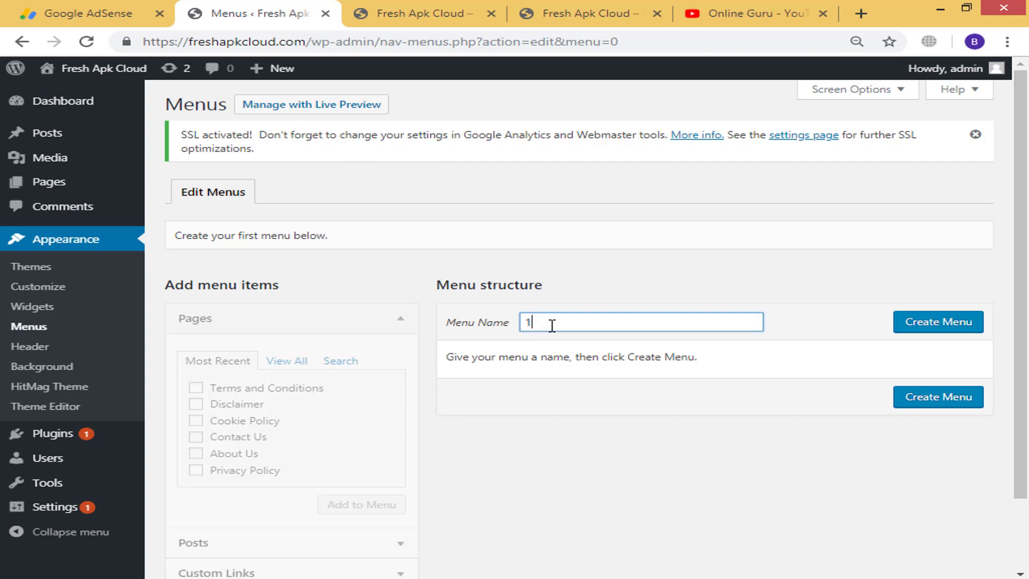
left_click(973, 325)
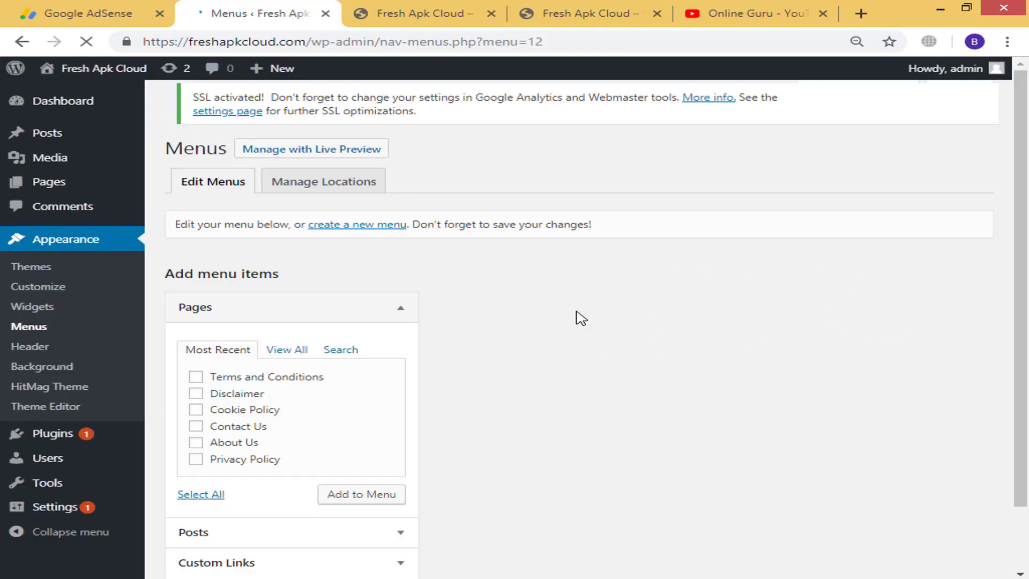
scroll(439, 319, "down", 2)
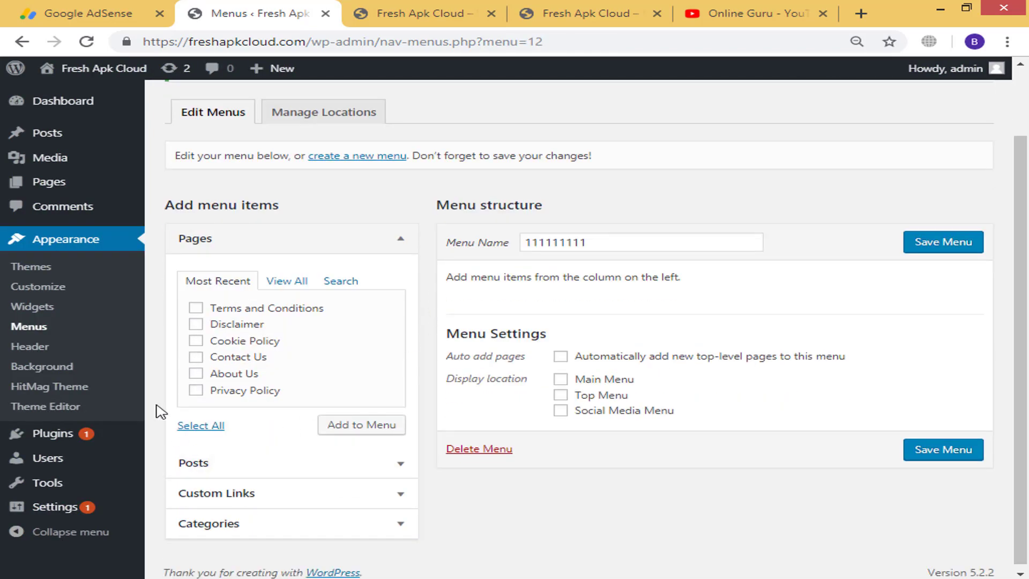
Add all the site's pages, from Terms and Conditions to Privacy Policy, to the 111111111 menu
left_click(424, 14)
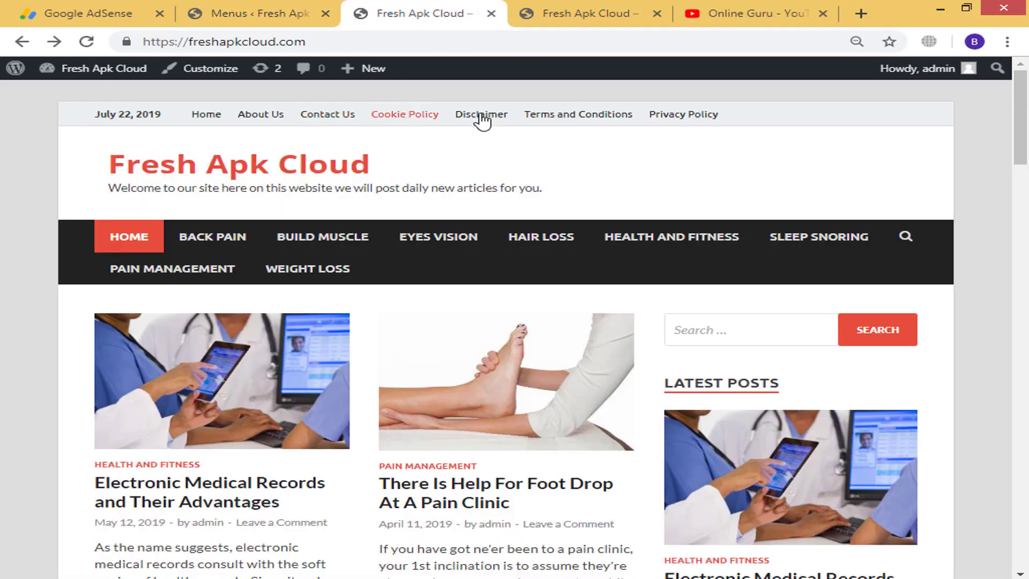
left_click(257, 8)
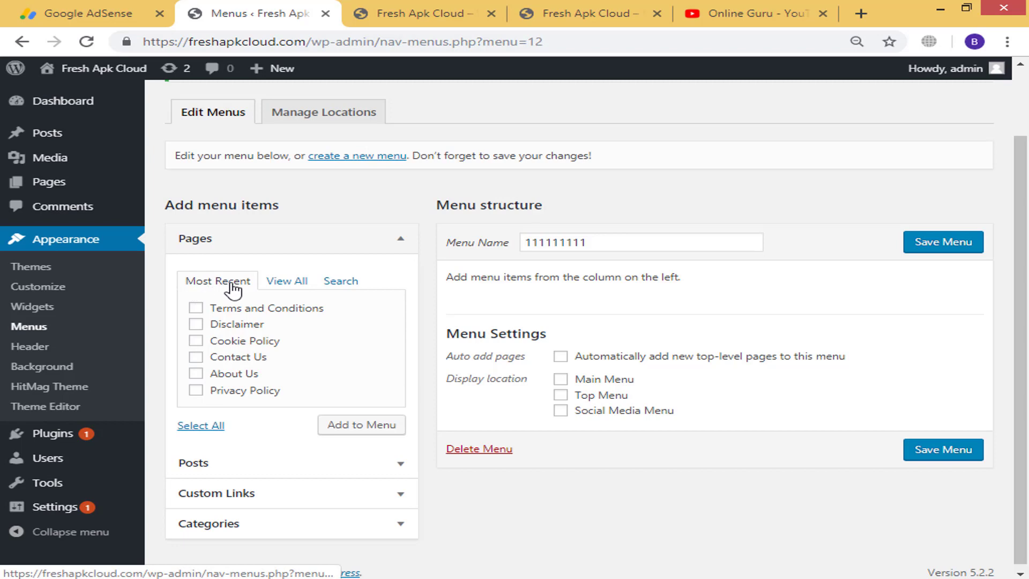
left_click(193, 244)
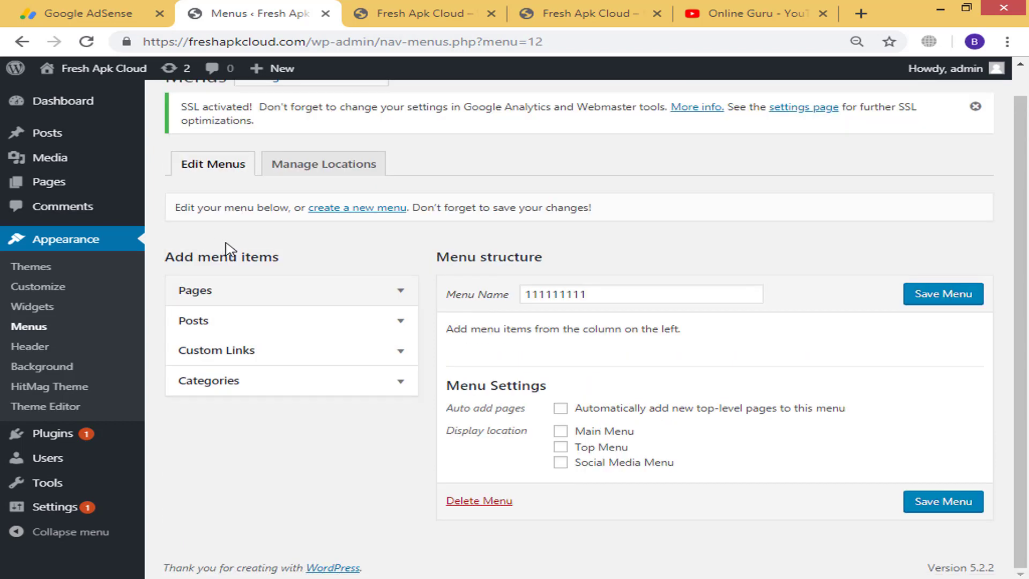
left_click(247, 292)
scroll(204, 375, "down", 1)
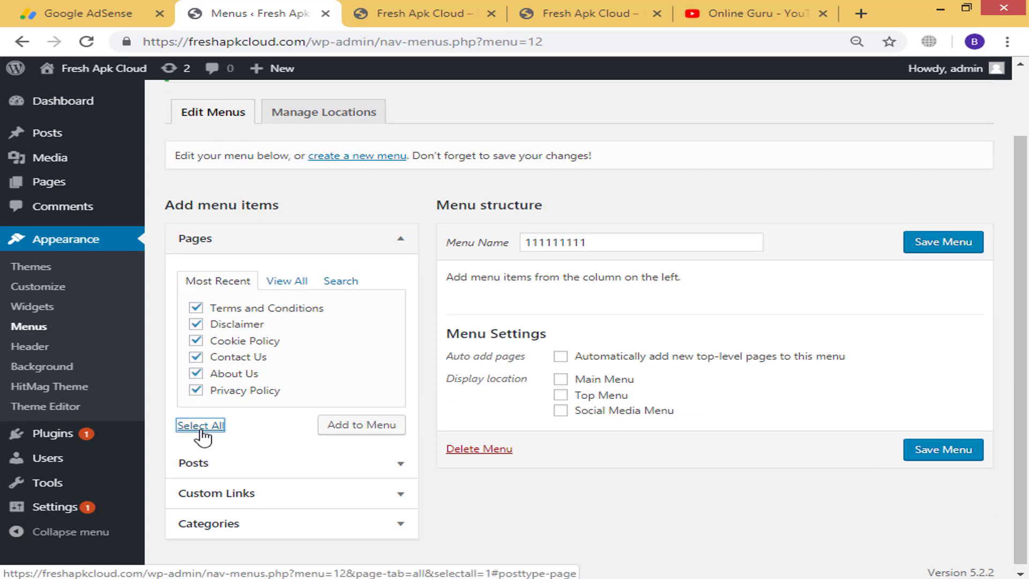
left_click(380, 436)
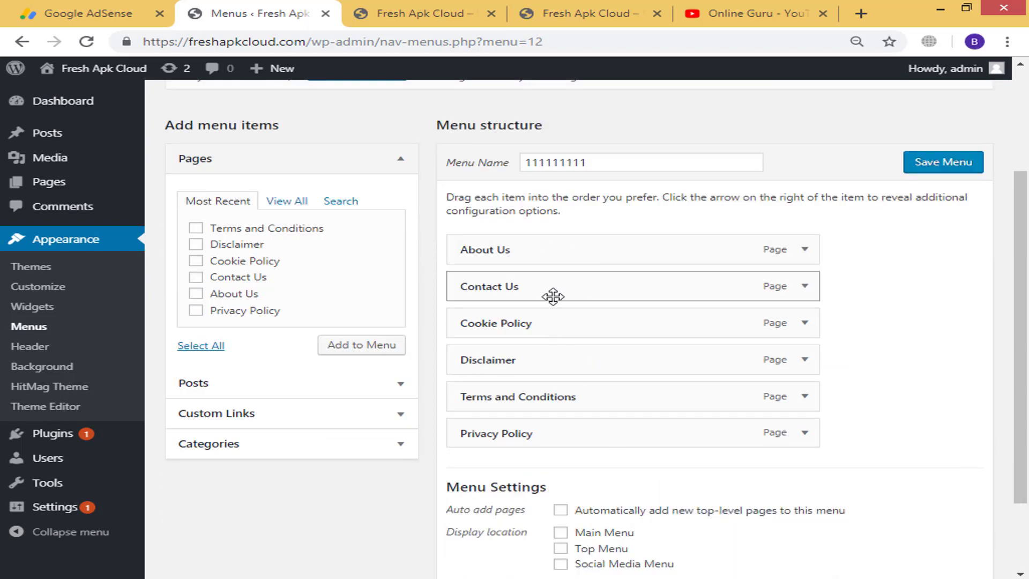
Order the page items from About Us to Privacy Policy, assign the menu to the Top Menu location and save it
left_click_drag(551, 297, 506, 226)
scroll(538, 296, "down", 2)
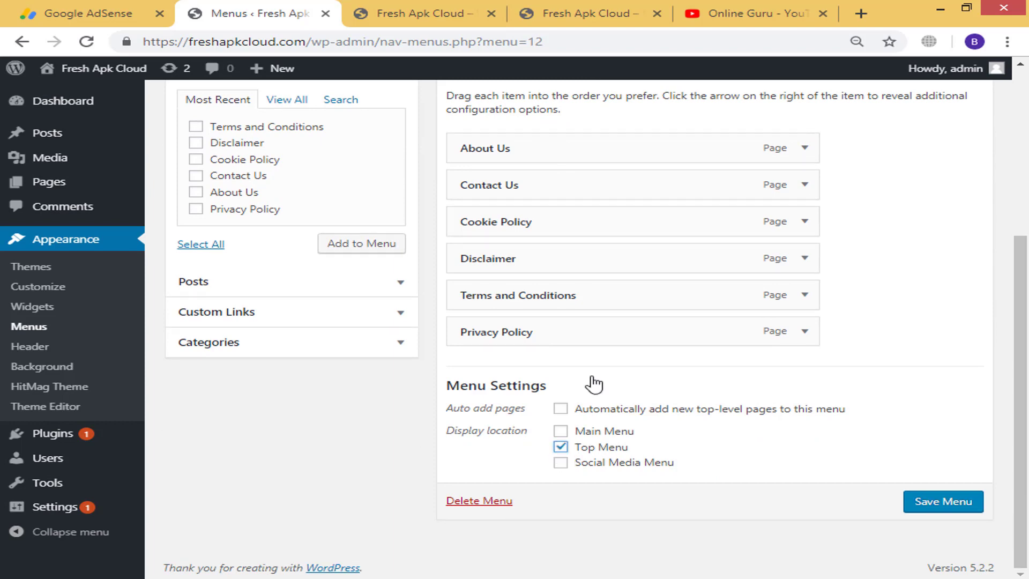
left_click(953, 508)
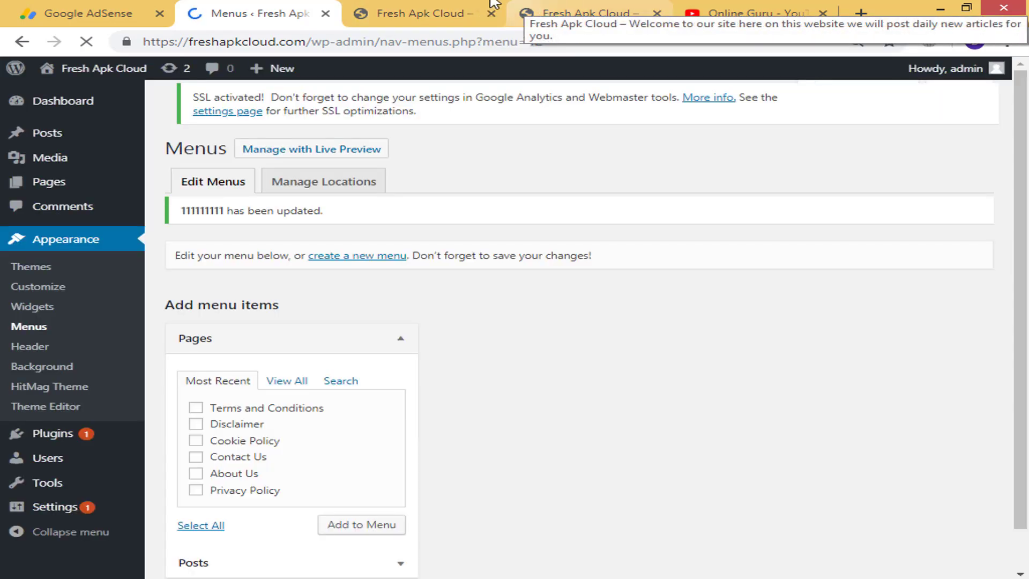
Close the outdated homepage tab and reload the live homepage to check its top page links
left_click(493, 6)
left_click(491, 14)
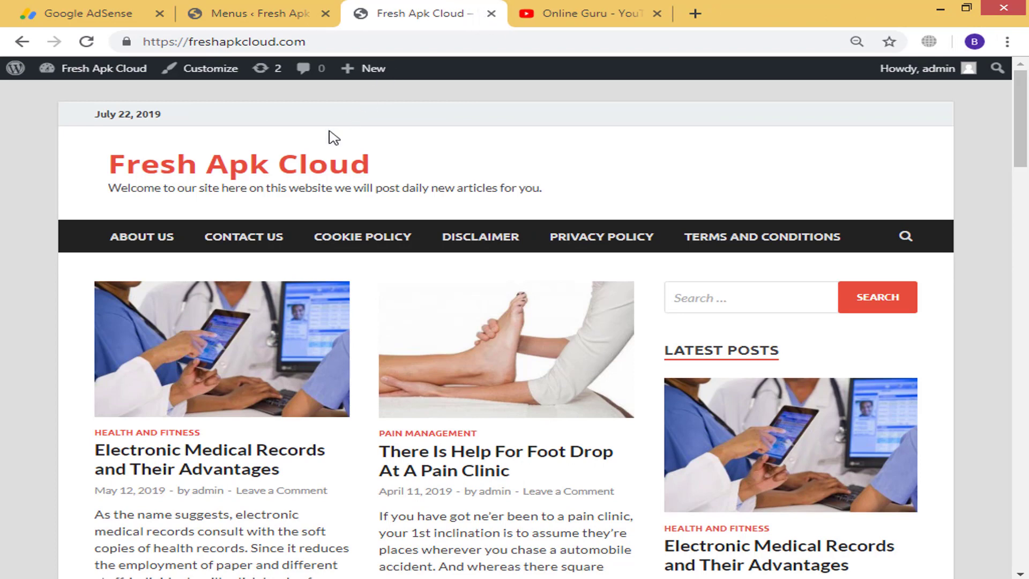
left_click(87, 43)
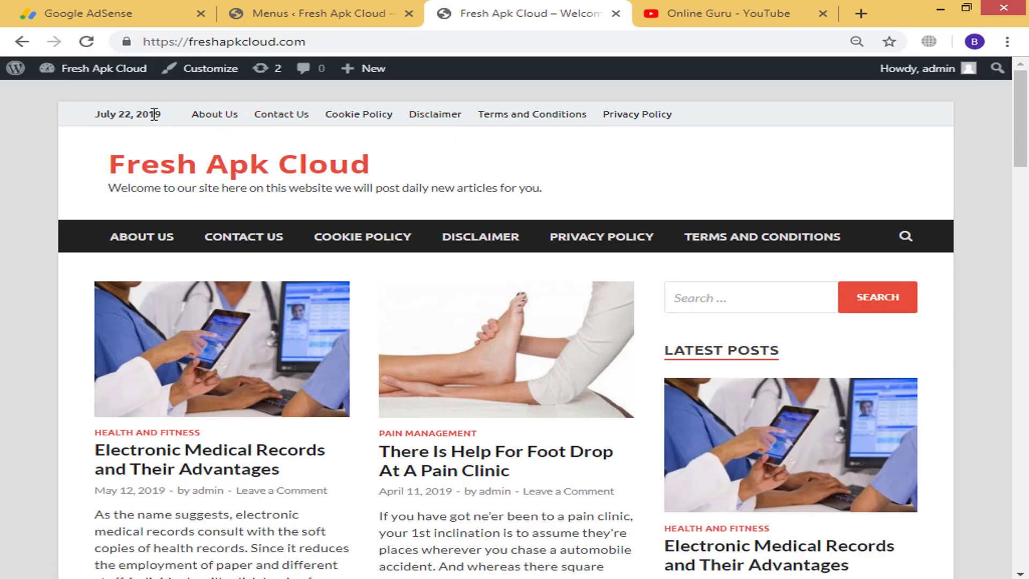
left_click(333, 42)
left_click(284, 6)
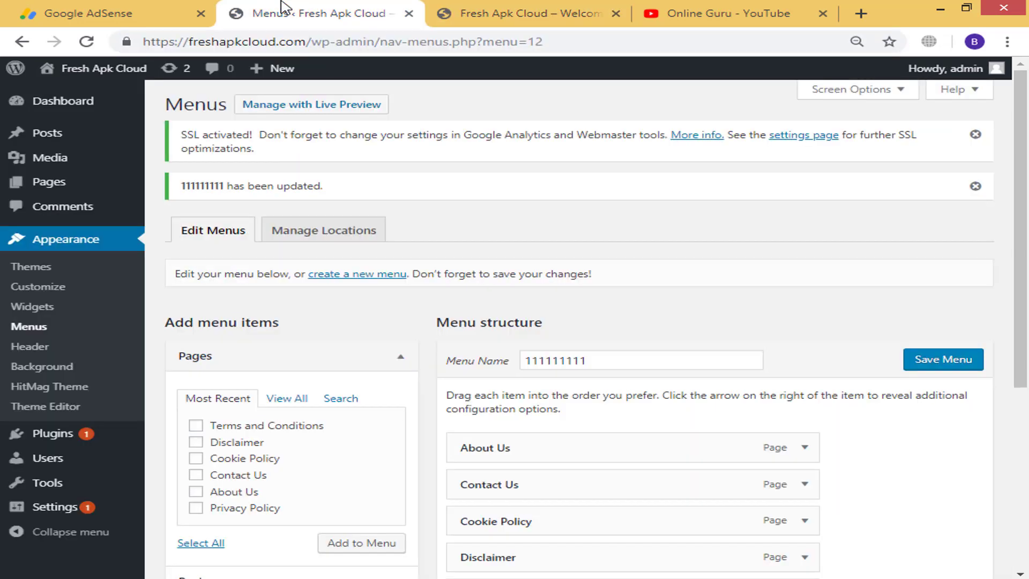
scroll(283, 345, "down", 3)
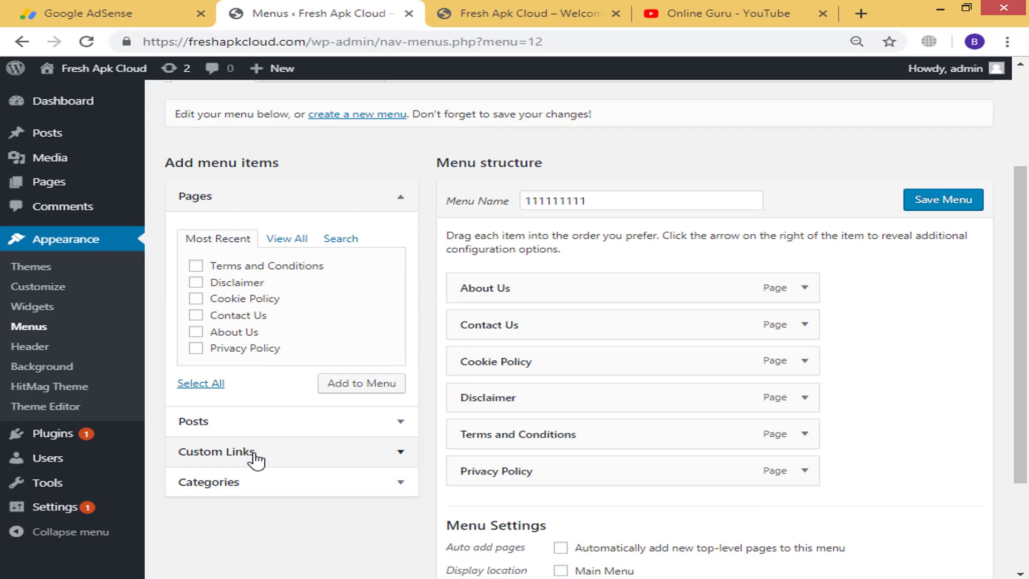
left_click(235, 459)
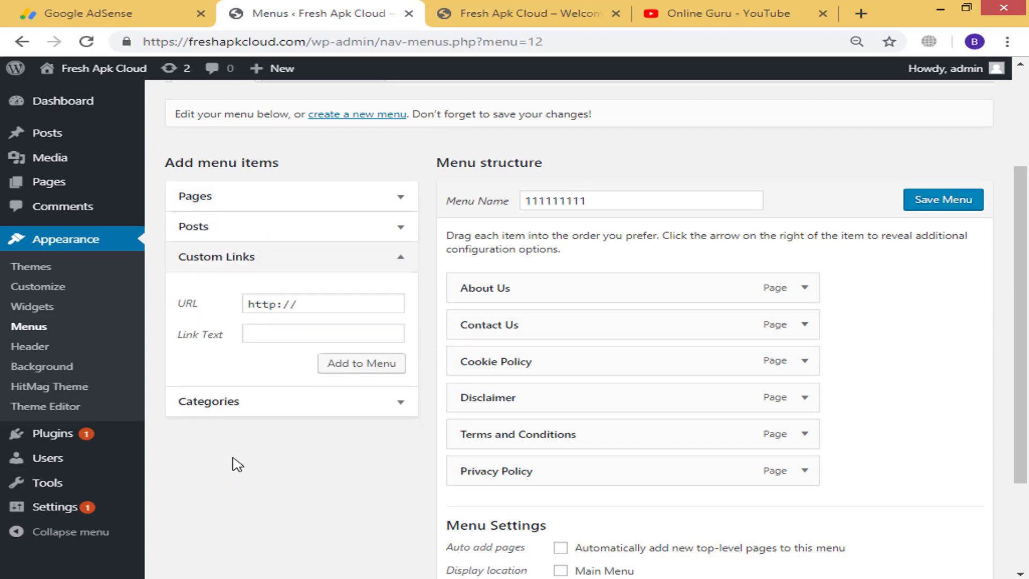
double_click(294, 304)
key("ctrl+v")
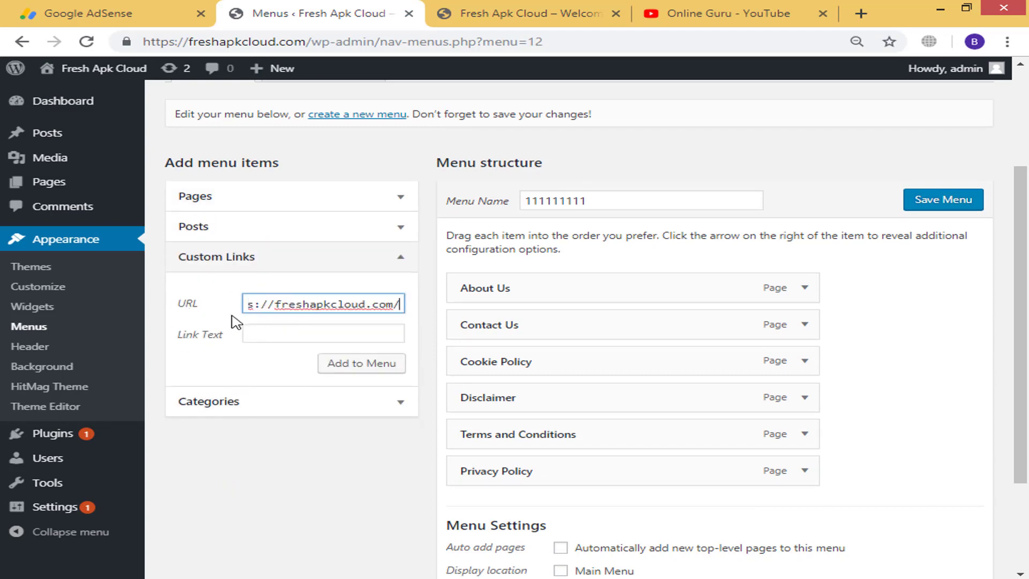
left_click(274, 330)
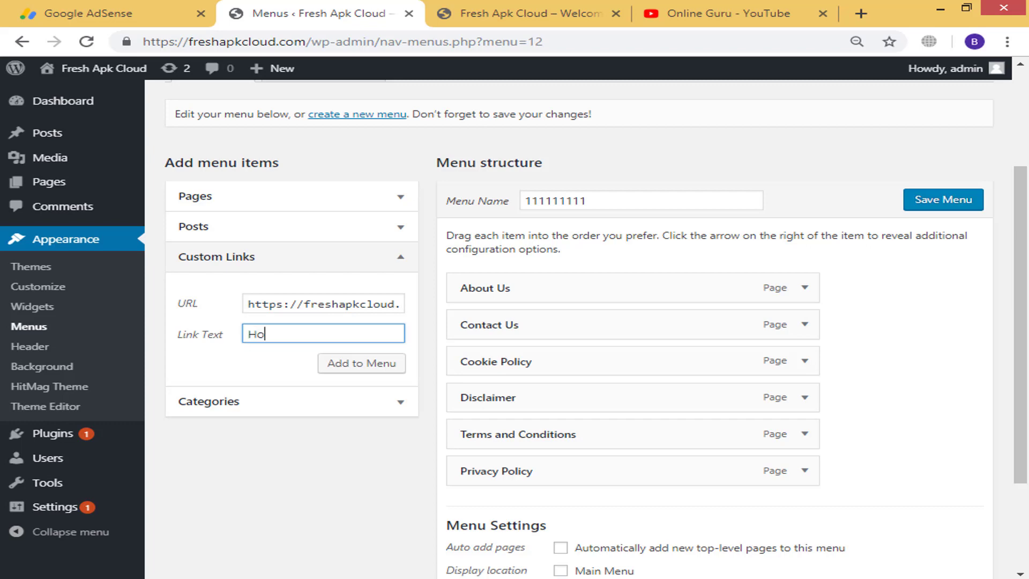
left_click(364, 366)
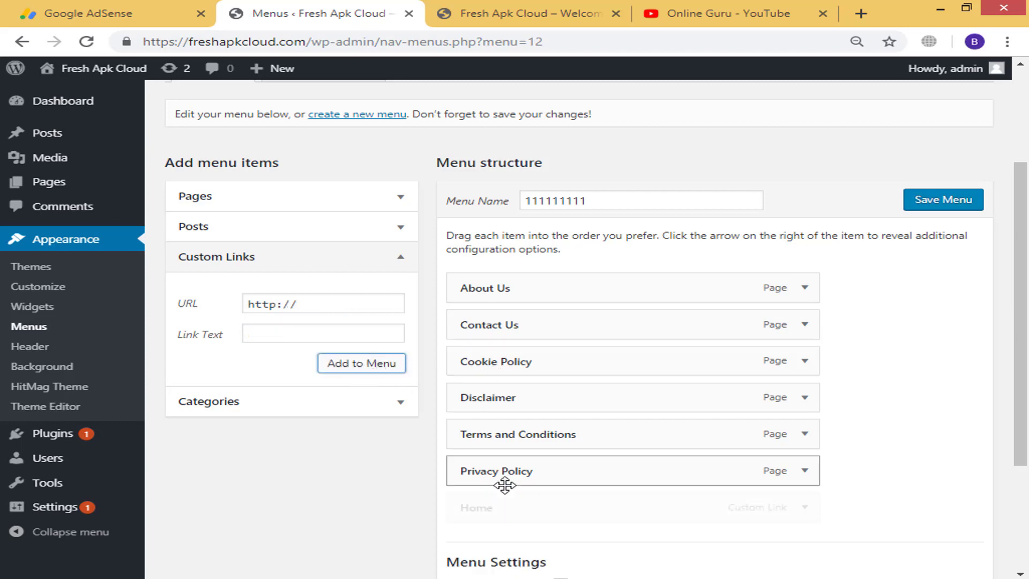
Move the Home link to the first position, above About Us, and save the menu
left_click_drag(514, 504, 484, 279)
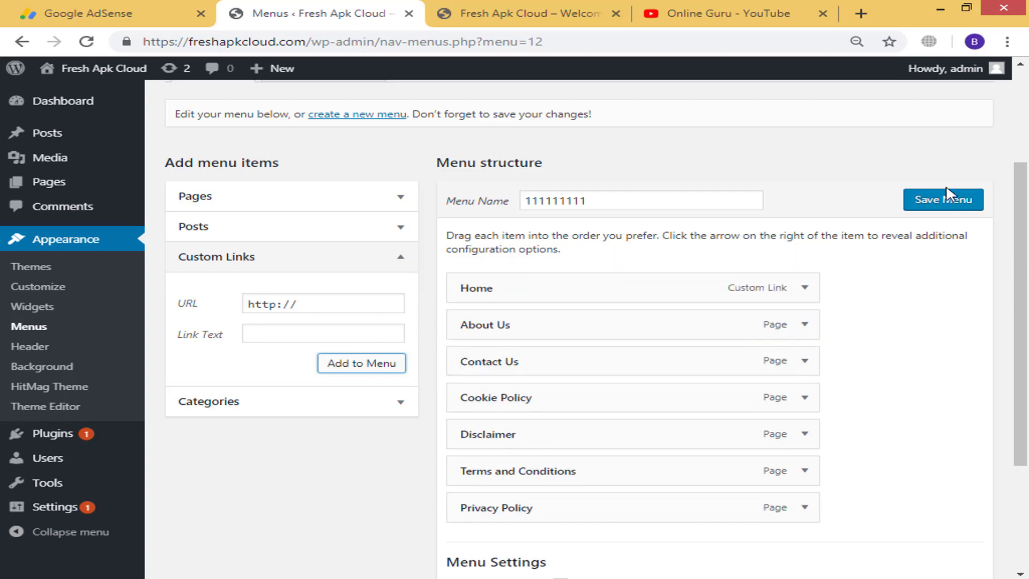
left_click(967, 204)
scroll(747, 414, "down", 3)
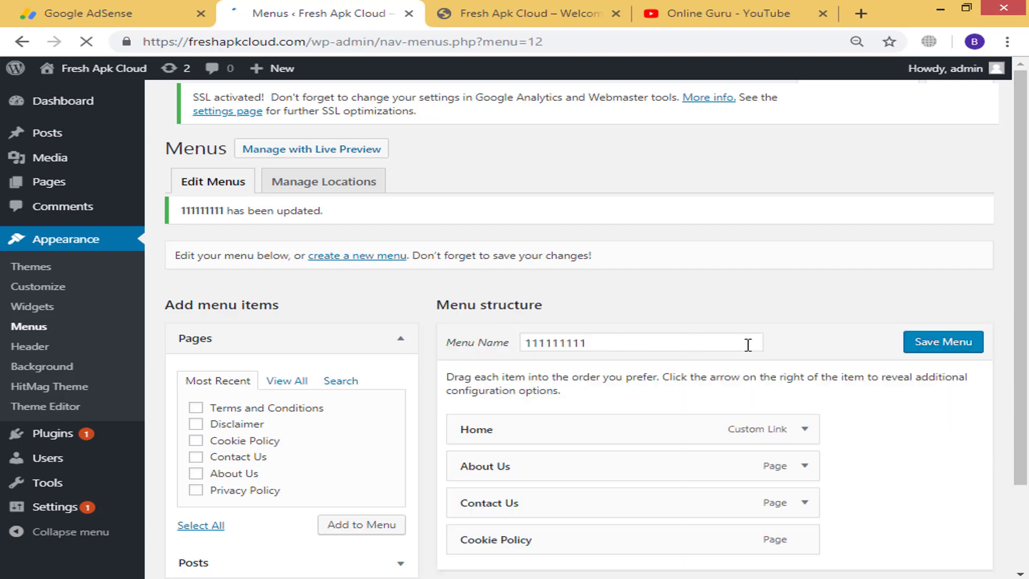
Check the main menu bar on the live homepage and create a second menu named 2222222
scroll(354, 292, "down", 2)
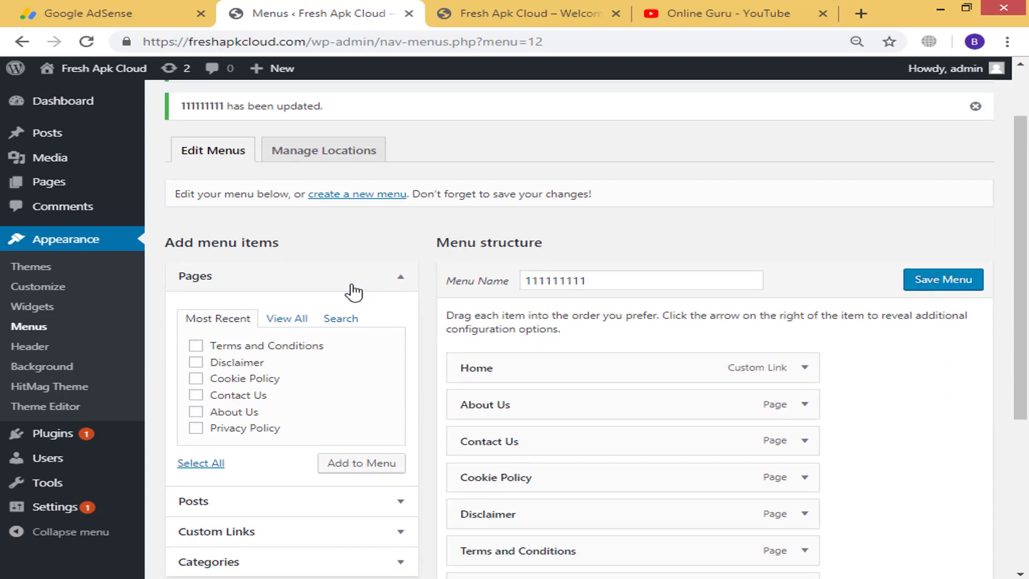
left_click(352, 199)
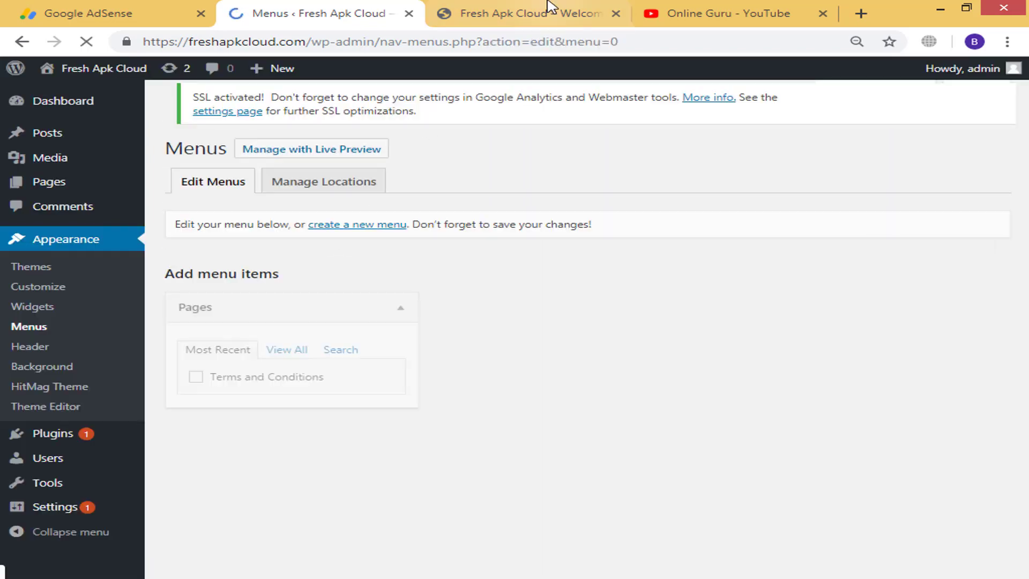
left_click(552, 10)
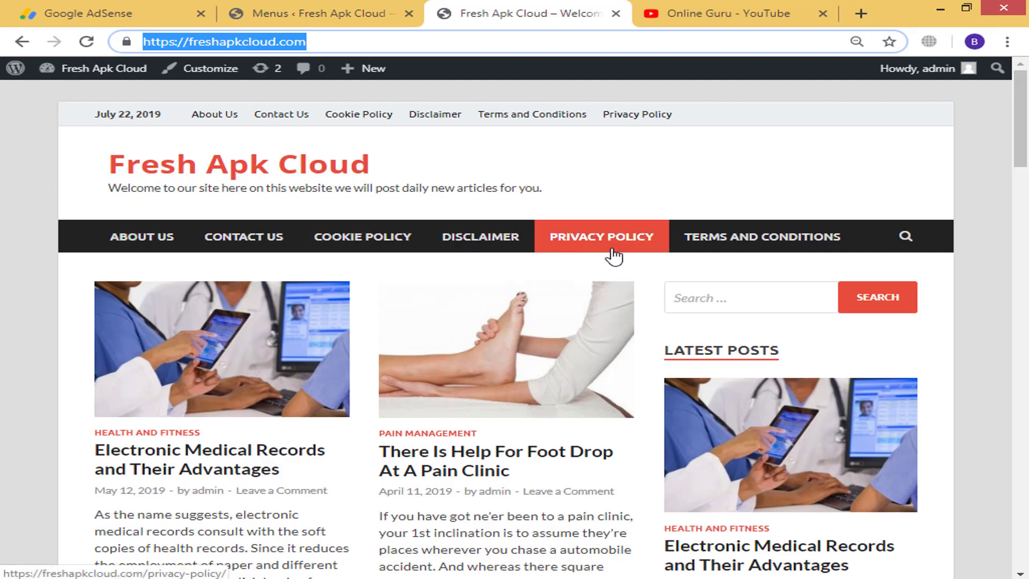
left_click(391, 10)
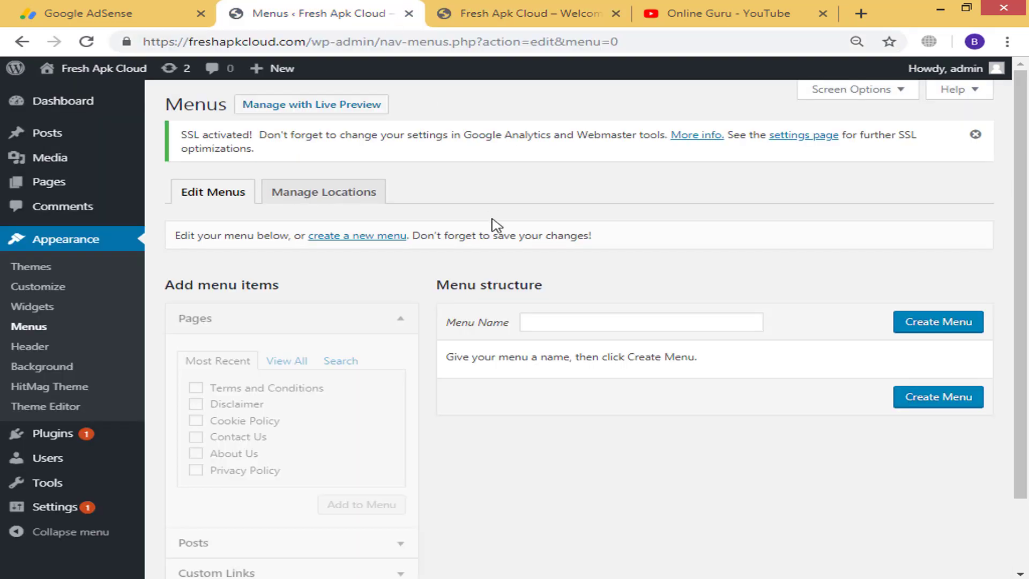
left_click(562, 326)
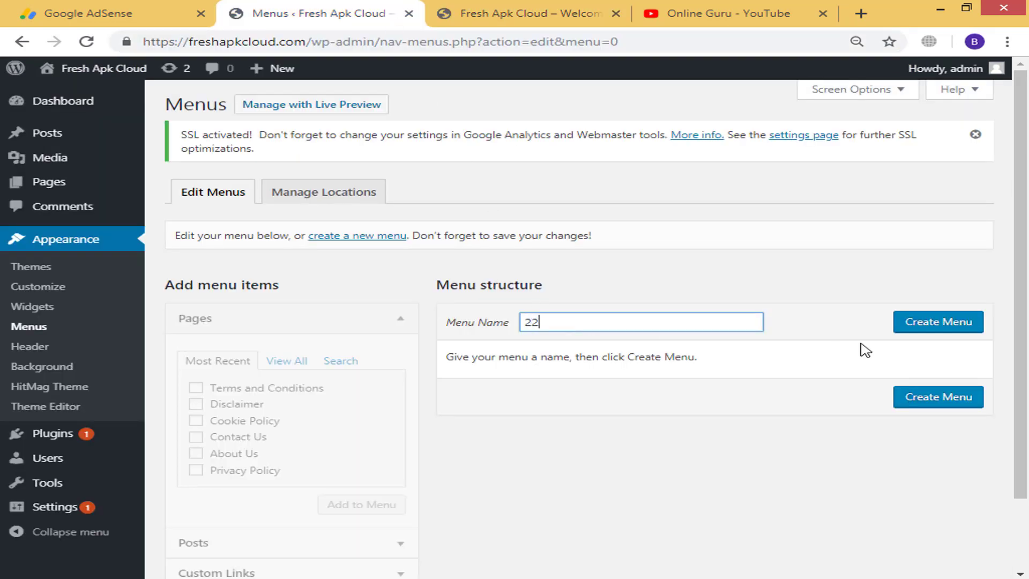
left_click(941, 330)
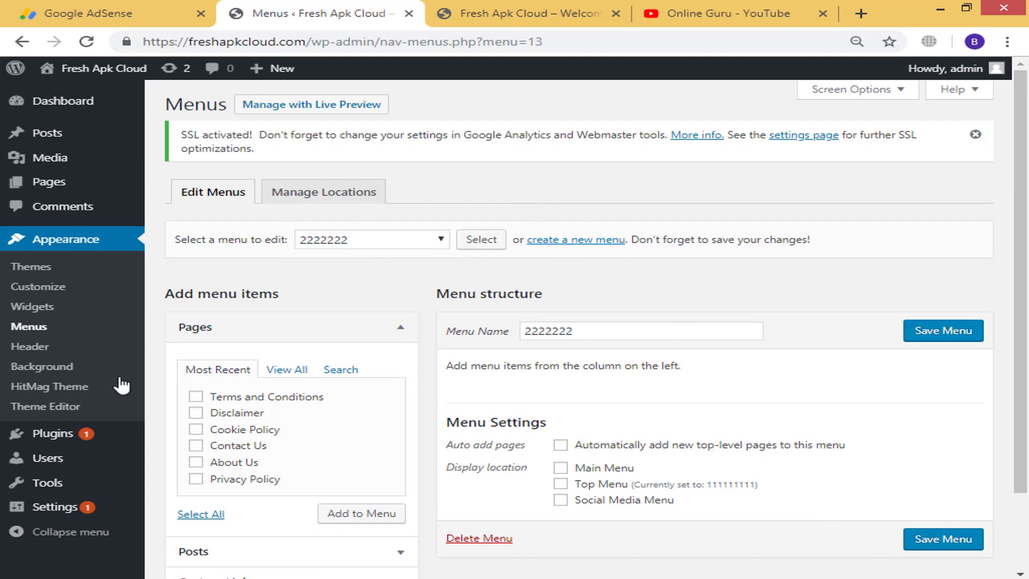
Add all the most used post categories to the 2222222 menu
scroll(223, 285, "down", 1)
scroll(241, 402, "down", 1)
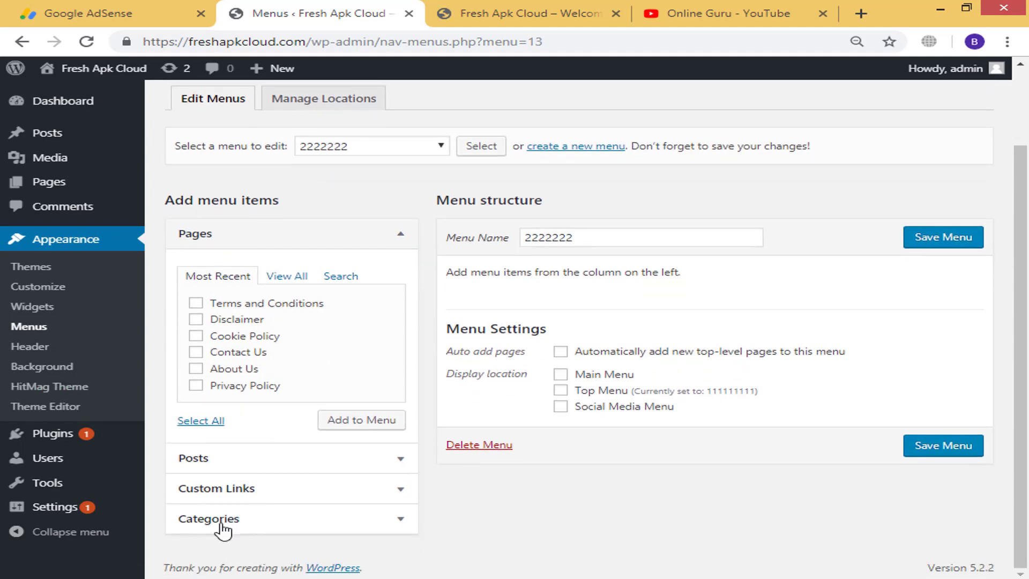
left_click(223, 521)
scroll(214, 482, "down", 2)
left_click(197, 539)
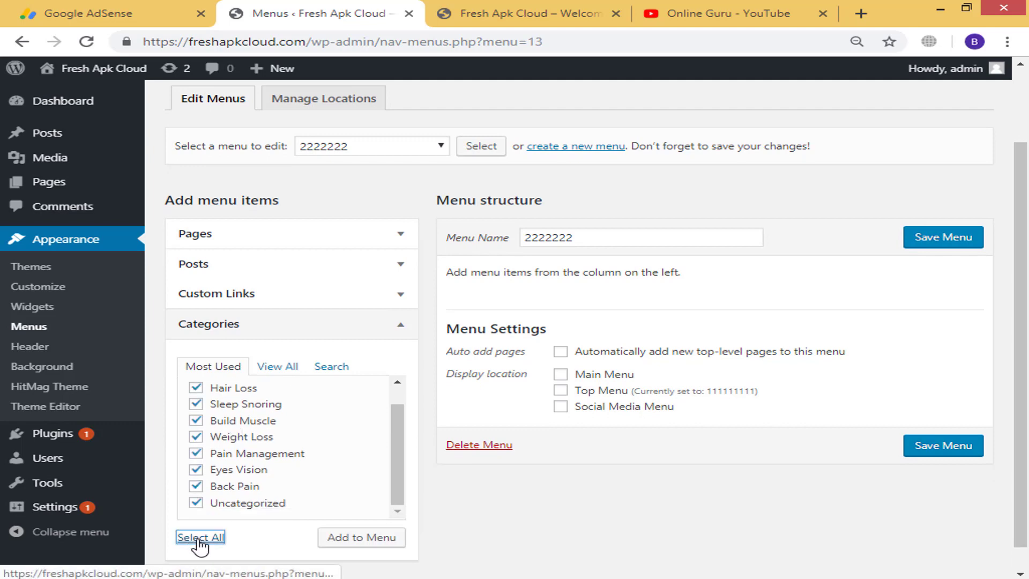
left_click(373, 542)
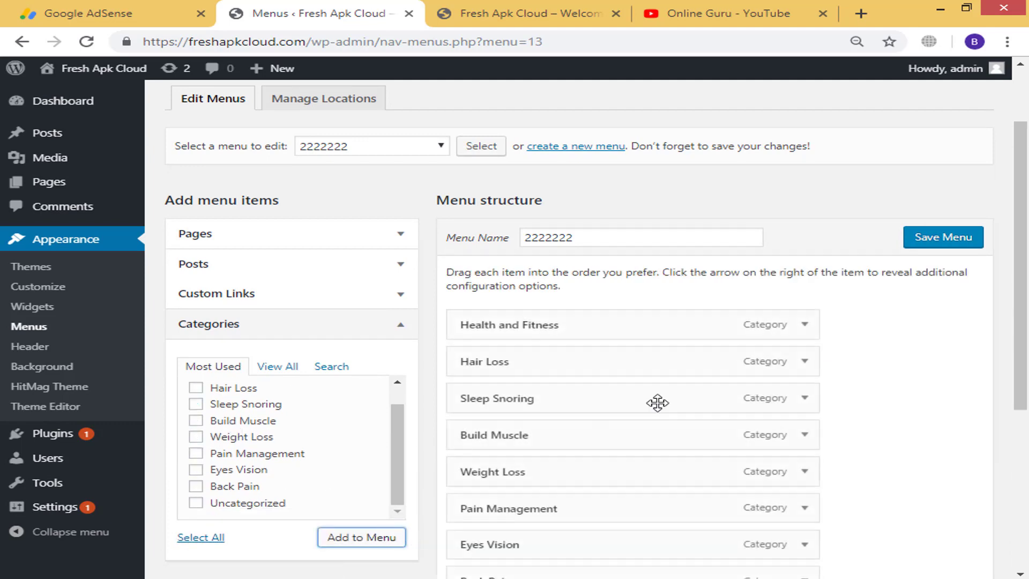
Remove the Uncategorized item from the 2222222 menu
scroll(655, 407, "down", 5)
scroll(713, 418, "up", 3)
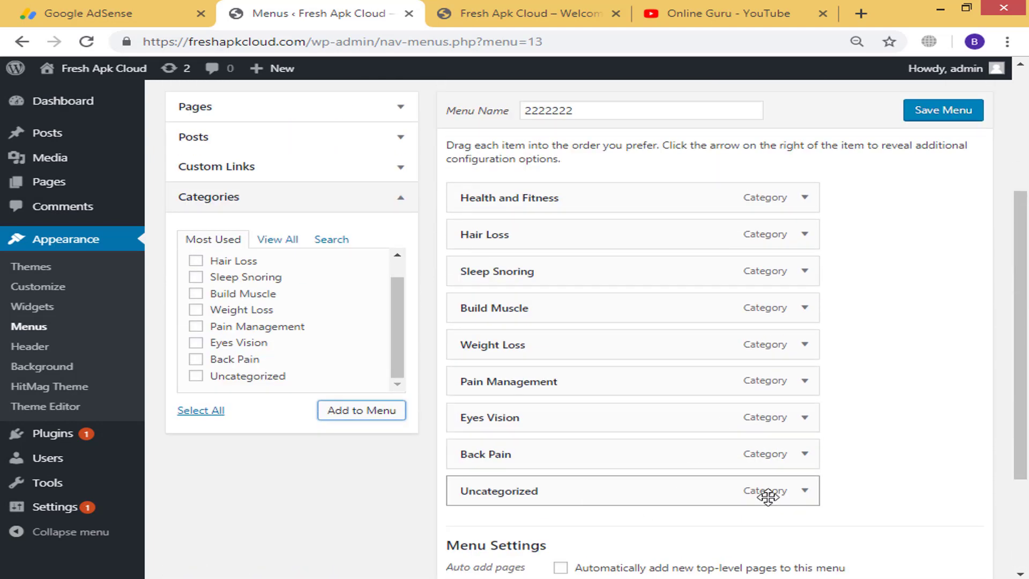
left_click(806, 490)
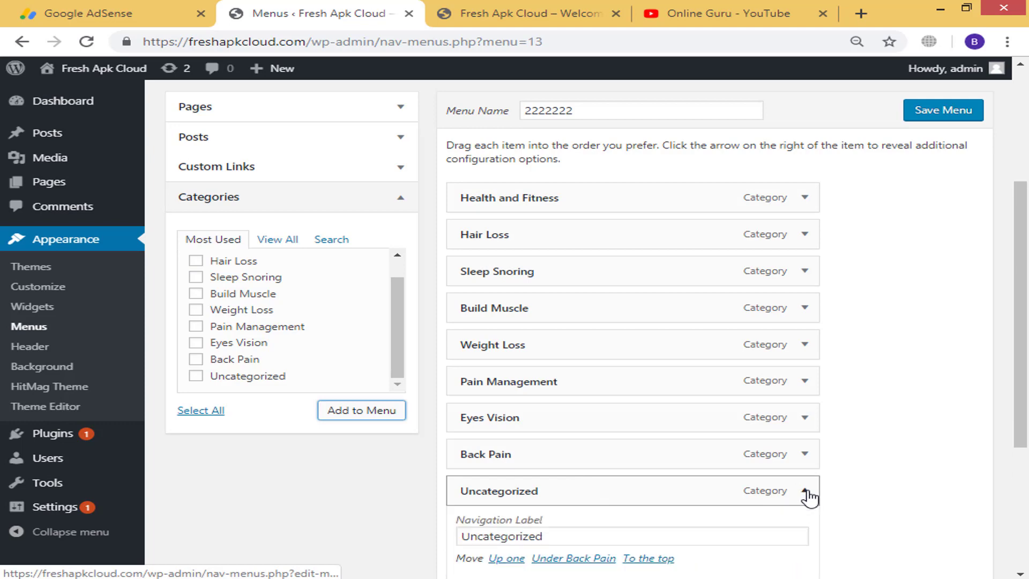
scroll(761, 484, "down", 3)
left_click(478, 461)
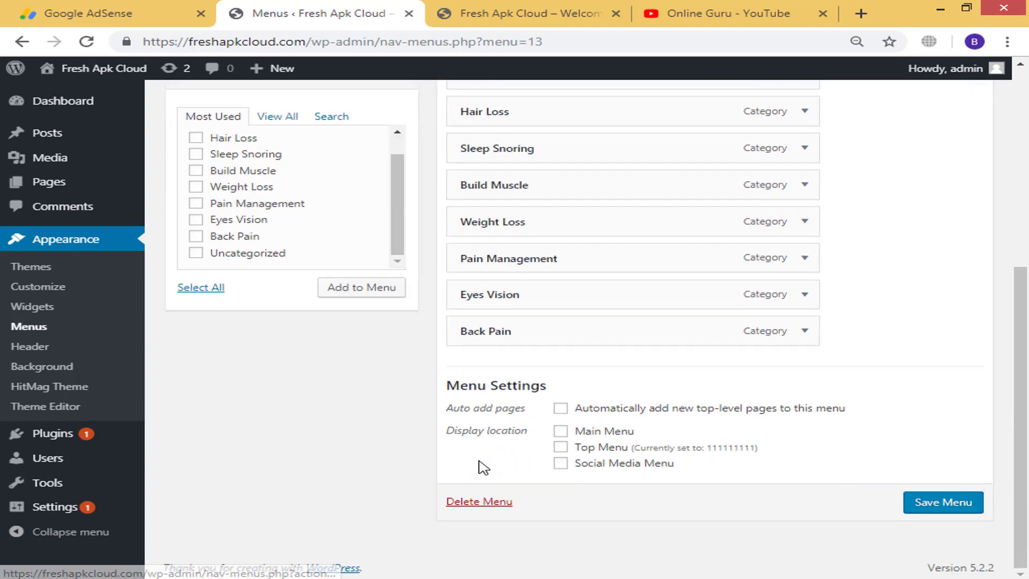
Reorder the 2222222 menu as Back Pain, Build Muscle, Eyes Vision, Hair Loss, Health and Fitness, Sleep Snoring, Pain Management, Weight Loss
scroll(589, 372, "up", 3)
mouse_move(506, 501)
left_mouse_down()
mouse_move(499, 240)
mouse_move(480, 232)
left_mouse_up()
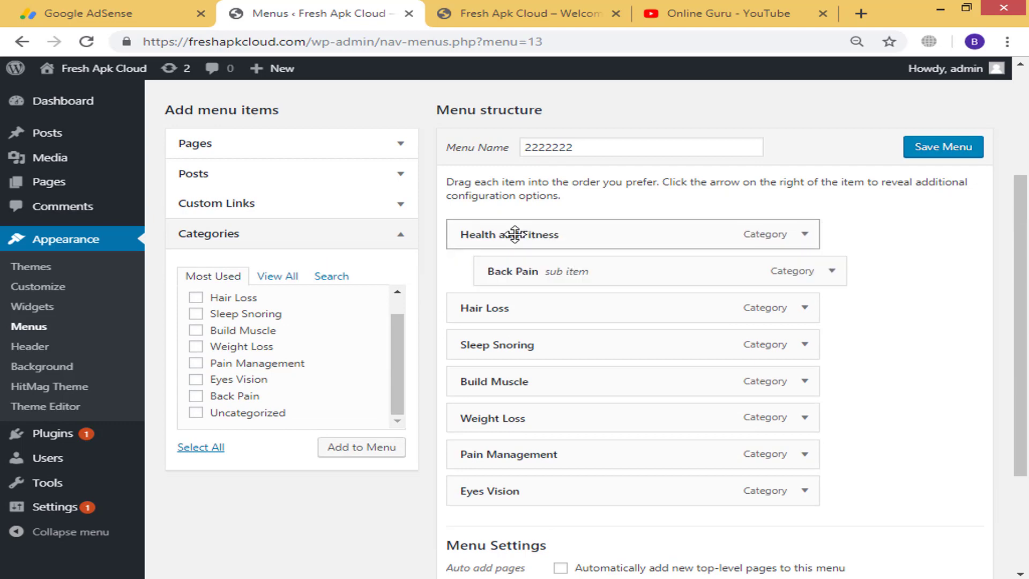
left_click_drag(467, 273, 485, 231)
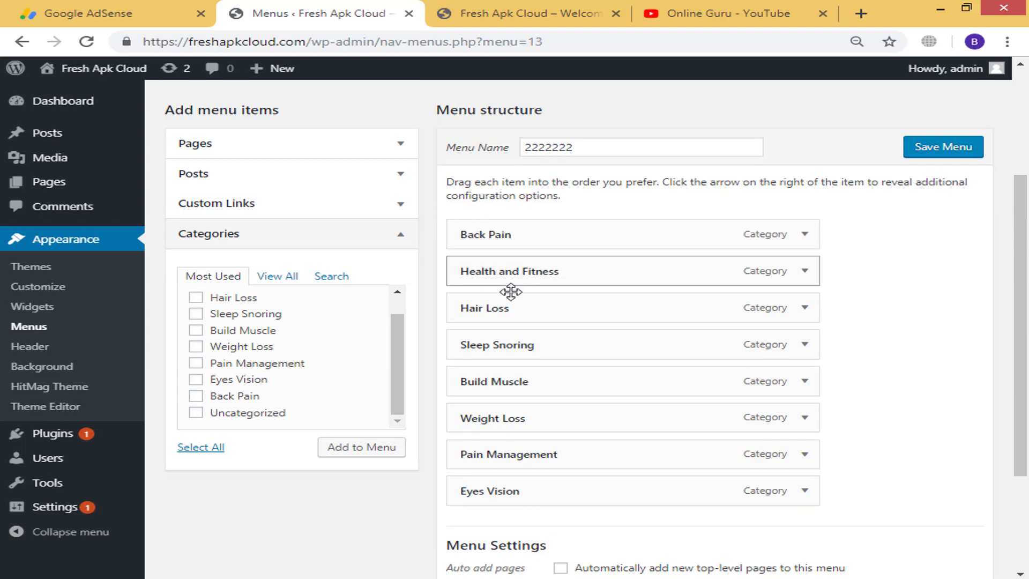
left_click_drag(511, 284, 483, 319)
mouse_move(517, 374)
left_mouse_down()
mouse_move(493, 246)
mouse_move(520, 259)
mouse_move(461, 270)
left_mouse_up()
left_click_drag(632, 429, 542, 477)
left_click_drag(520, 443, 524, 315)
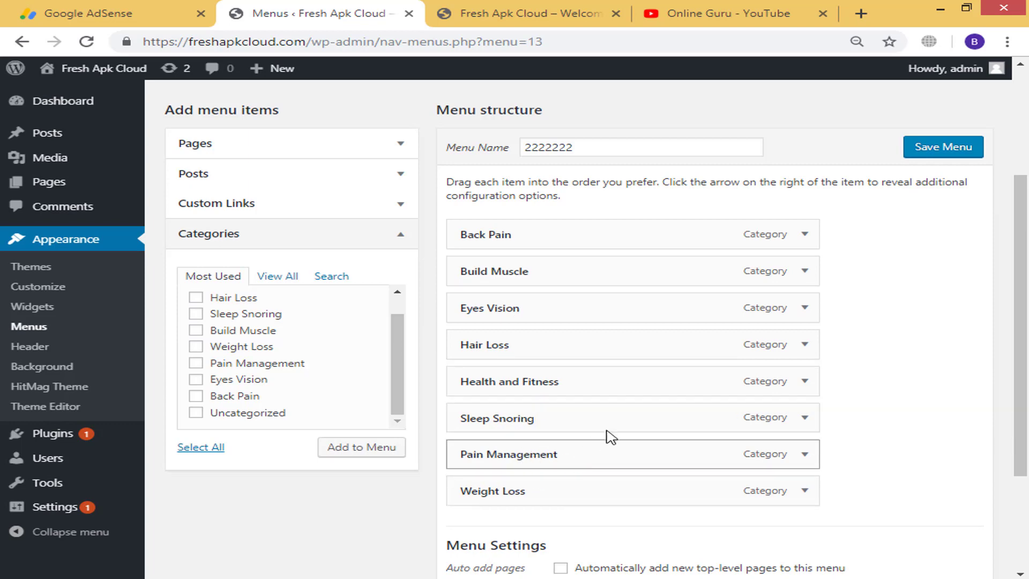
left_click(242, 211)
triple_click(291, 246)
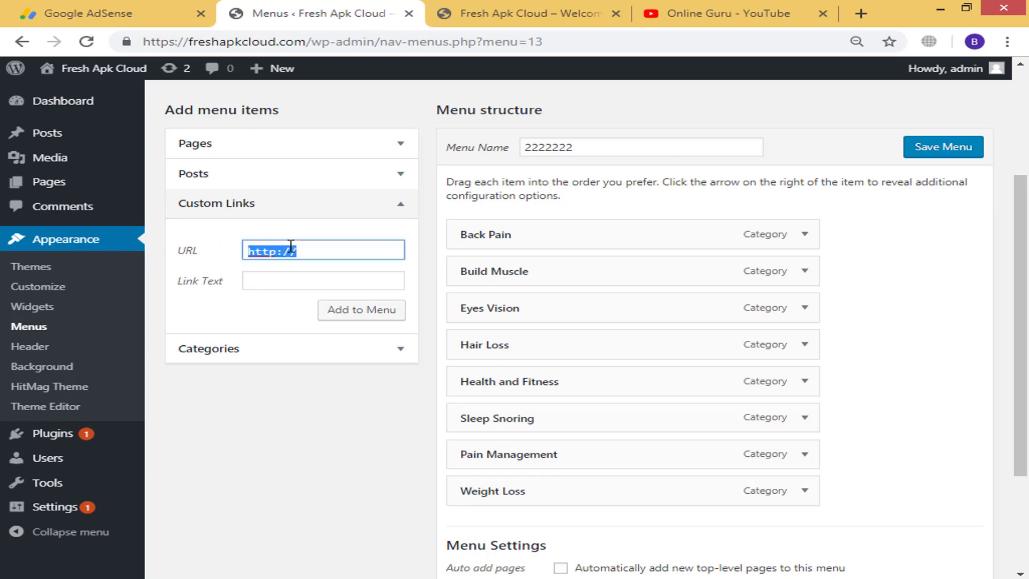
type("https://freshapkcloud.com/")
left_click(277, 276)
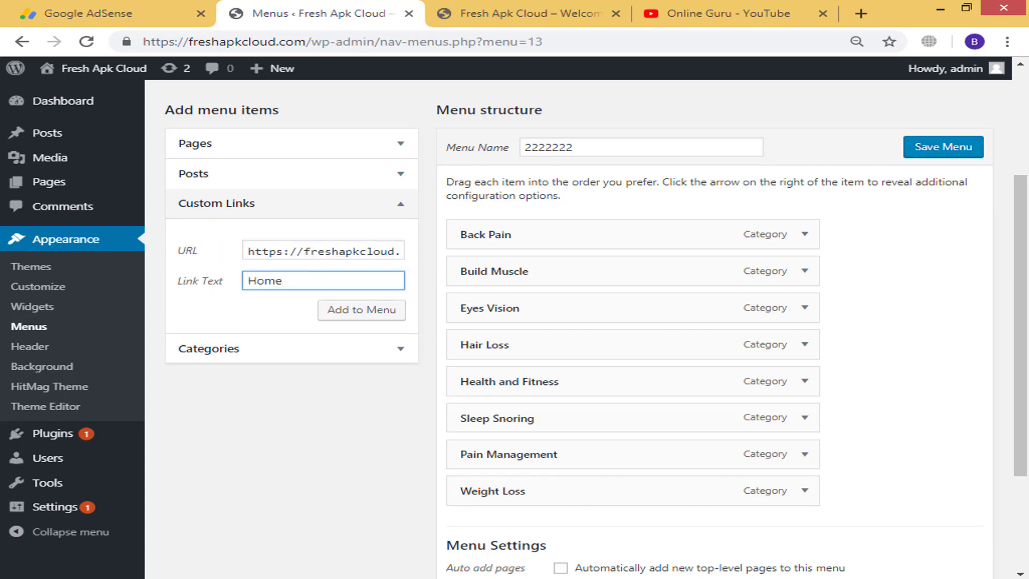
Assign the 2222222 menu to the Main Menu display location and save it
scroll(834, 455, "down", 3)
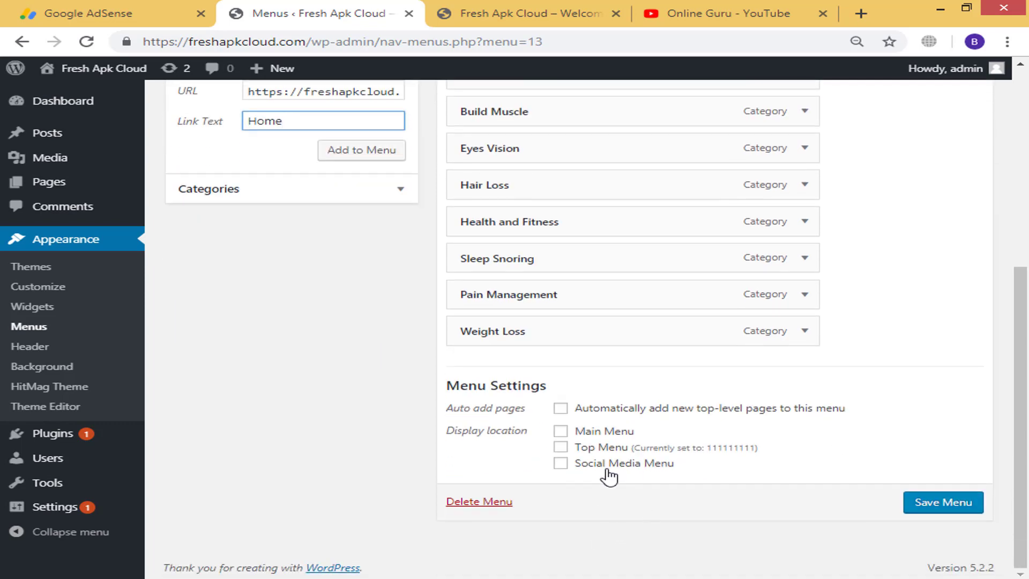
left_click(578, 432)
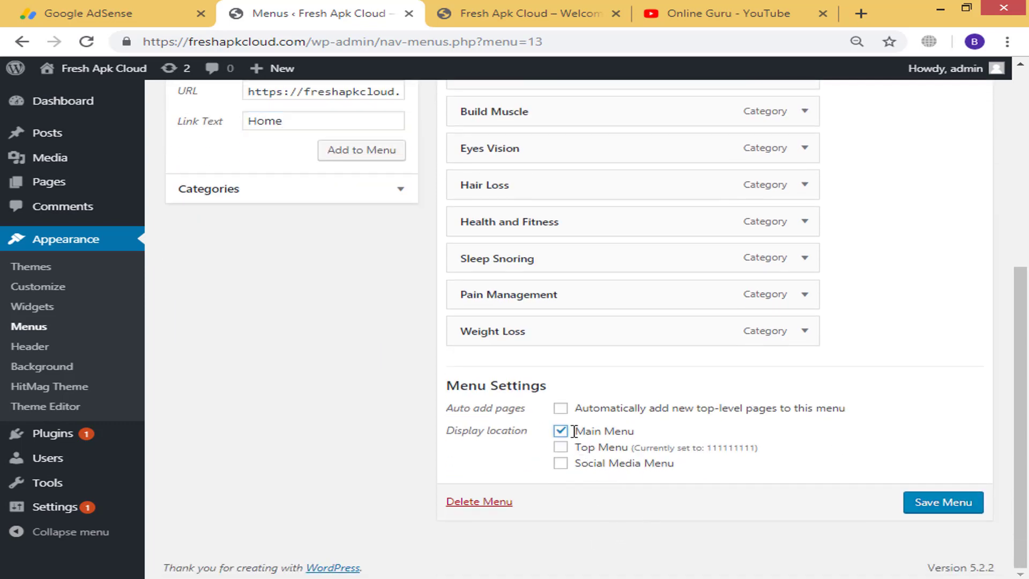
left_click(946, 512)
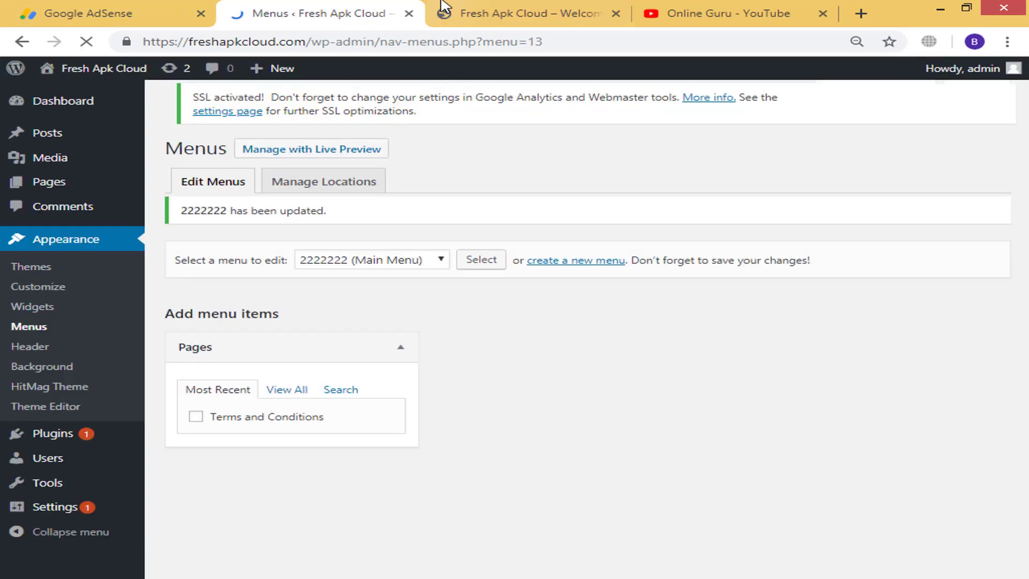
Reload the live homepage and examine its top menu, category menu, posts and sidebar
left_click(443, 8)
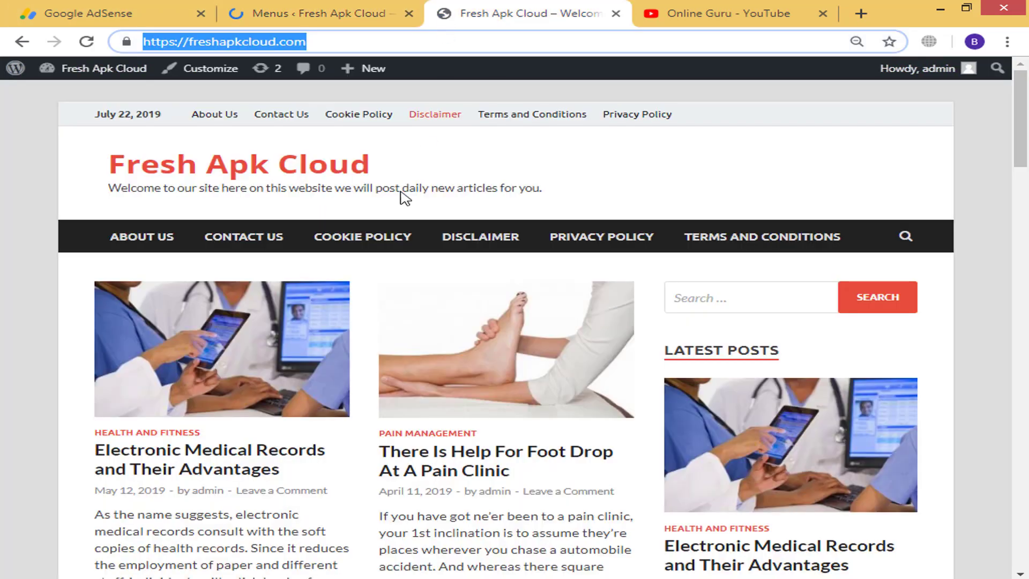
key("Return")
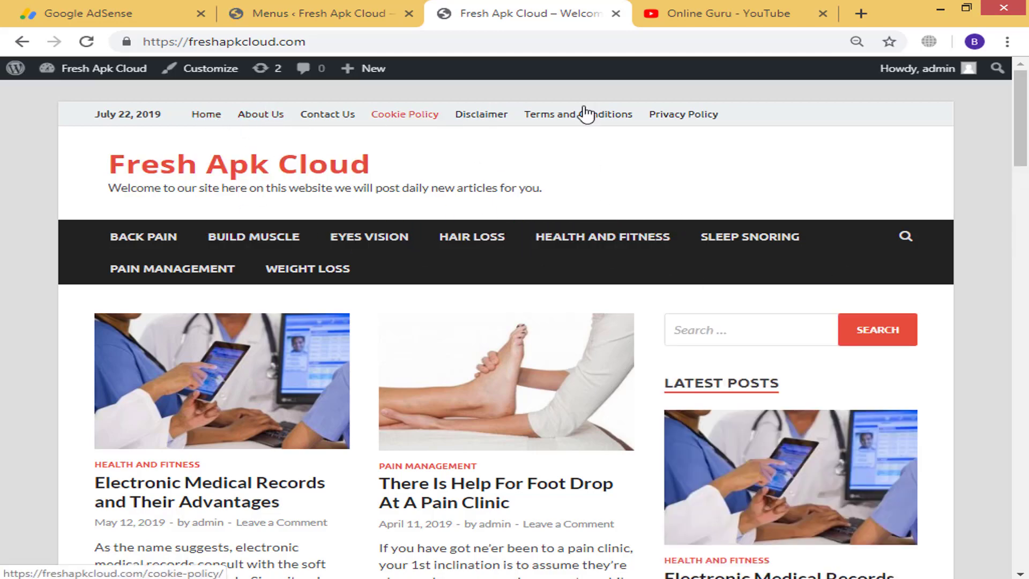
scroll(768, 248, "down", 4)
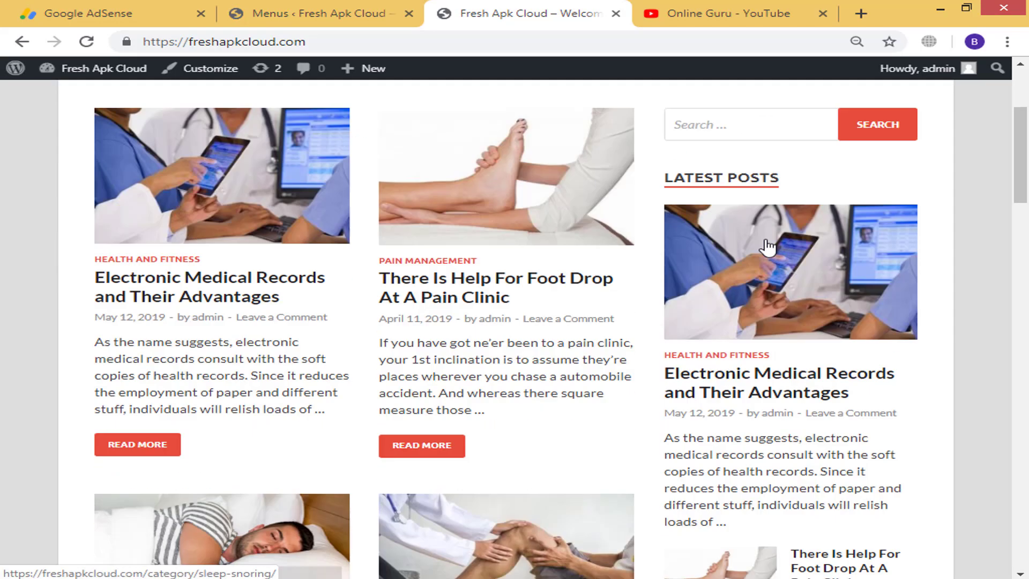
scroll(769, 247, "down", 15)
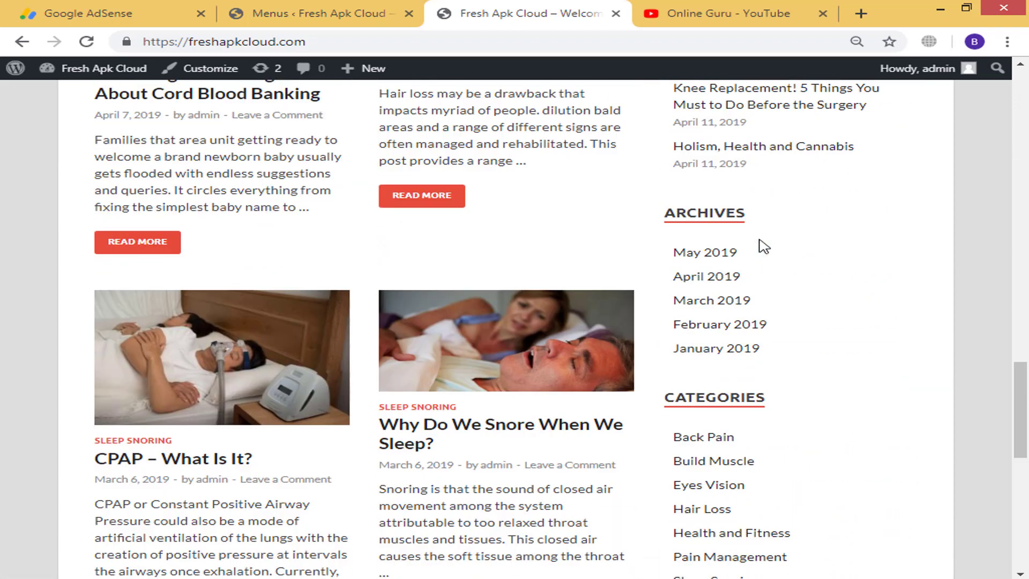
scroll(609, 508, "down", 10)
scroll(414, 457, "up", 8)
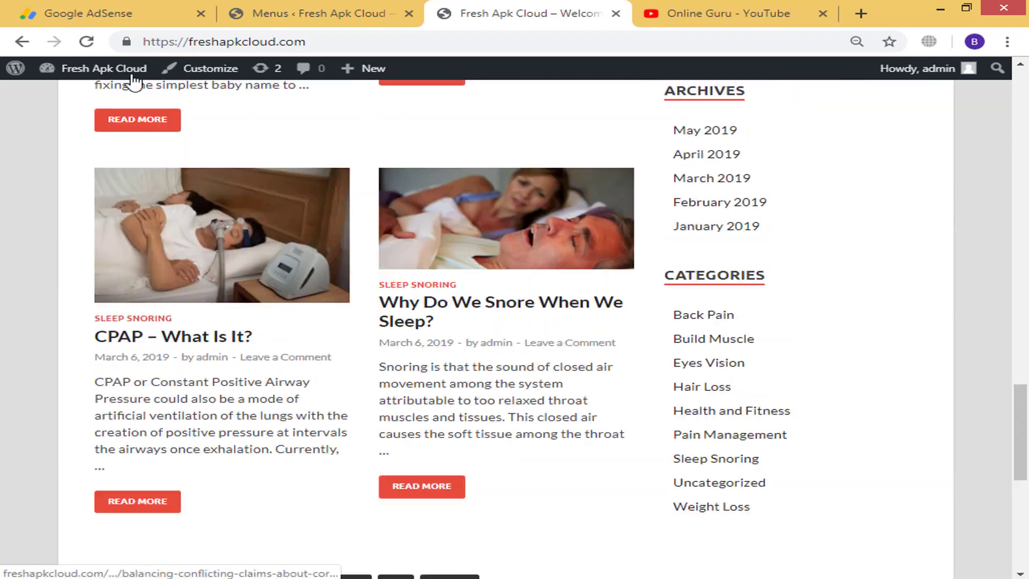
Confirm in Google AdSense that the policy violations on freshapkcloud.com are fixed and submit the application
left_click(88, 13)
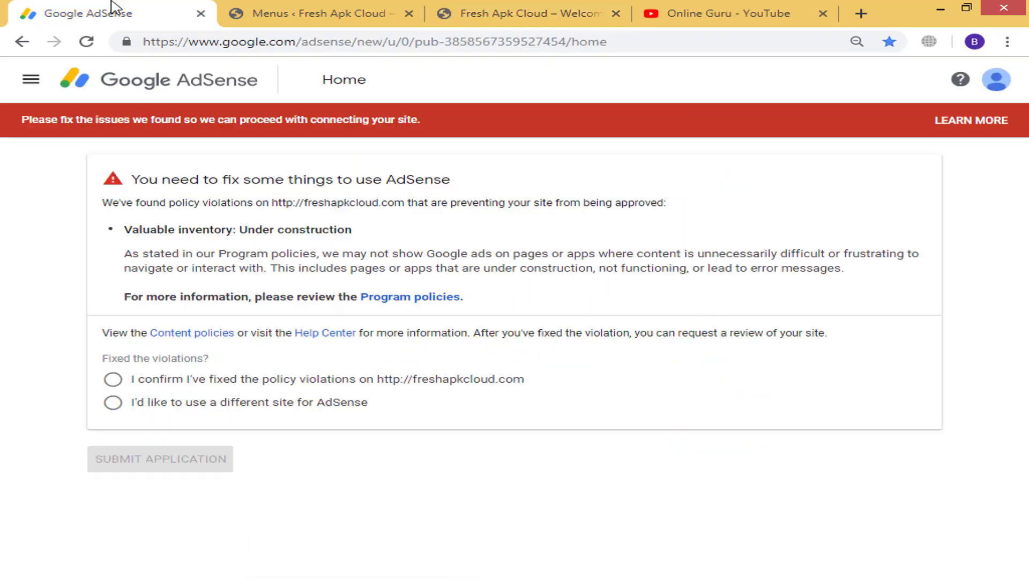
left_click(185, 385)
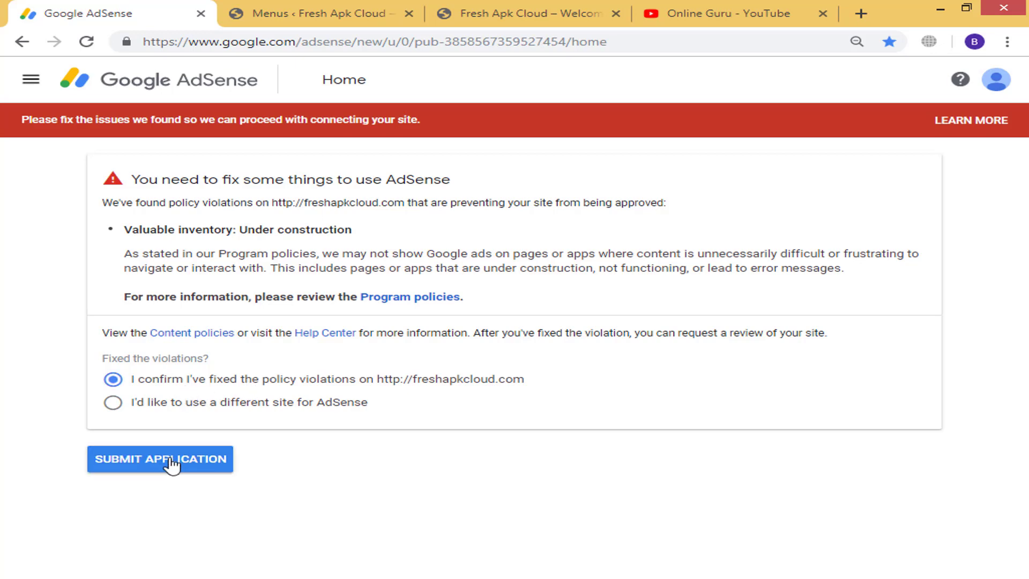
left_click(170, 470)
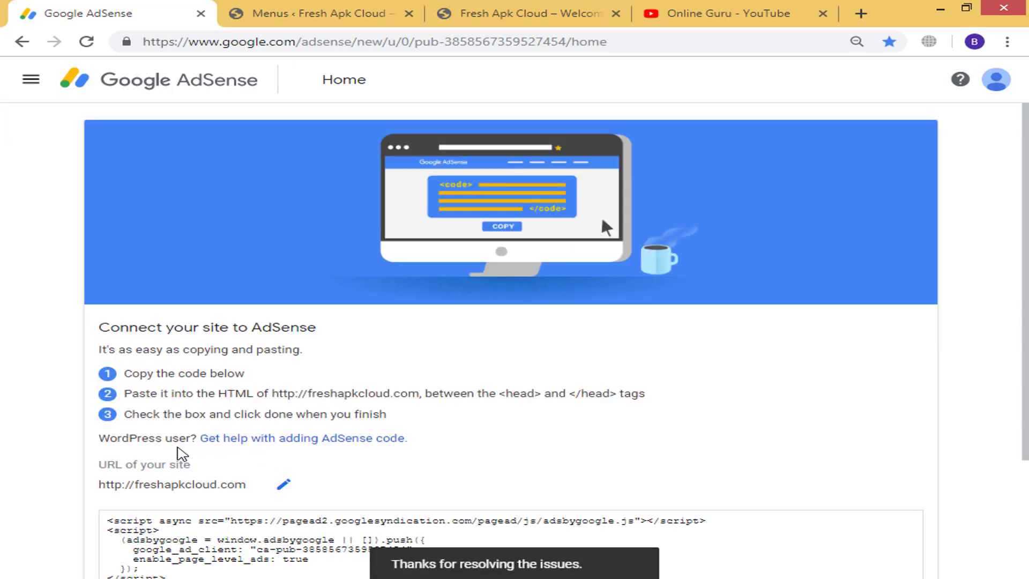
Mark the AdSense code as pasted into the site and submit it for checking
scroll(182, 454, "down", 3)
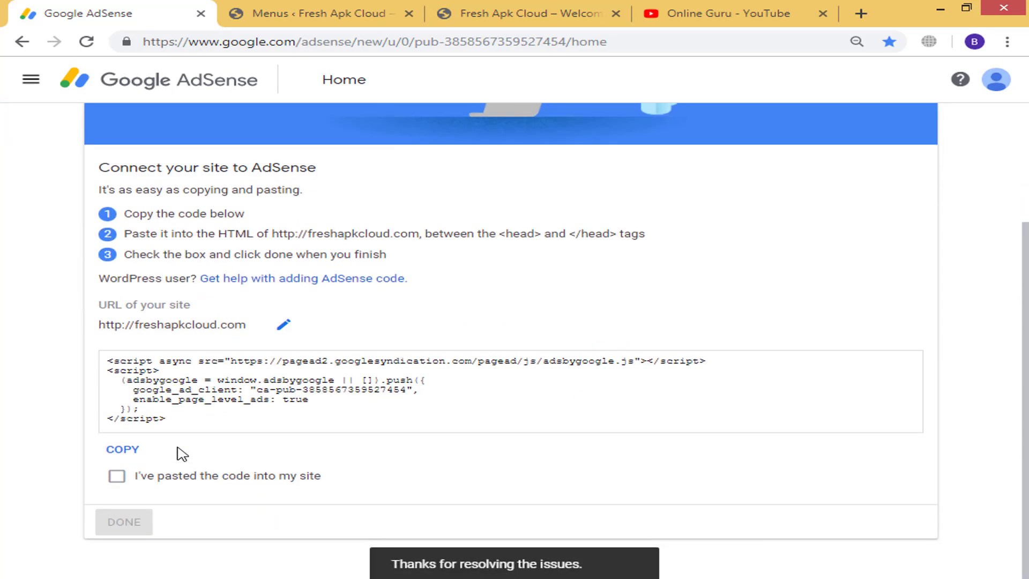
left_click(152, 486)
left_click(385, 7)
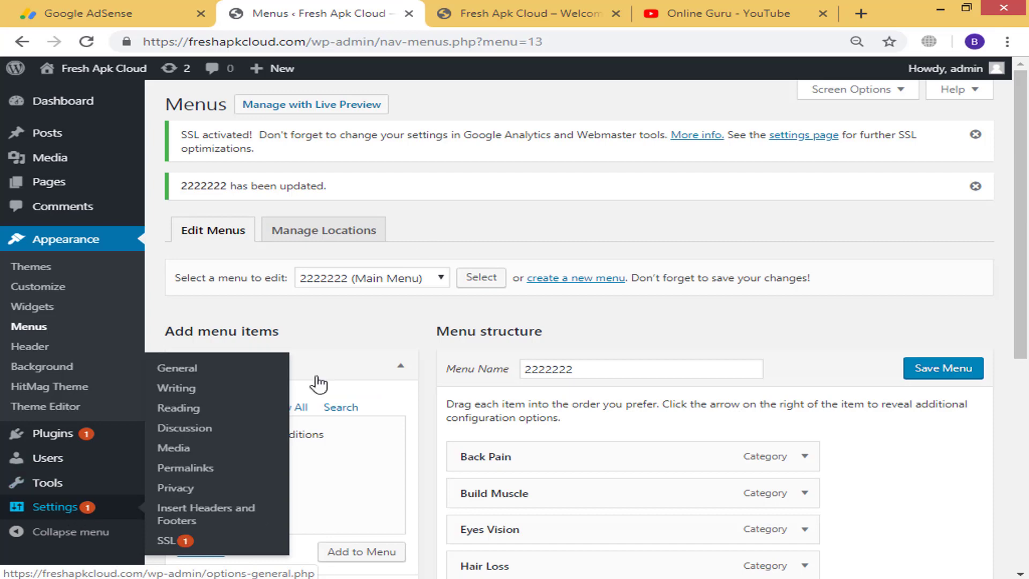
left_click(129, 8)
left_click(127, 521)
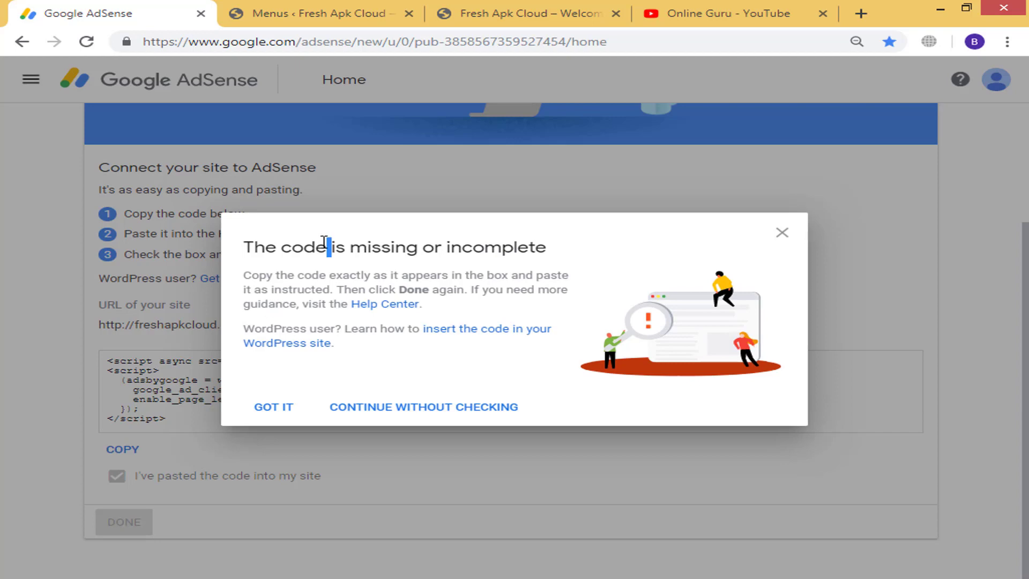
Read the AdSense code-check message and look over the Online Guru channel's uploaded videos on YouTube
triple_click(324, 242)
left_click(309, 262)
left_click_drag(257, 248, 554, 244)
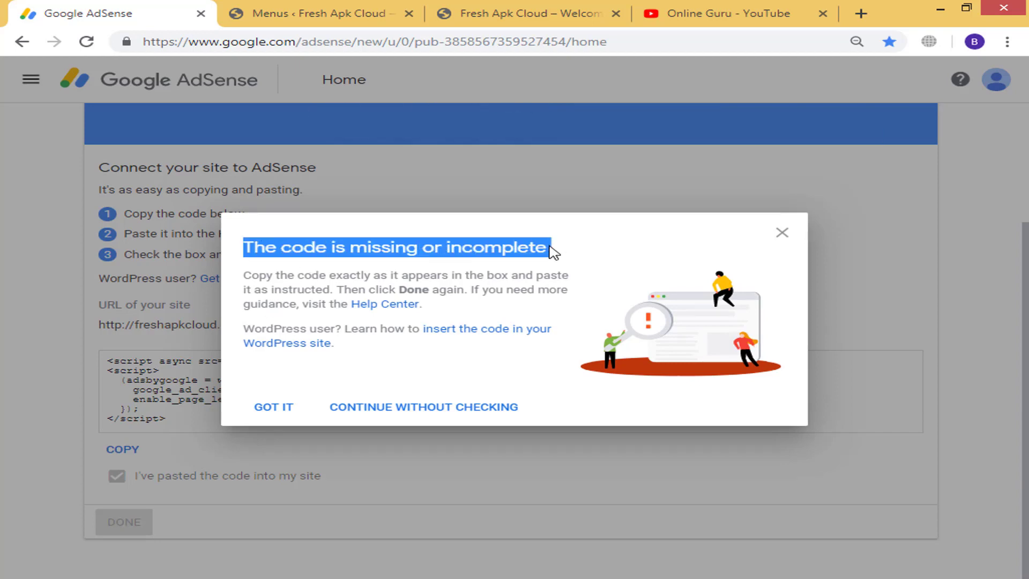
left_click(684, 9)
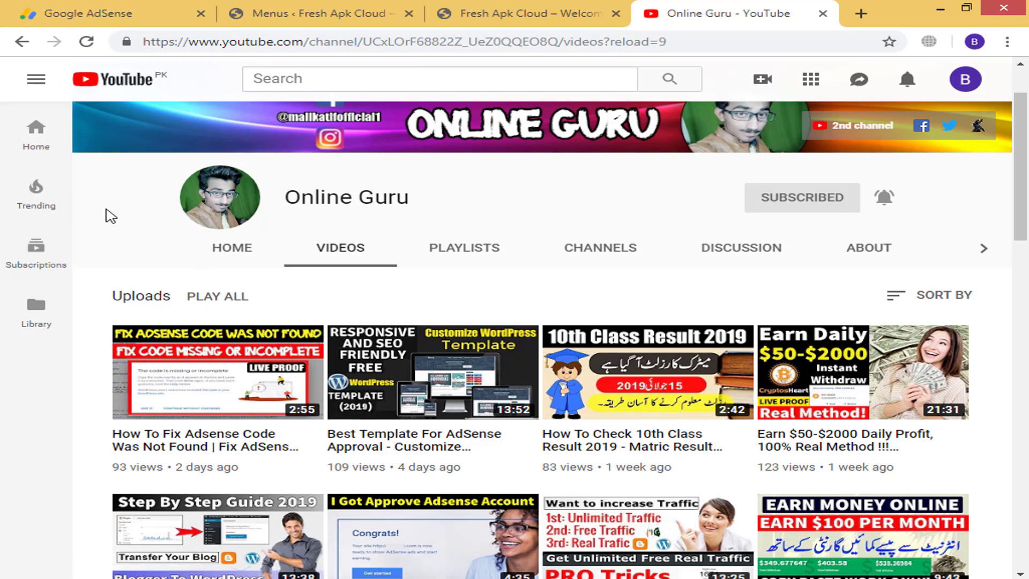
left_click(51, 8)
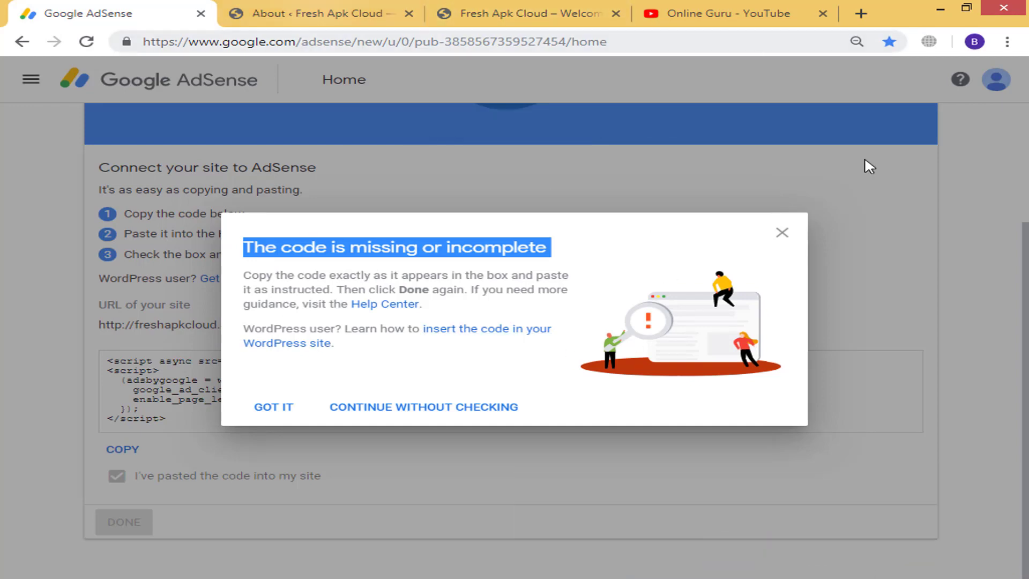
left_click(788, 13)
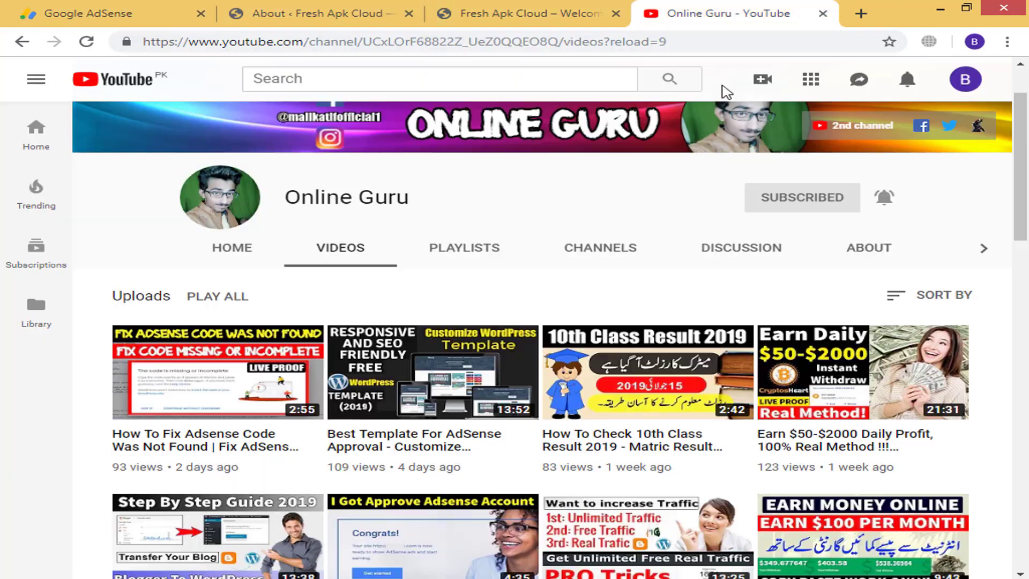
left_click(72, 6)
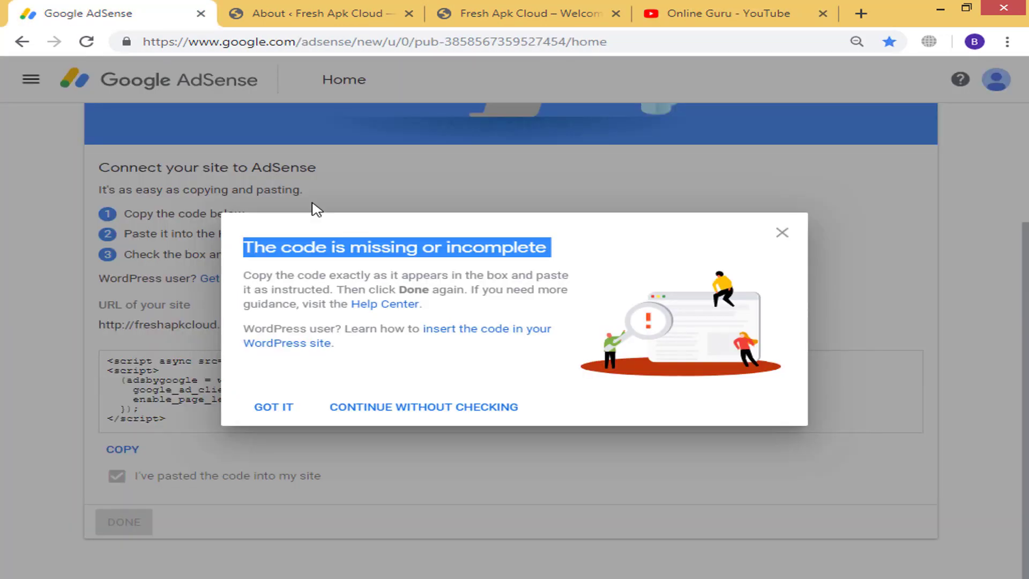
Dismiss the code-check message in Google AdSense and submit the pasted code for checking again
left_click(852, 248)
left_click(783, 233)
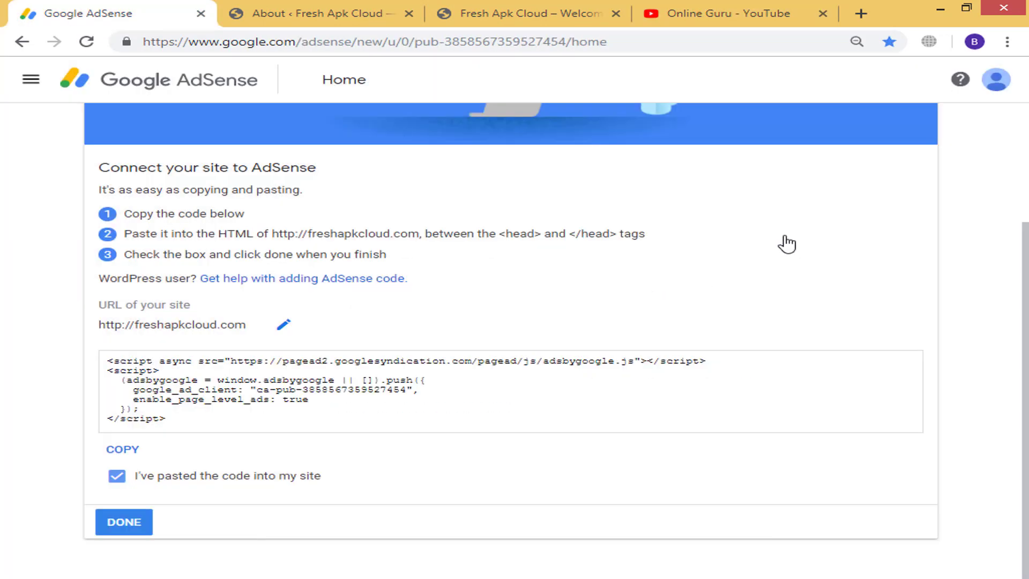
left_click(125, 522)
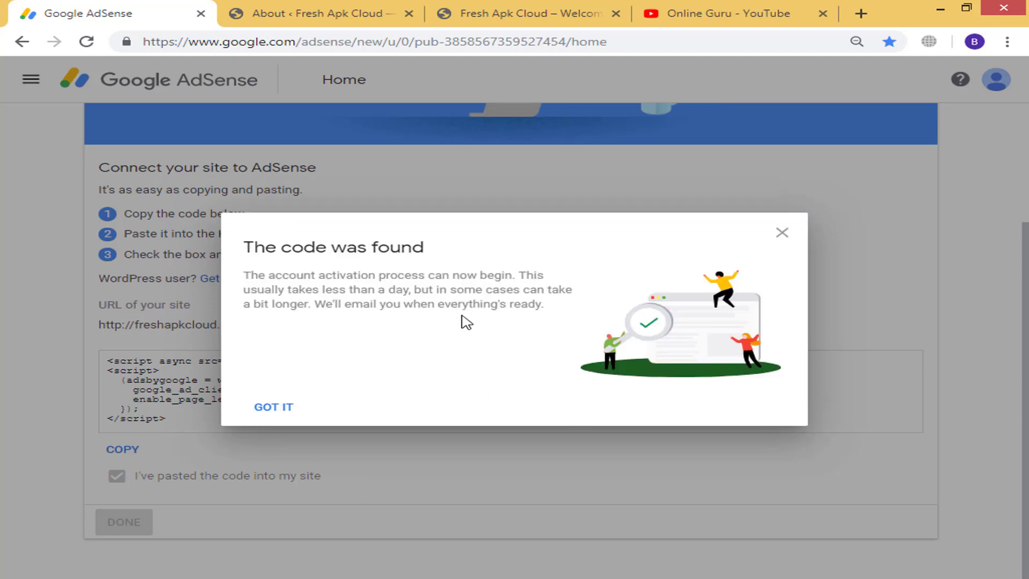
left_click_drag(265, 251, 402, 249)
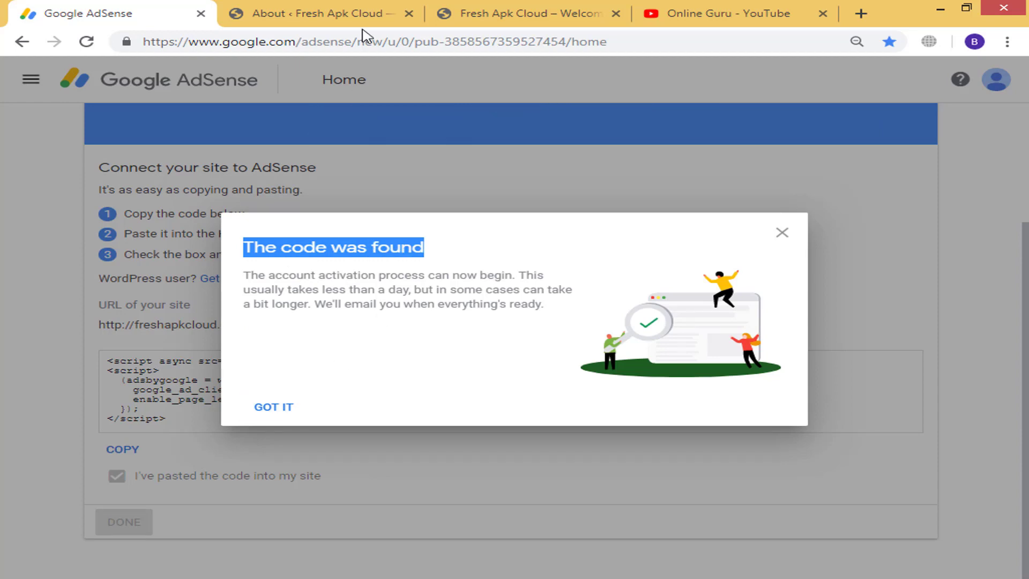
Close the WordPress admin page, reload the live homepage and examine its post layout and sidebar widget order
left_click(407, 14)
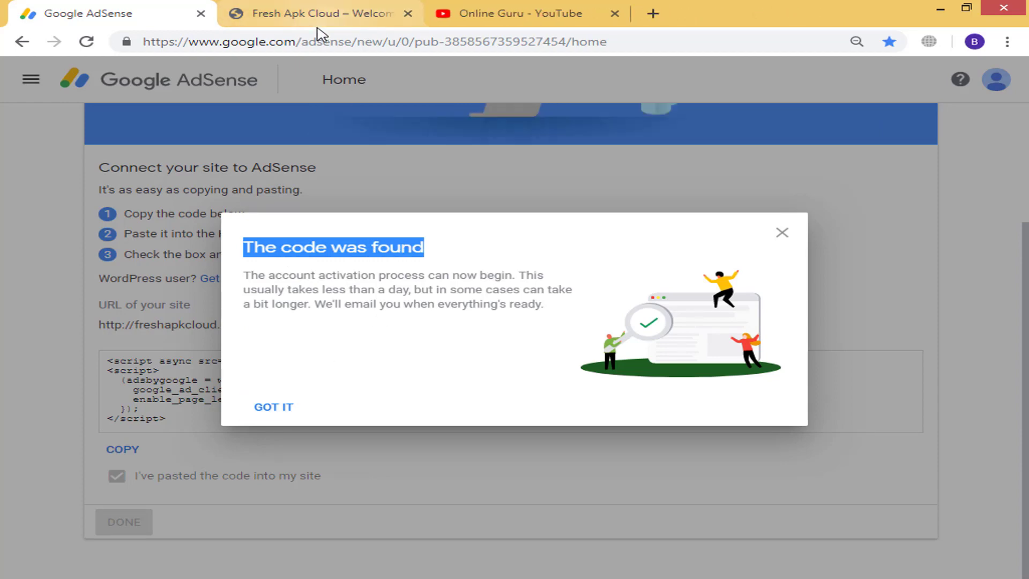
left_click(327, 14)
left_click(86, 41)
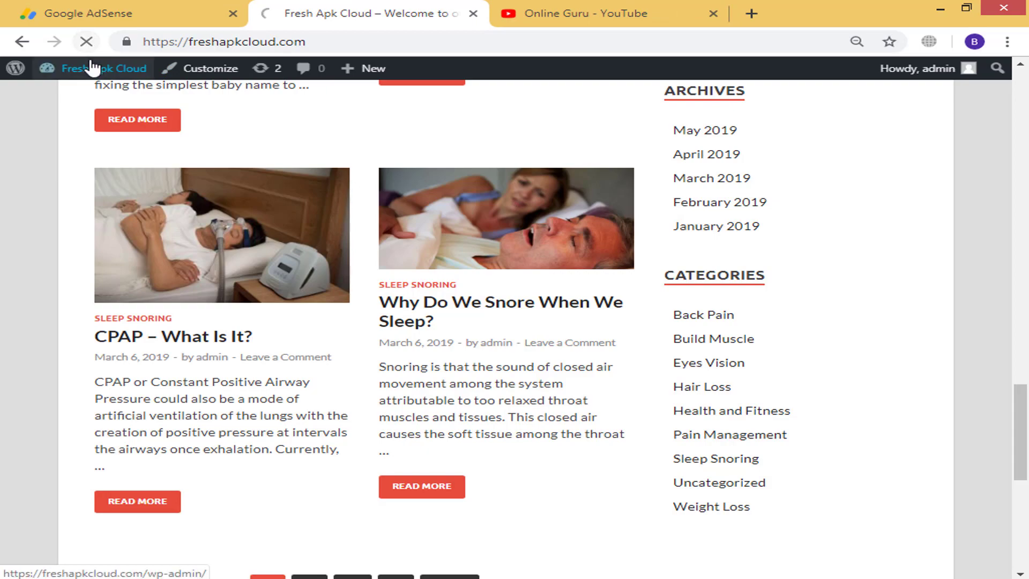
mouse_move(88, 70)
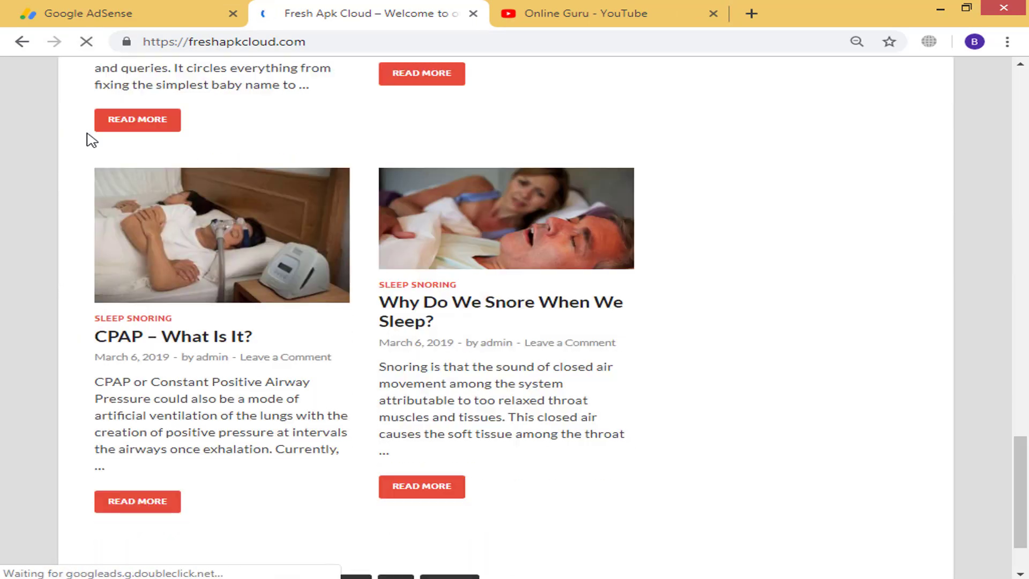
scroll(412, 437, "up", 15)
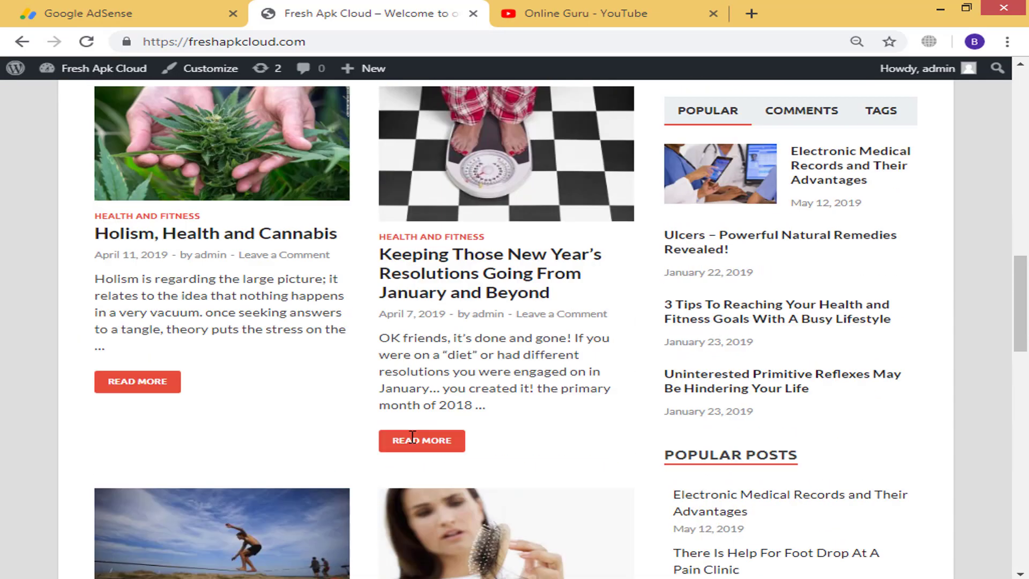
scroll(412, 445, "up", 10)
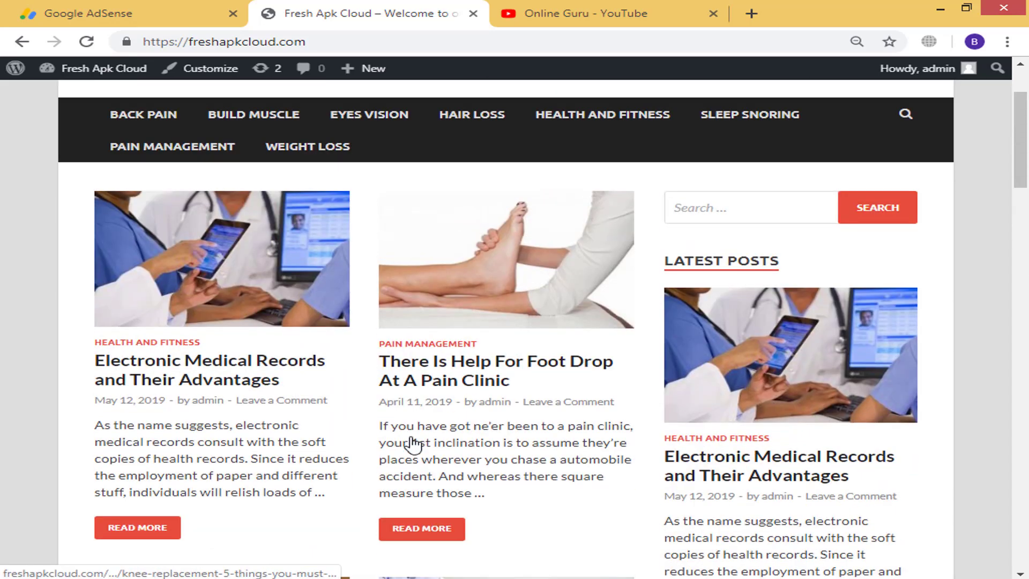
scroll(413, 436, "down", 3)
scroll(412, 437, "down", 12)
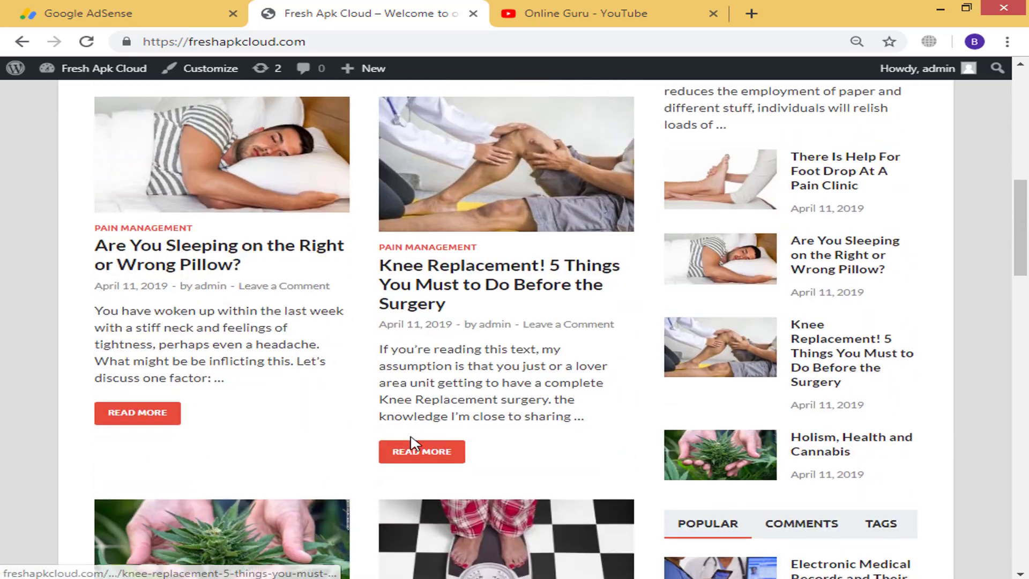
scroll(861, 184, "up", 3)
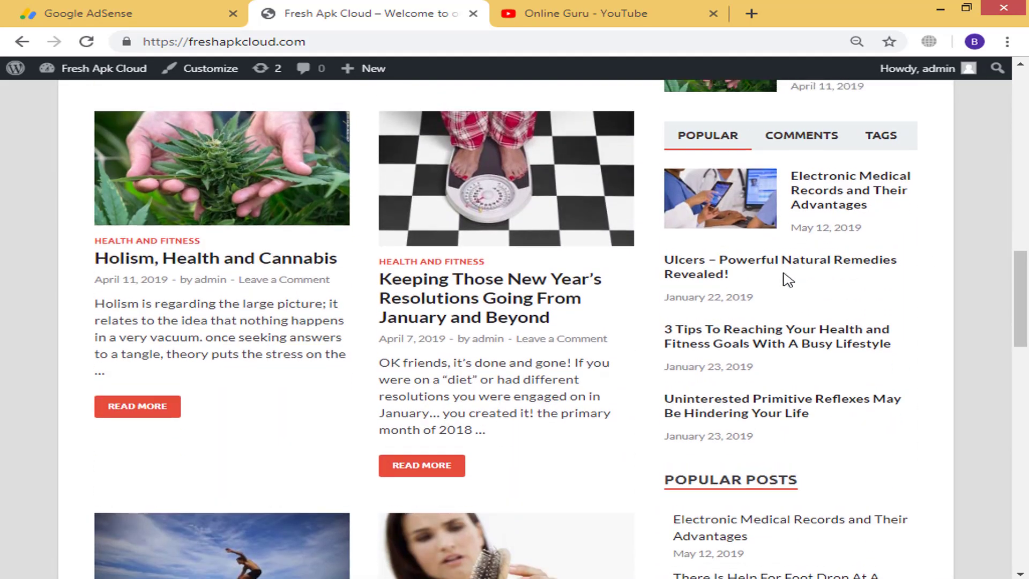
scroll(686, 205, "up", 10)
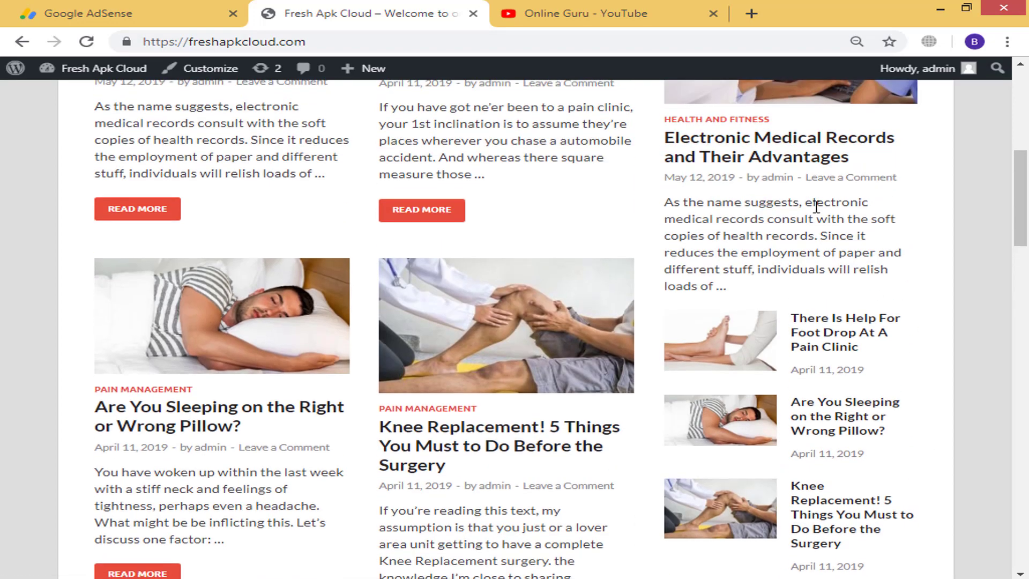
scroll(819, 357, "up", 2)
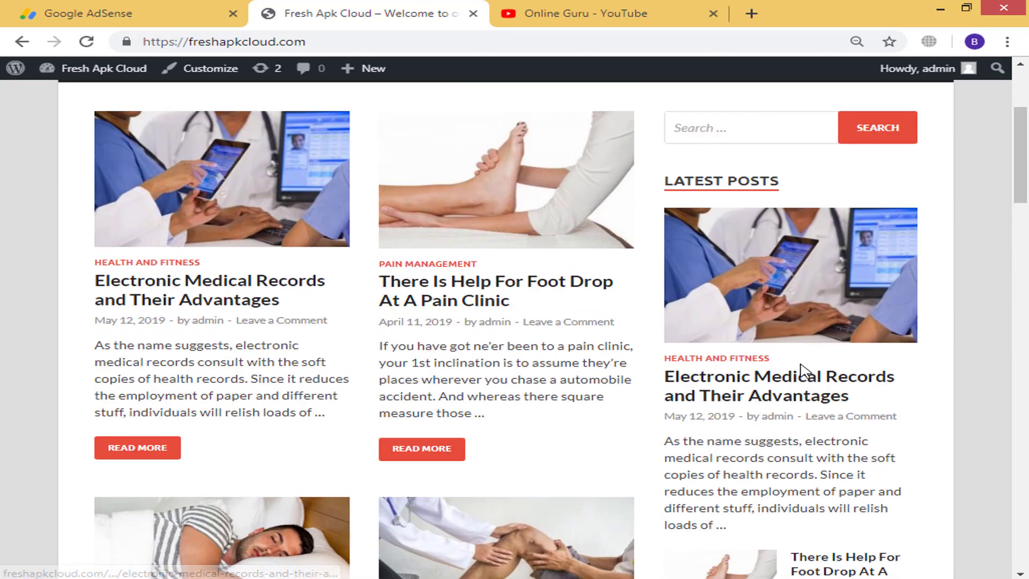
Move the HitMag: Popular Posts widget above HitMag: Magazine Posts in the Main Sidebar and publish the change
left_click(225, 75)
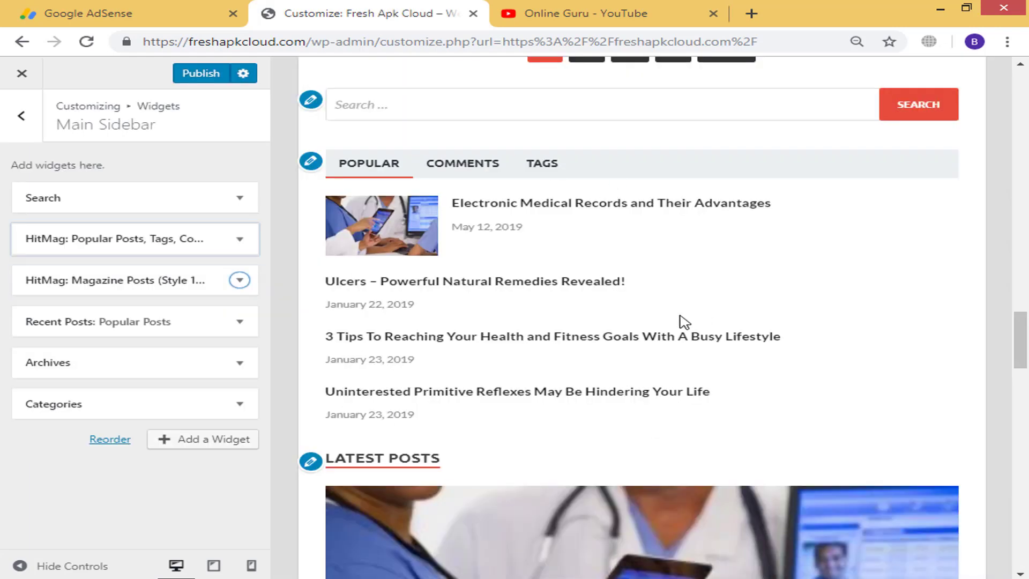
mouse_move(146, 291)
left_mouse_down()
mouse_move(150, 221)
mouse_move(149, 280)
left_mouse_up()
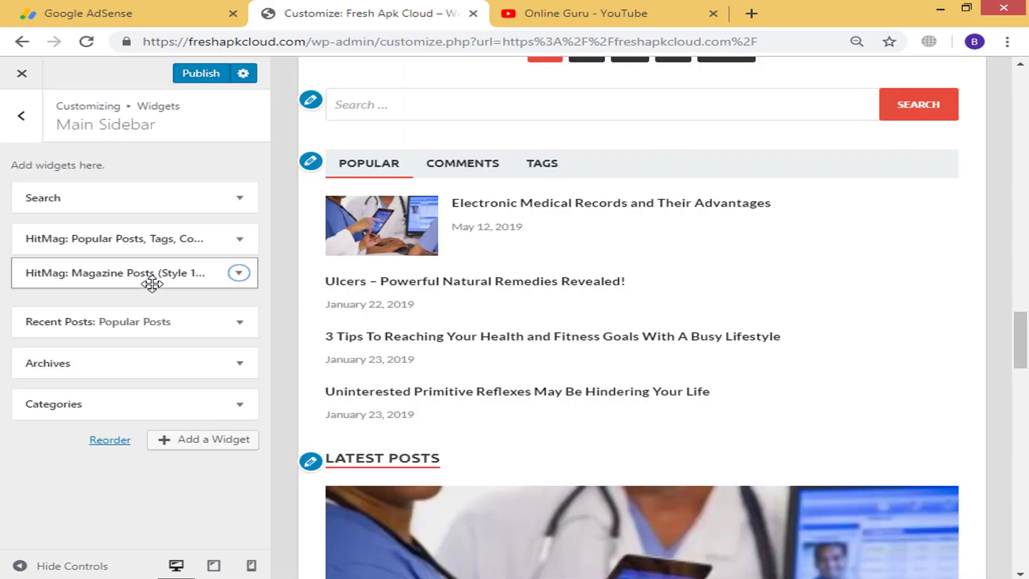
left_click(201, 74)
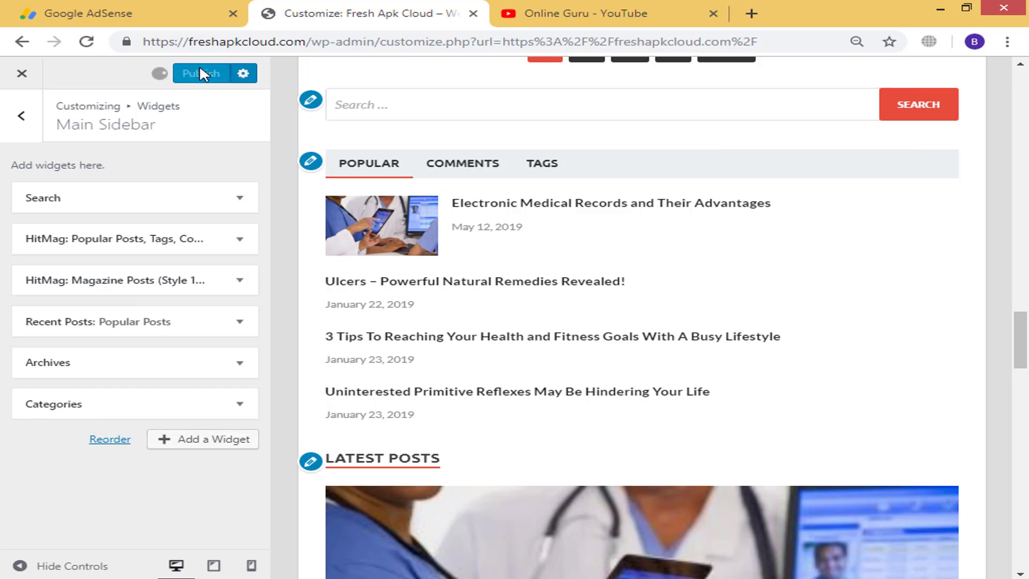